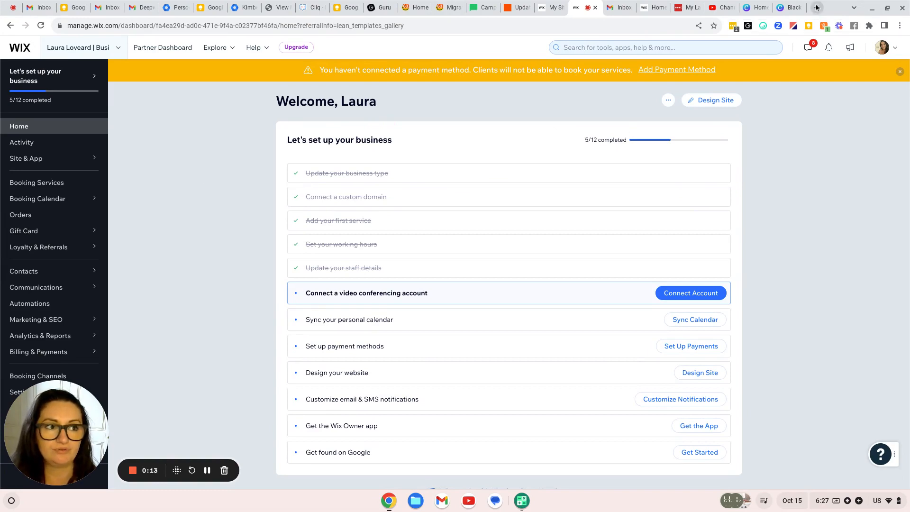
Drag the Wix dashboard tab into its own window and look over the setup checklist
{"action": "left_click_drag", "start_coordinate": [582, 24], "coordinate": [576, 71]}
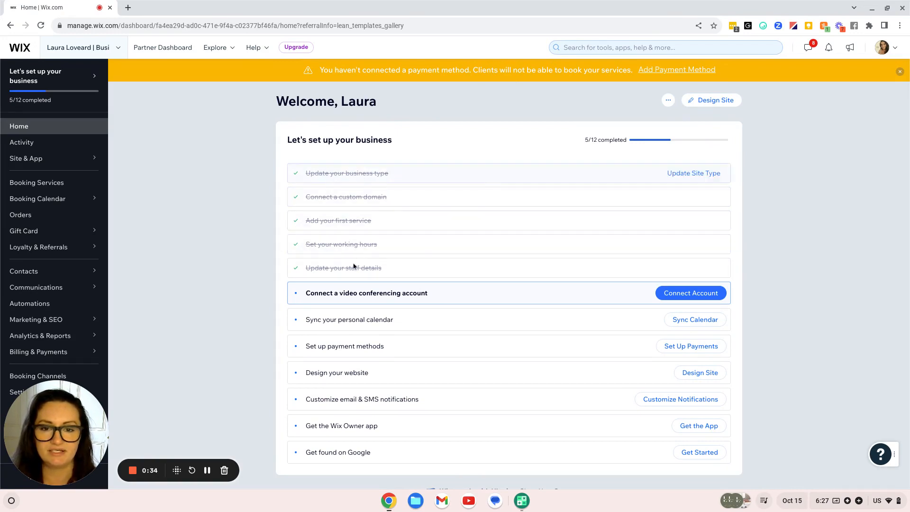
{"action": "scroll", "coordinate": [346, 276], "scroll_direction": "down", "scroll_amount": 1}
{"action": "scroll", "coordinate": [349, 278], "scroll_direction": "up", "scroll_amount": 1}
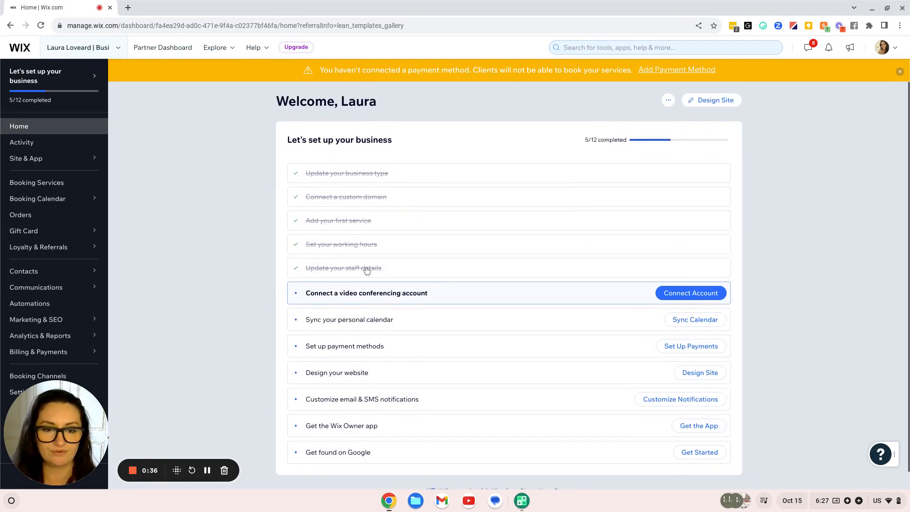
Choose Design Site and browse the Consultant templates to preview Business Consultant
{"action": "left_click", "coordinate": [711, 103]}
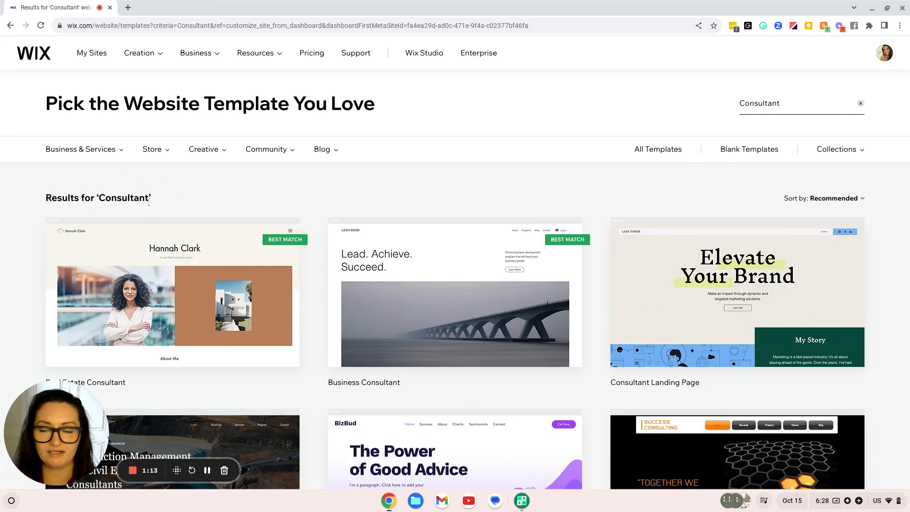
{"action": "scroll", "coordinate": [119, 194], "scroll_direction": "down", "scroll_amount": 3}
{"action": "mouse_move", "coordinate": [131, 187]}
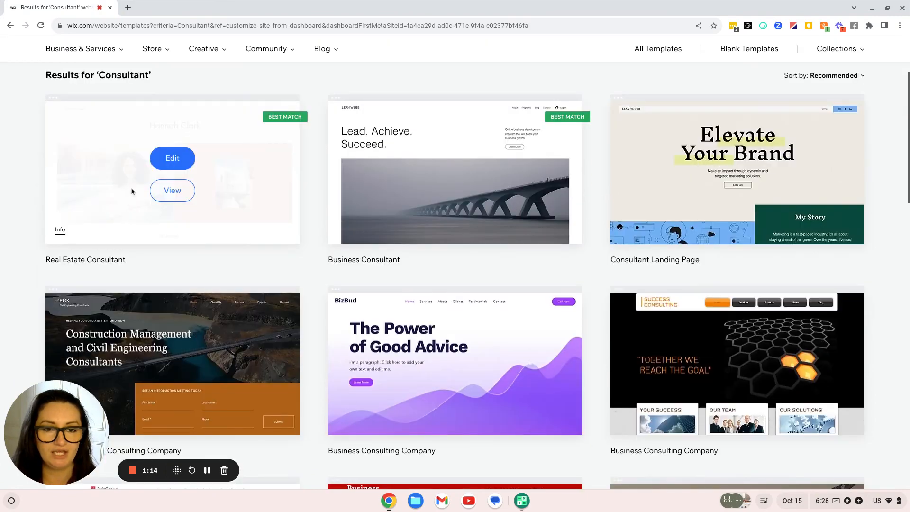
{"action": "scroll", "coordinate": [411, 220], "scroll_direction": "down", "scroll_amount": 7}
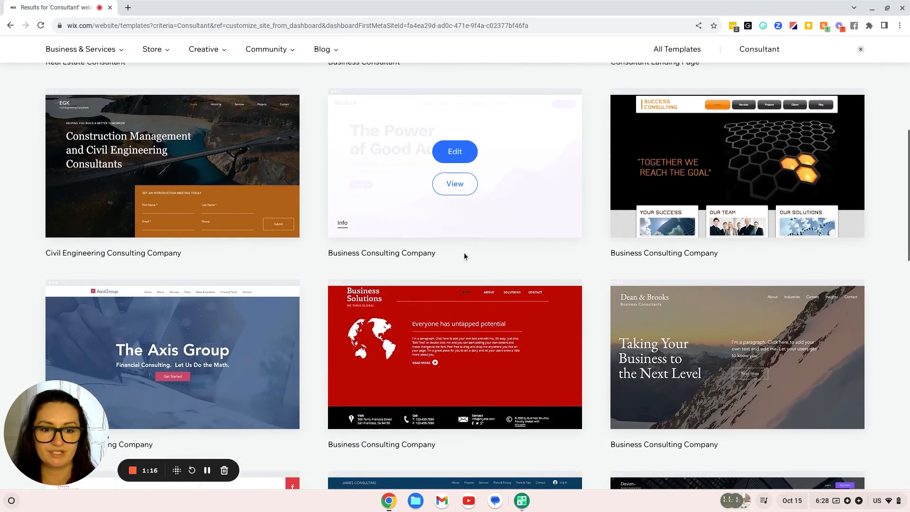
{"action": "scroll", "coordinate": [465, 255], "scroll_direction": "down", "scroll_amount": 3}
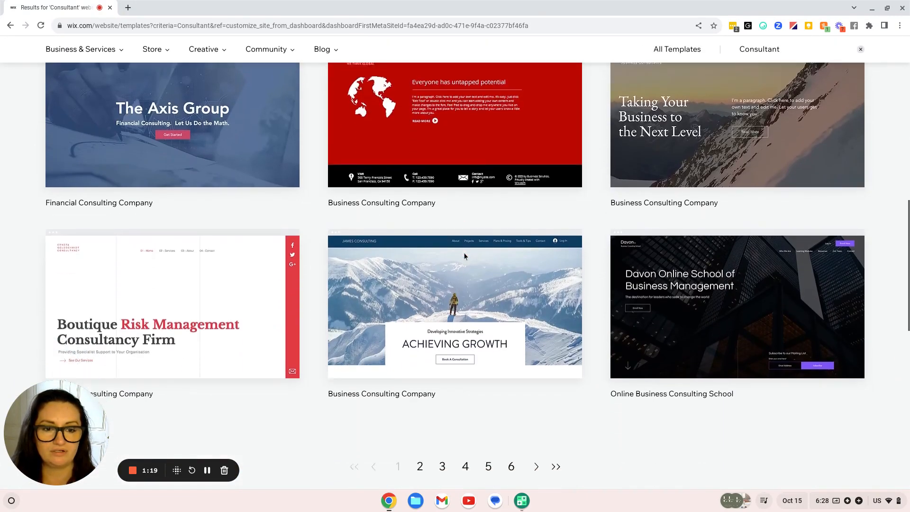
{"action": "scroll", "coordinate": [464, 256], "scroll_direction": "down", "scroll_amount": 2}
{"action": "mouse_move", "coordinate": [465, 256]}
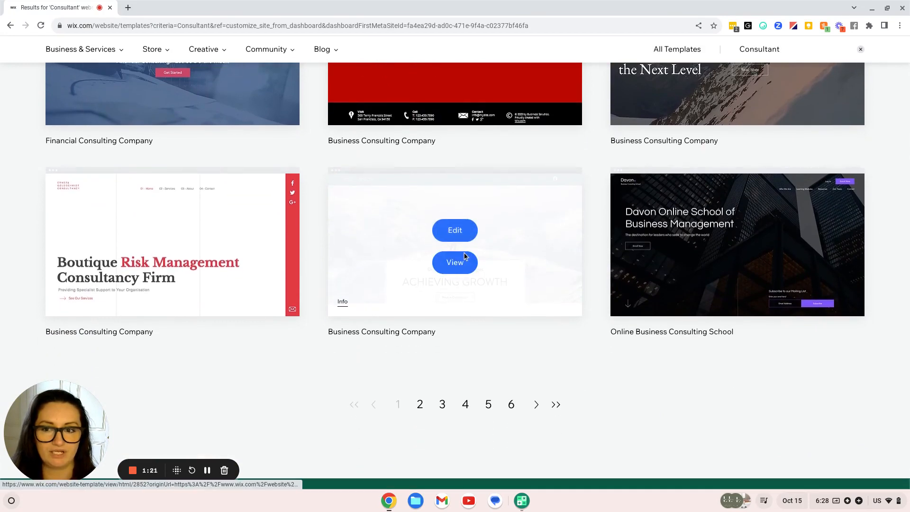
{"action": "scroll", "coordinate": [522, 243], "scroll_direction": "down", "scroll_amount": 1}
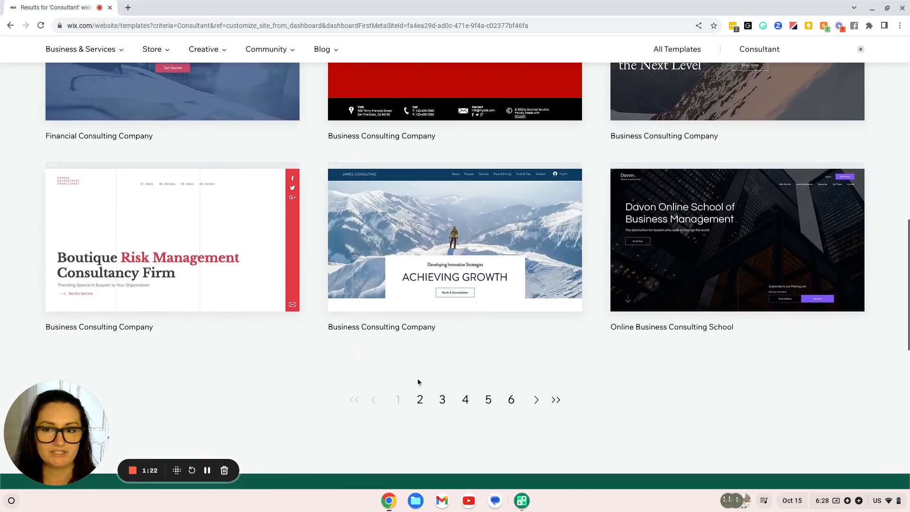
{"action": "scroll", "coordinate": [418, 382], "scroll_direction": "up", "scroll_amount": 13}
{"action": "mouse_move", "coordinate": [474, 317]}
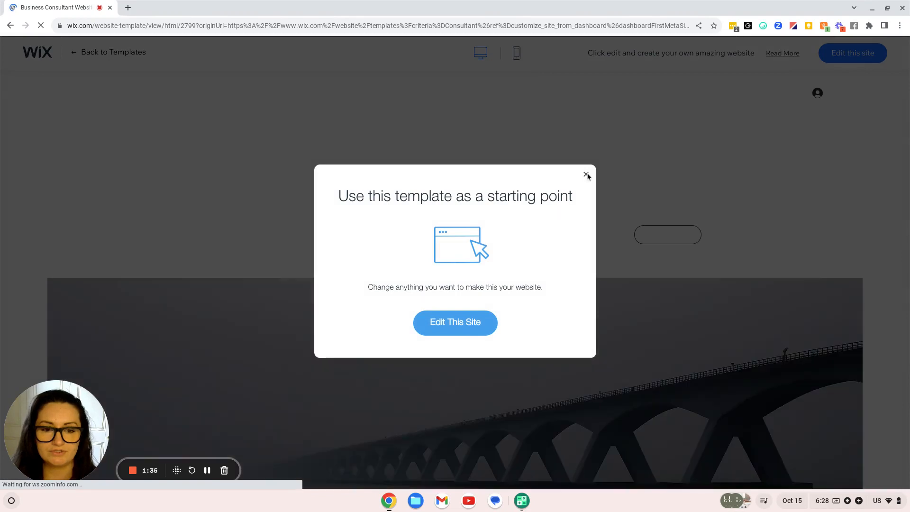
Dismiss the prompt, scroll the Business Consultant preview to Latest Posts, then return to the Consultant results
{"action": "left_click", "coordinate": [586, 174]}
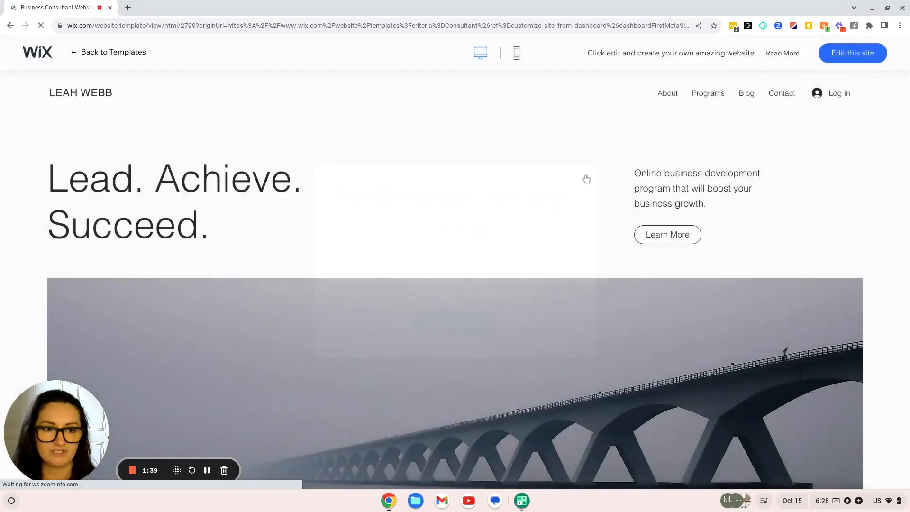
{"action": "scroll", "coordinate": [526, 272], "scroll_direction": "down", "scroll_amount": 3}
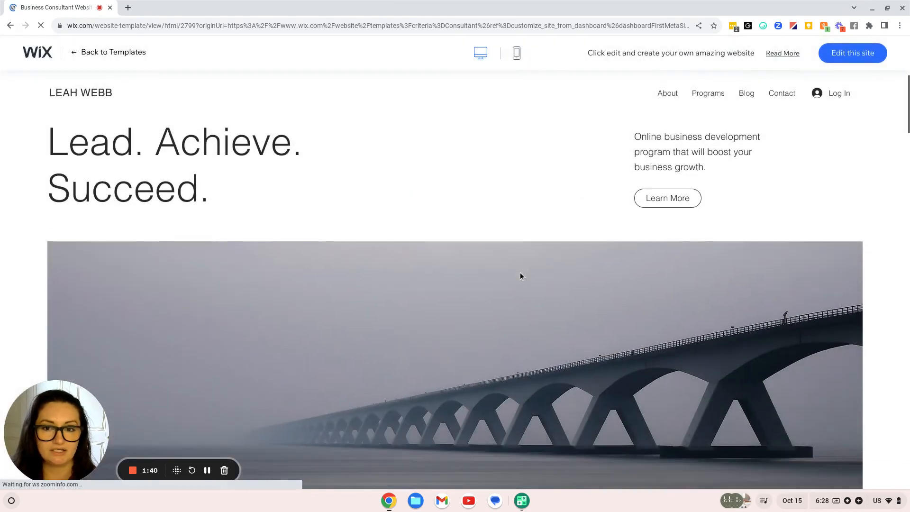
{"action": "scroll", "coordinate": [521, 277], "scroll_direction": "down", "scroll_amount": 10}
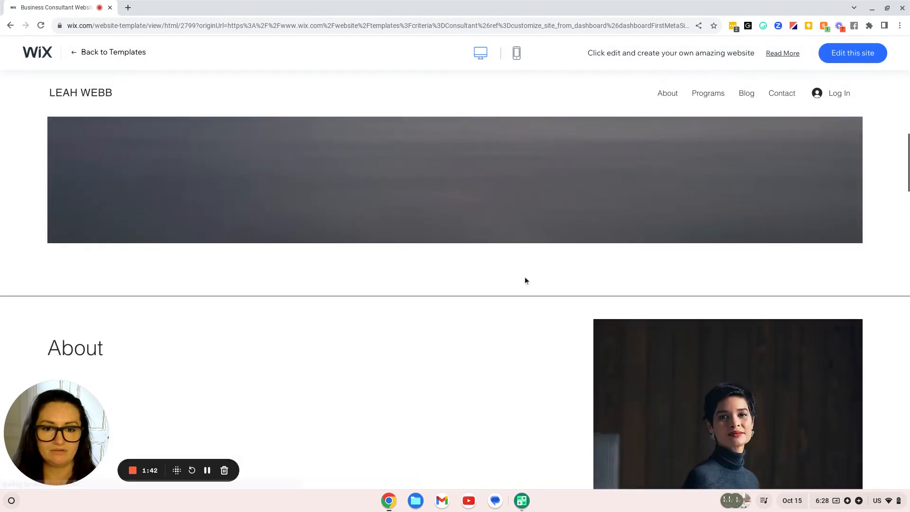
{"action": "scroll", "coordinate": [525, 282], "scroll_direction": "down", "scroll_amount": 9}
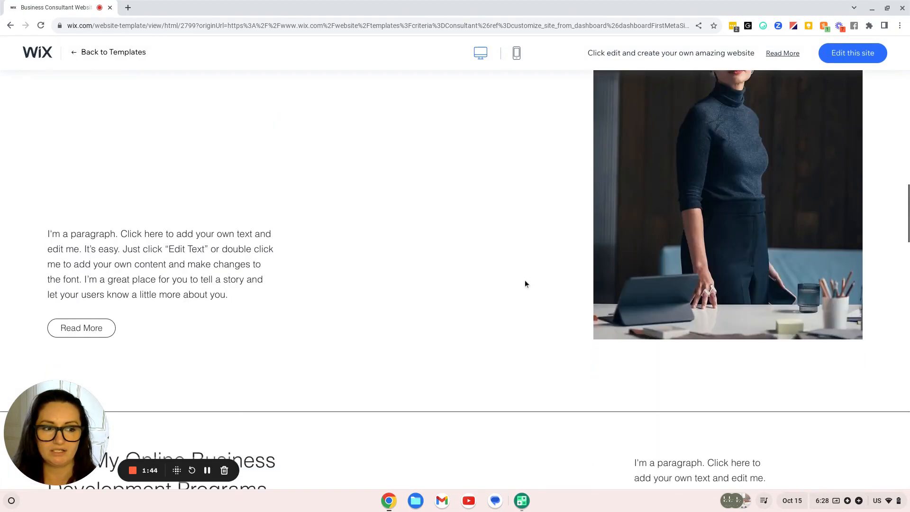
{"action": "scroll", "coordinate": [525, 281], "scroll_direction": "down", "scroll_amount": 12}
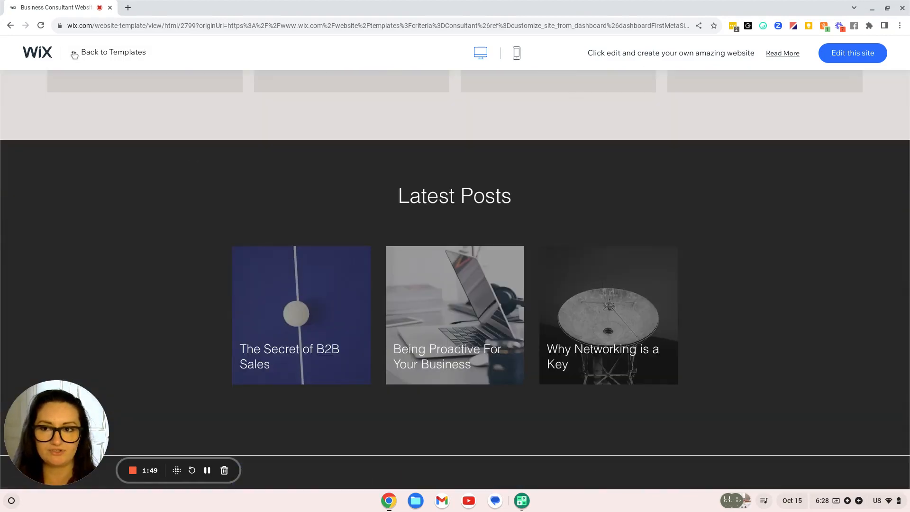
{"action": "left_click", "coordinate": [74, 53]}
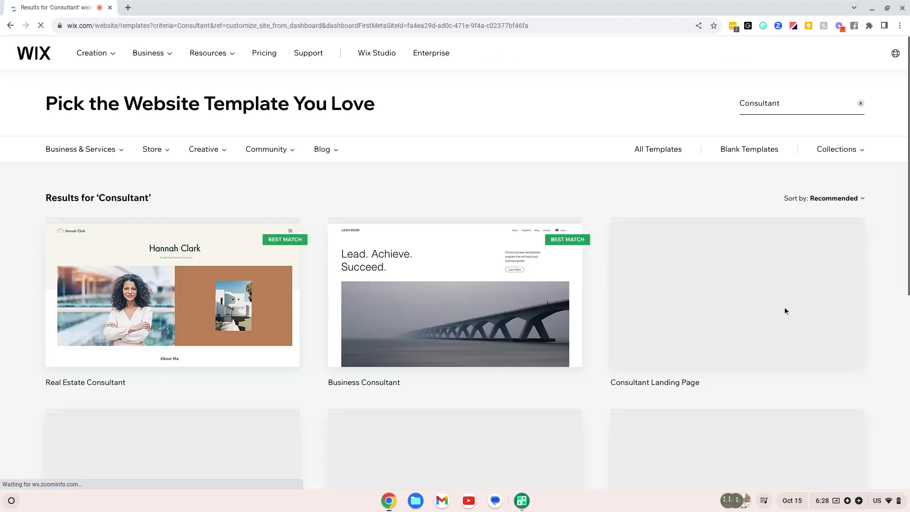
{"action": "scroll", "coordinate": [714, 374], "scroll_direction": "down", "scroll_amount": 1}
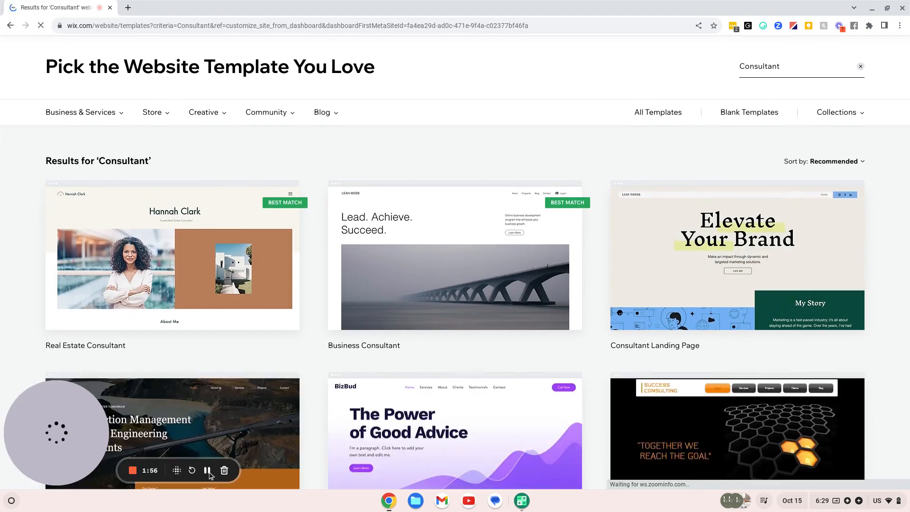
Preview the BizBud consulting template and open it in the editor
{"action": "left_click", "coordinate": [207, 470]}
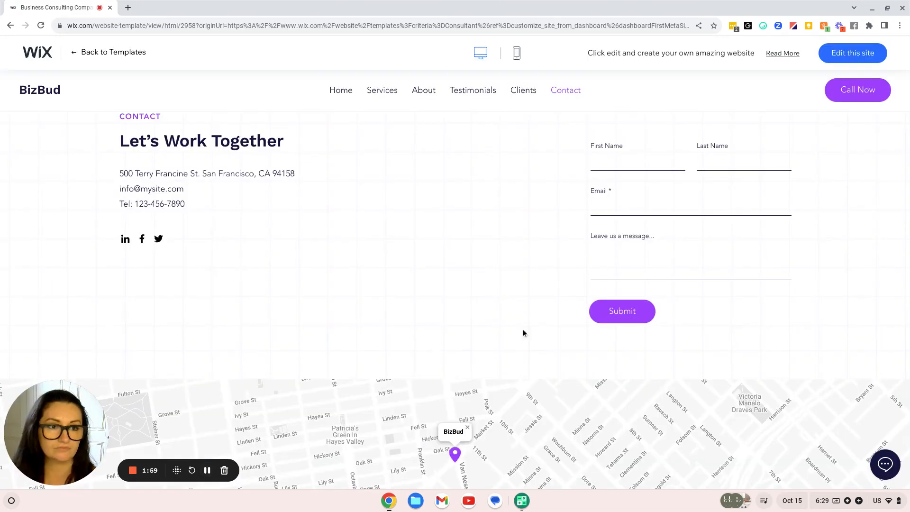
{"action": "scroll", "coordinate": [539, 355], "scroll_direction": "up", "scroll_amount": 15}
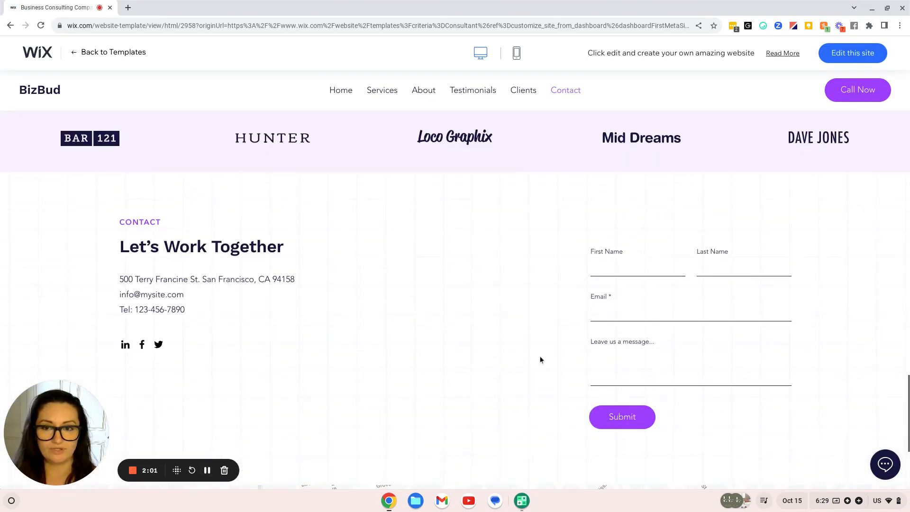
{"action": "scroll", "coordinate": [533, 348], "scroll_direction": "up", "scroll_amount": 10}
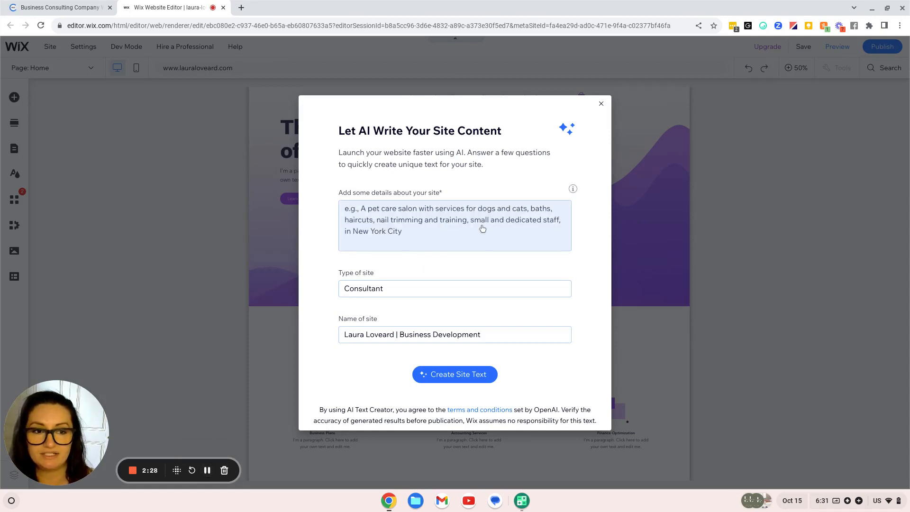
Close the Let AI Write Your Site Content dialog to reveal 'The Power of Good Advice' home page
{"action": "left_click", "coordinate": [601, 104]}
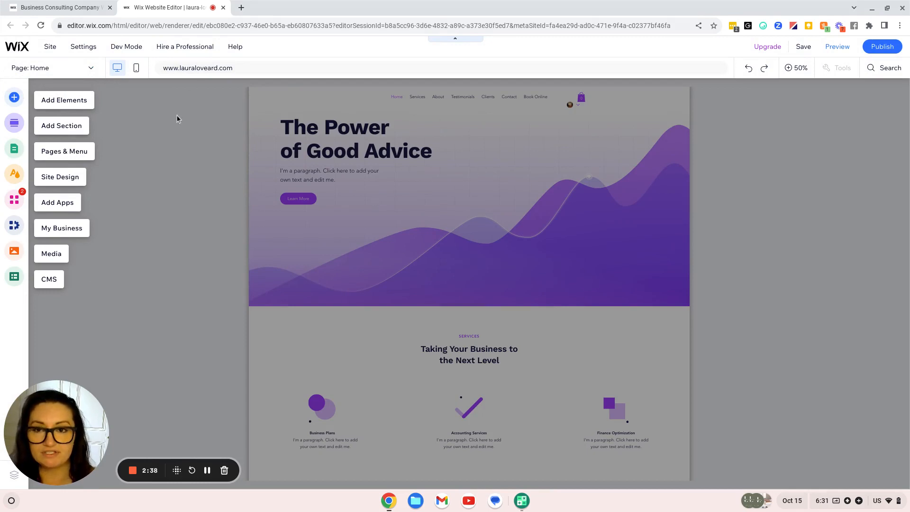
{"action": "mouse_move", "coordinate": [165, 67]}
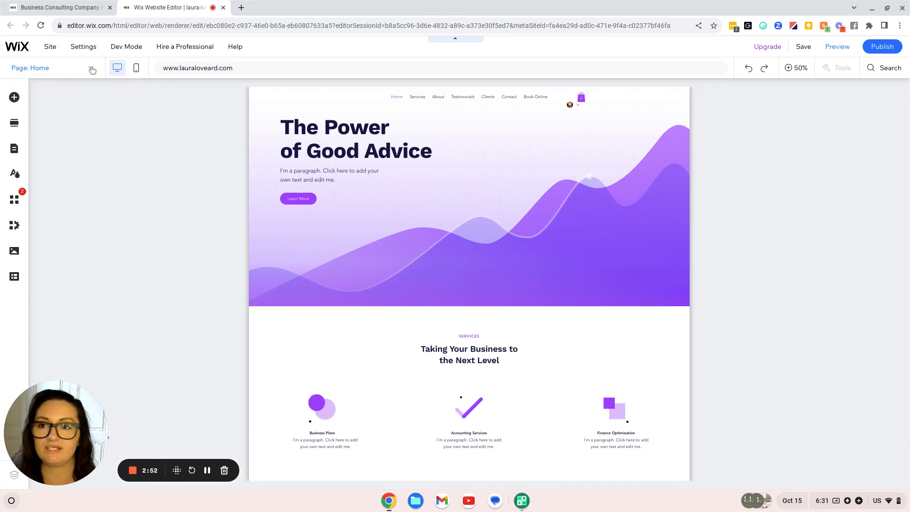
Check the Page dropdown list of site pages while staying on Home
{"action": "left_click", "coordinate": [92, 69]}
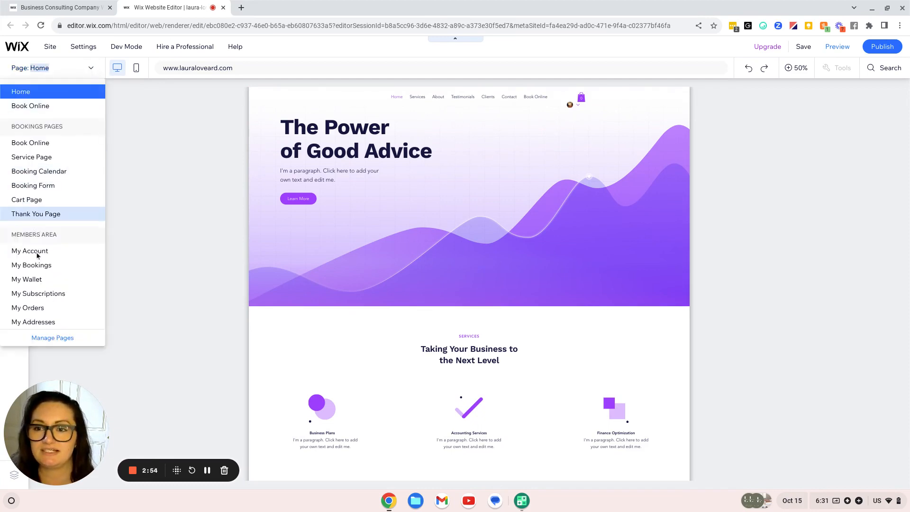
{"action": "scroll", "coordinate": [67, 97], "scroll_direction": "up", "scroll_amount": 1}
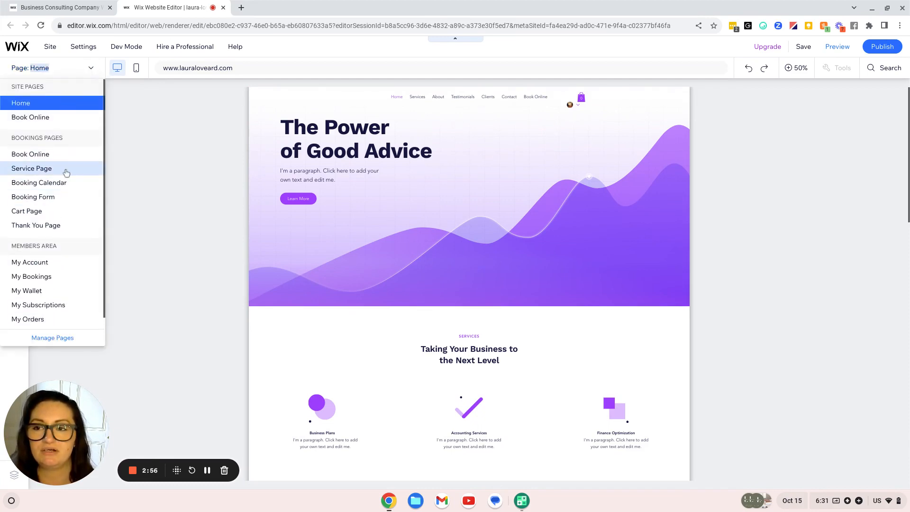
{"action": "left_click", "coordinate": [169, 175]}
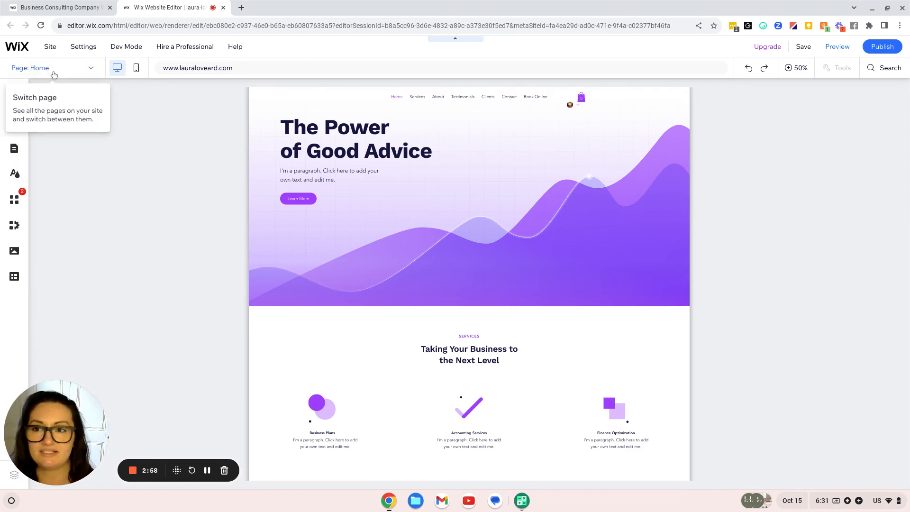
{"action": "left_click", "coordinate": [60, 68]}
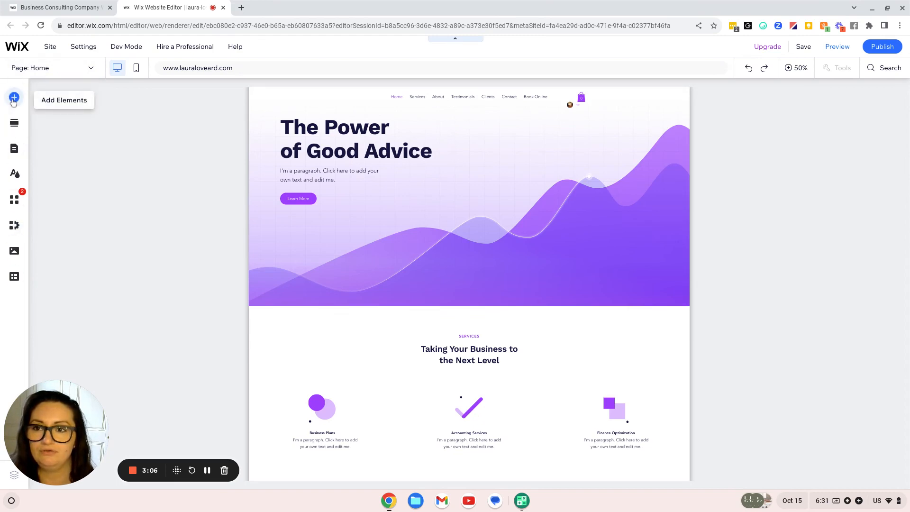
Browse the Image and Interactive categories in the Add Elements panel
{"action": "left_click", "coordinate": [14, 98]}
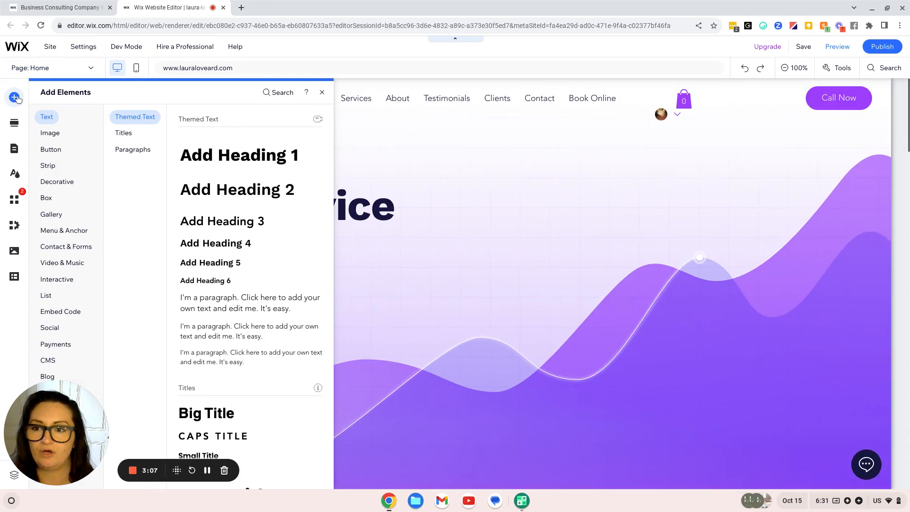
{"action": "left_click", "coordinate": [50, 132]}
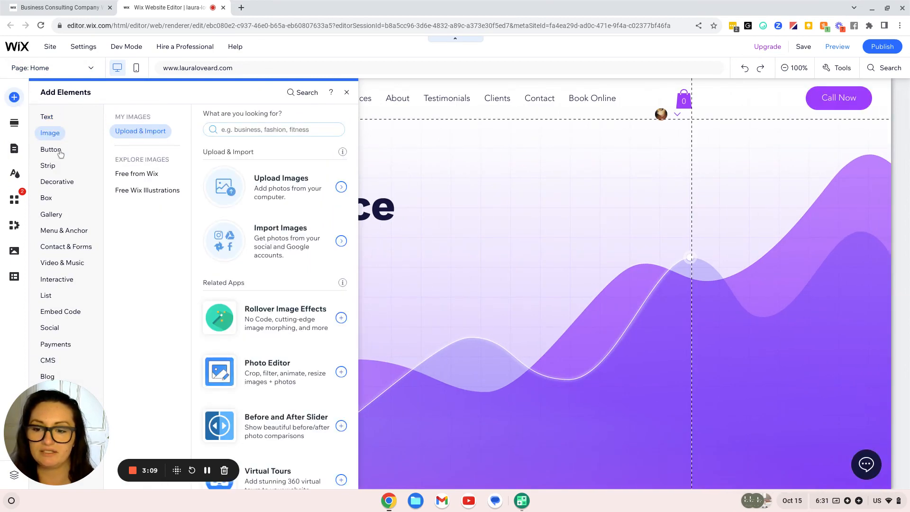
{"action": "left_click", "coordinate": [69, 280]}
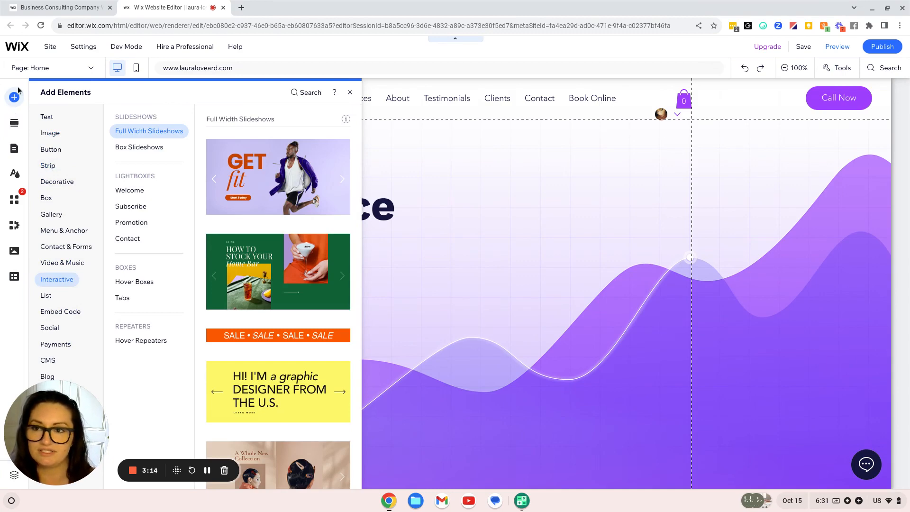
Open the Site Pages and Menu panel from the left sidebar
{"action": "left_click", "coordinate": [49, 68]}
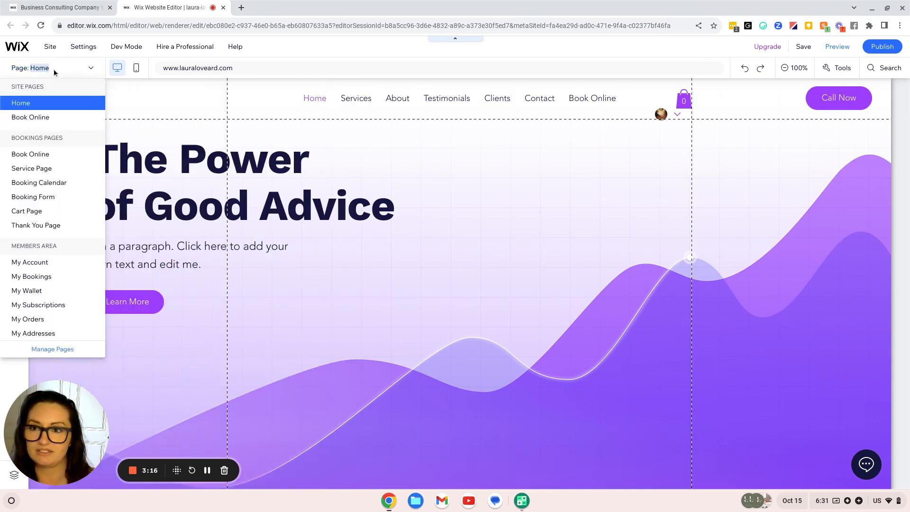
{"action": "left_click", "coordinate": [54, 67]}
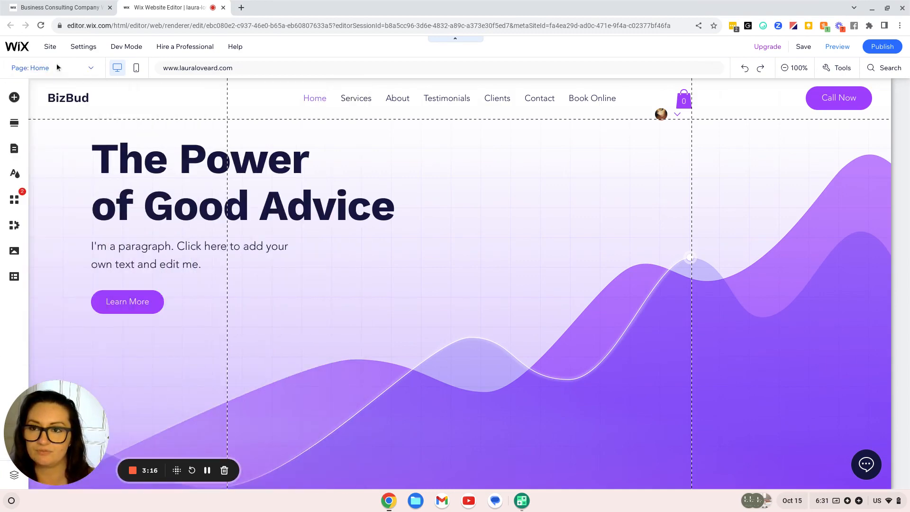
{"action": "left_click", "coordinate": [14, 149]}
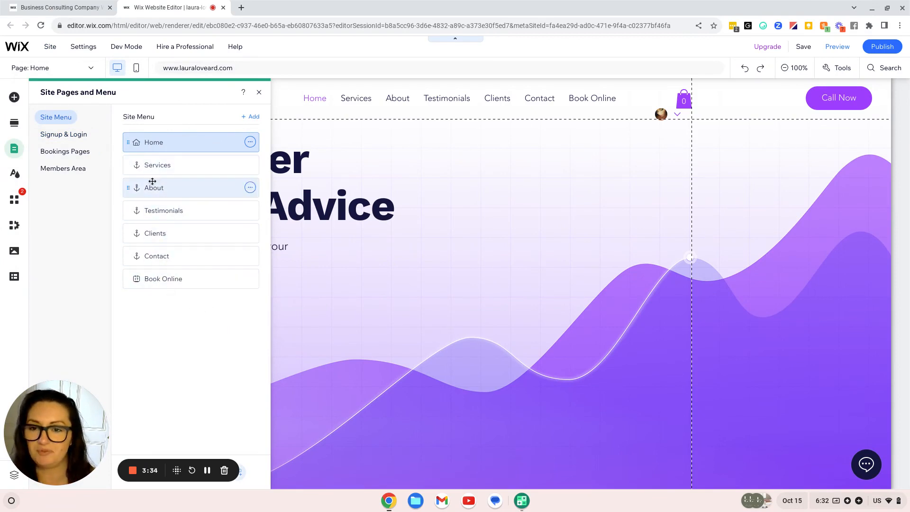
Rename the Testimonials menu item to Blog
{"action": "left_click", "coordinate": [250, 188]}
{"action": "left_click", "coordinate": [250, 189]}
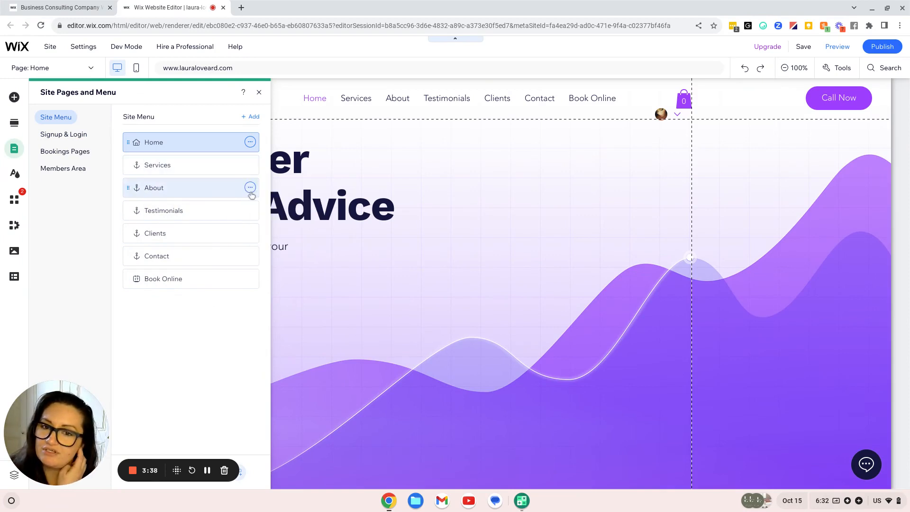
{"action": "left_click", "coordinate": [250, 211]}
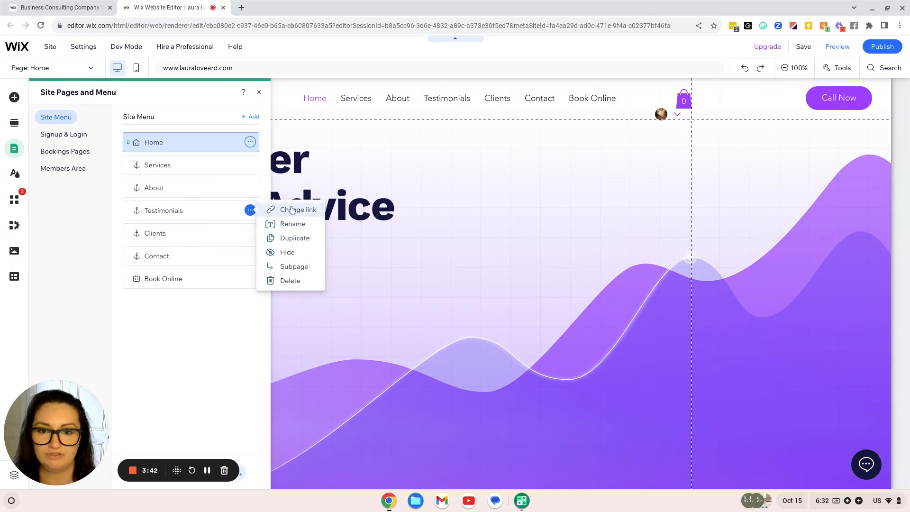
{"action": "left_click", "coordinate": [277, 224]}
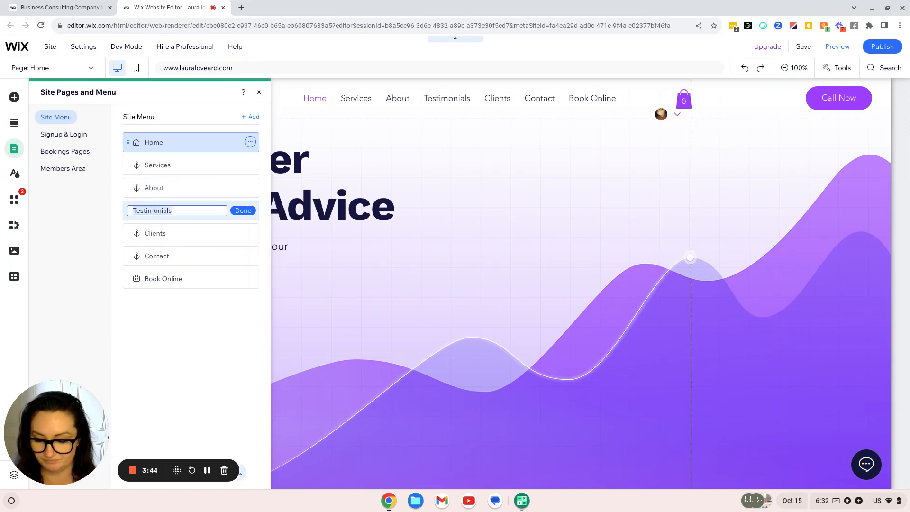
{"action": "type", "text": "Blog"}
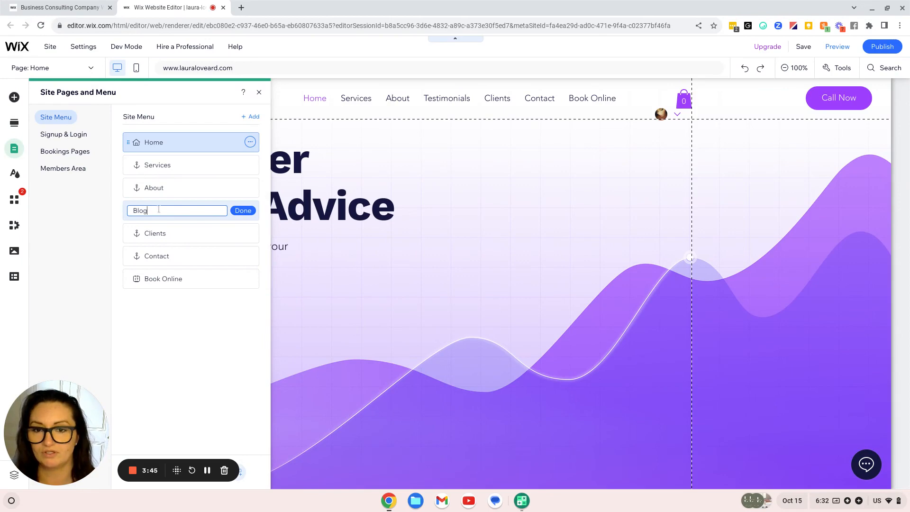
{"action": "left_click", "coordinate": [251, 212]}
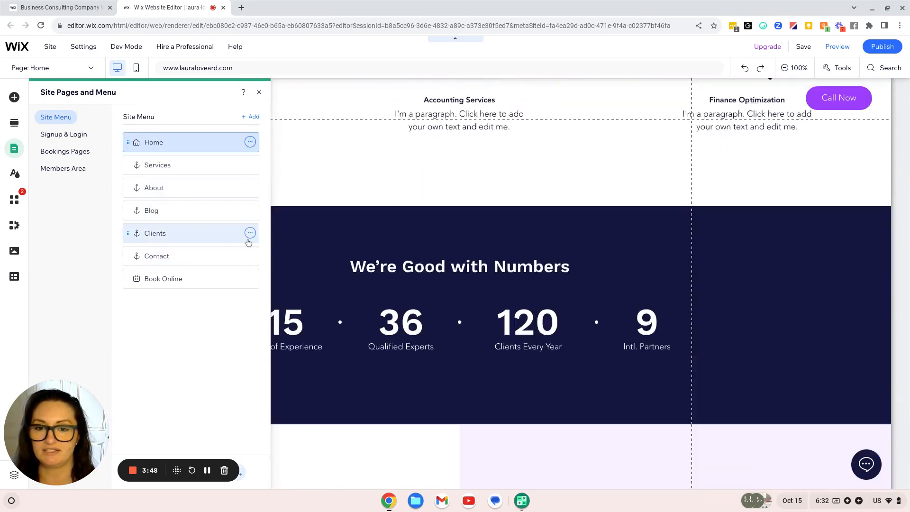
Rename the Clients menu item to Resources
{"action": "left_click", "coordinate": [250, 233]}
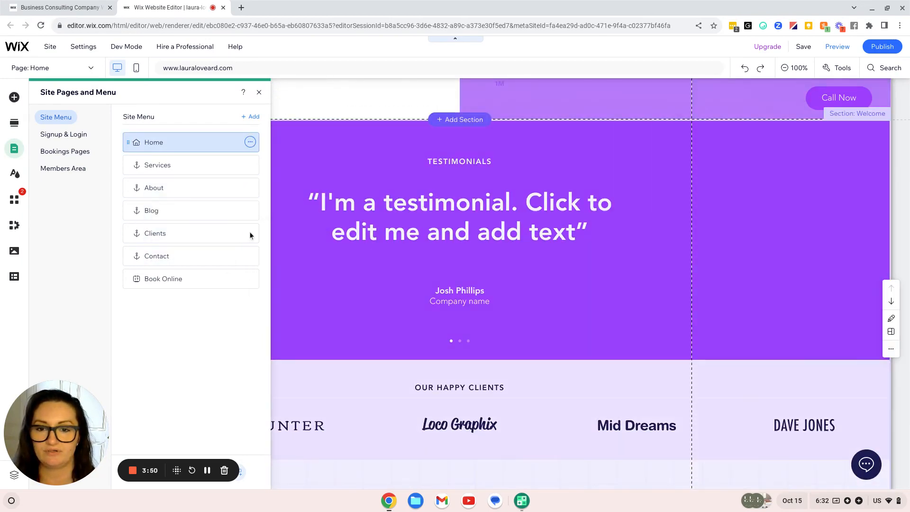
{"action": "left_click", "coordinate": [250, 233]}
{"action": "left_click", "coordinate": [293, 247]}
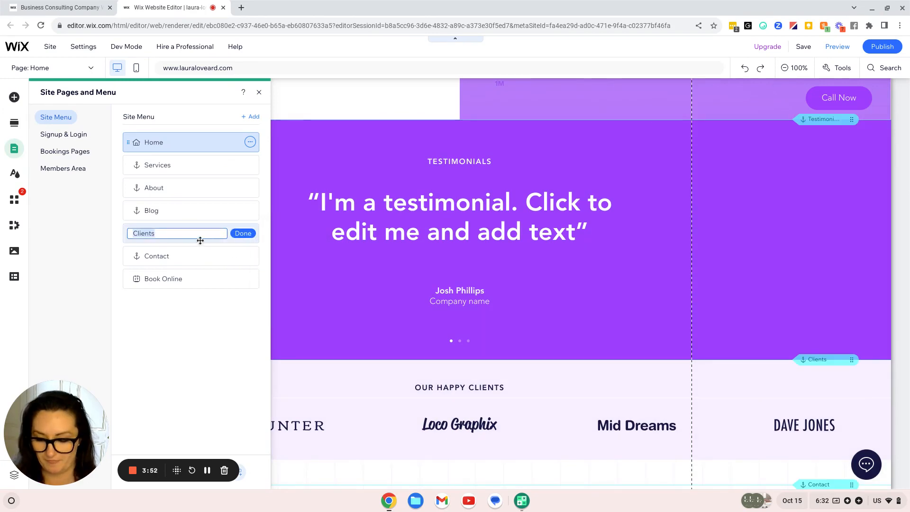
{"action": "type", "text": "Resources"}
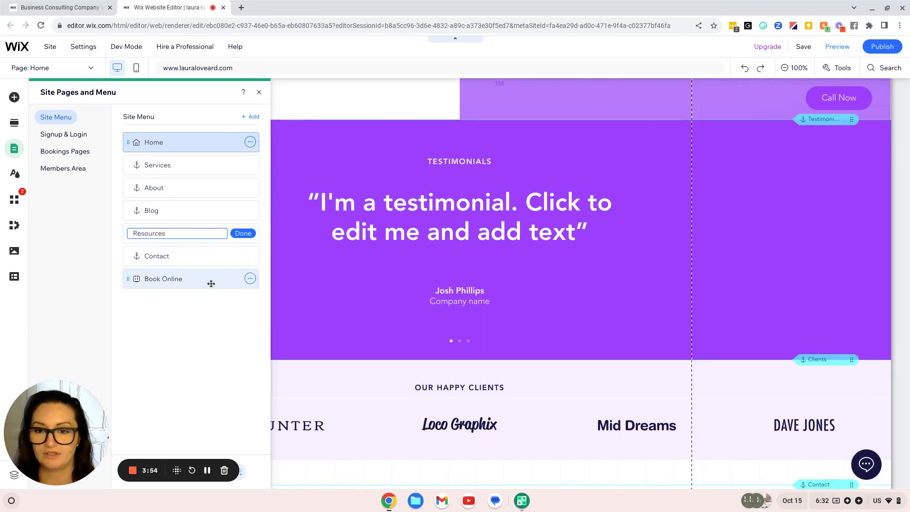
{"action": "left_click", "coordinate": [207, 300]}
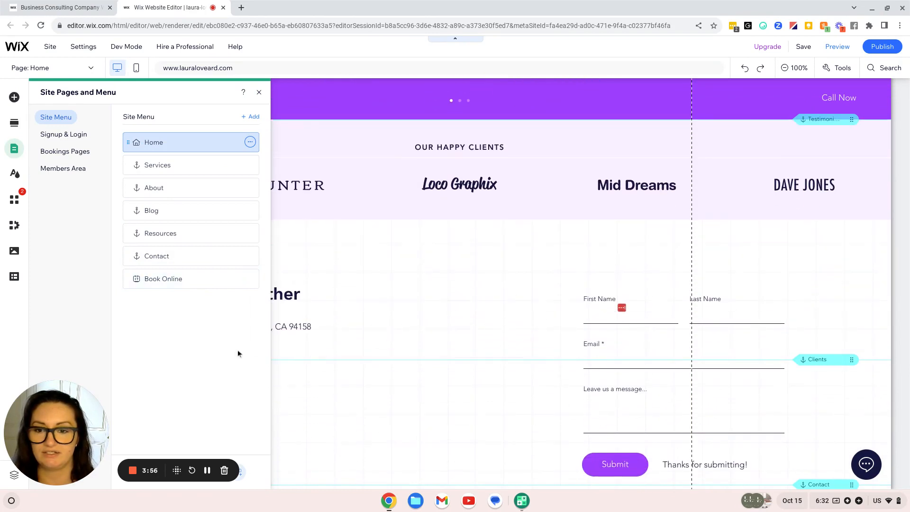
Rename Book Online to an Ask page titled with the owner's name
{"action": "left_click", "coordinate": [249, 279]}
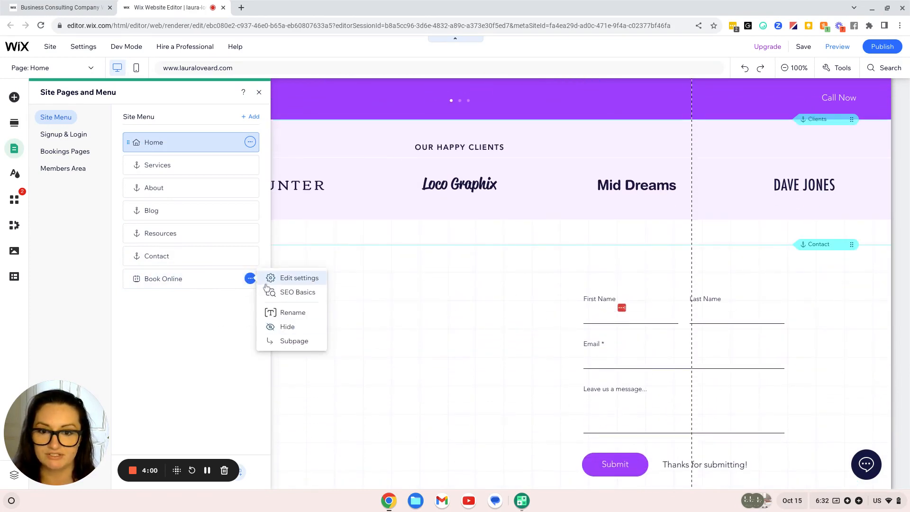
{"action": "left_click", "coordinate": [298, 312]}
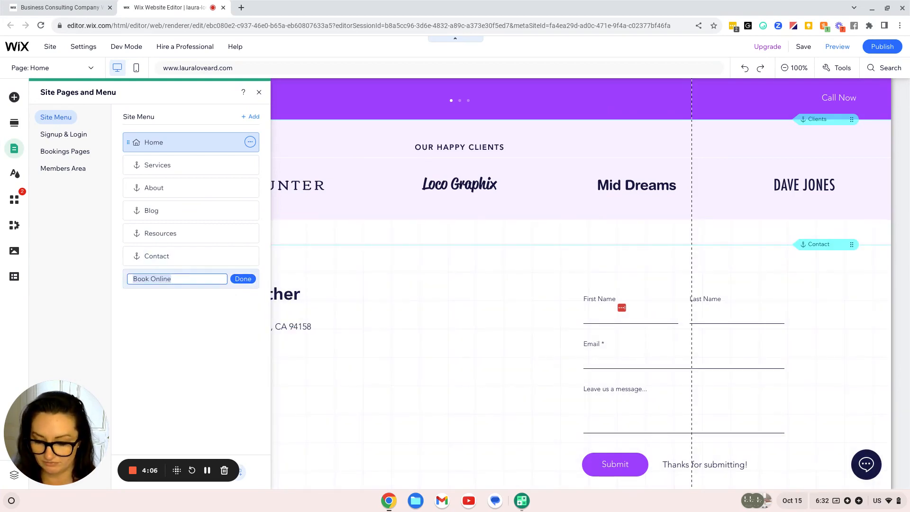
{"action": "key", "text": "BackSpace"}
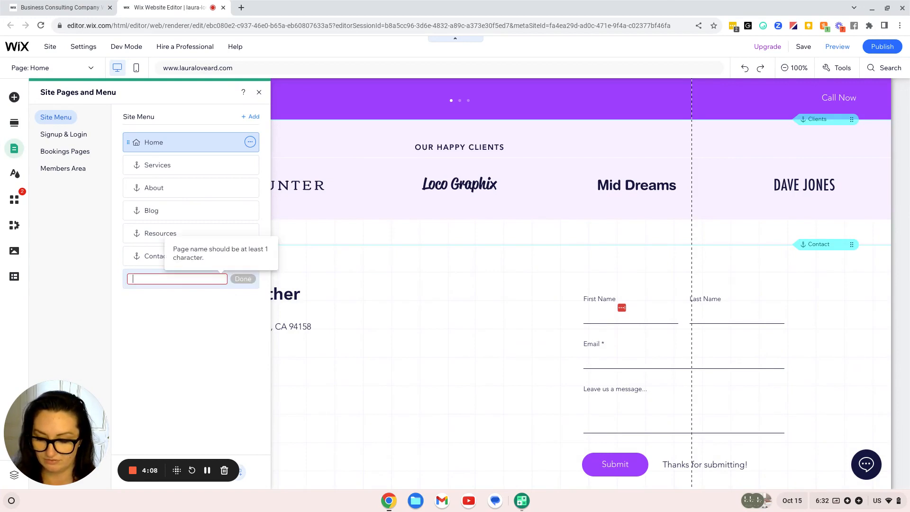
{"action": "left_click", "coordinate": [207, 470]}
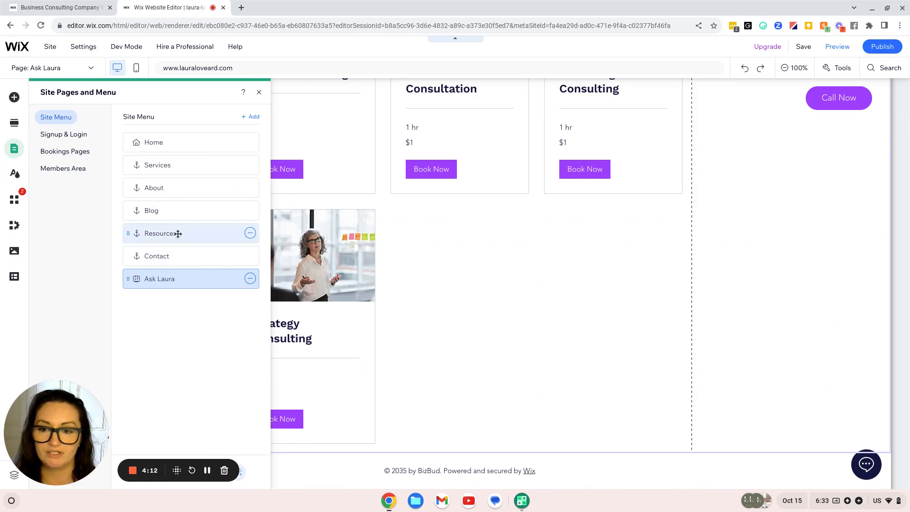
Move Contact to the end of the site menu and view the Home page
{"action": "left_click_drag", "start_coordinate": [177, 258], "coordinate": [169, 277]}
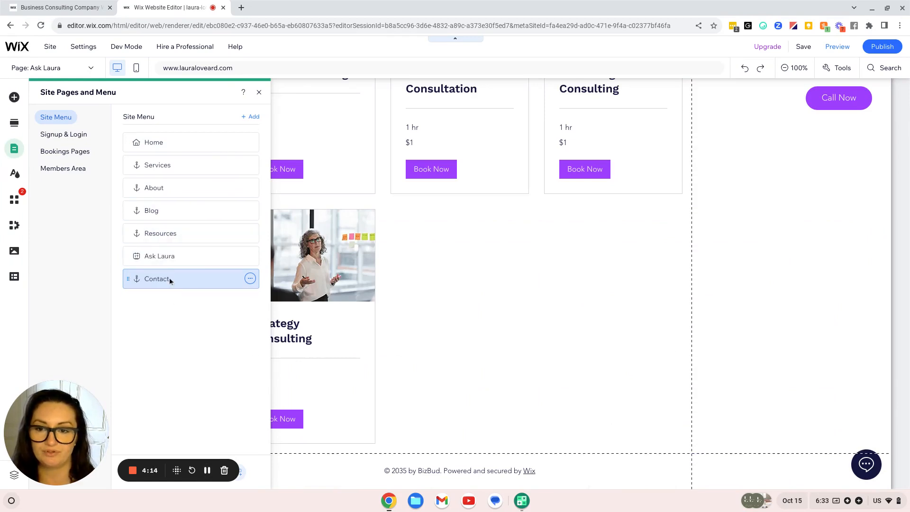
{"action": "left_click", "coordinate": [190, 142]}
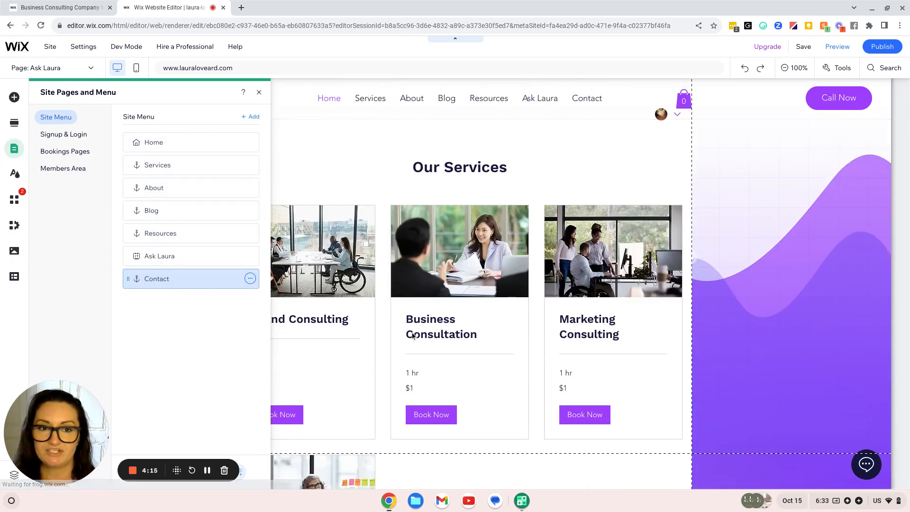
{"action": "scroll", "coordinate": [477, 177], "scroll_direction": "down", "scroll_amount": 2}
{"action": "scroll", "coordinate": [474, 199], "scroll_direction": "down", "scroll_amount": 15}
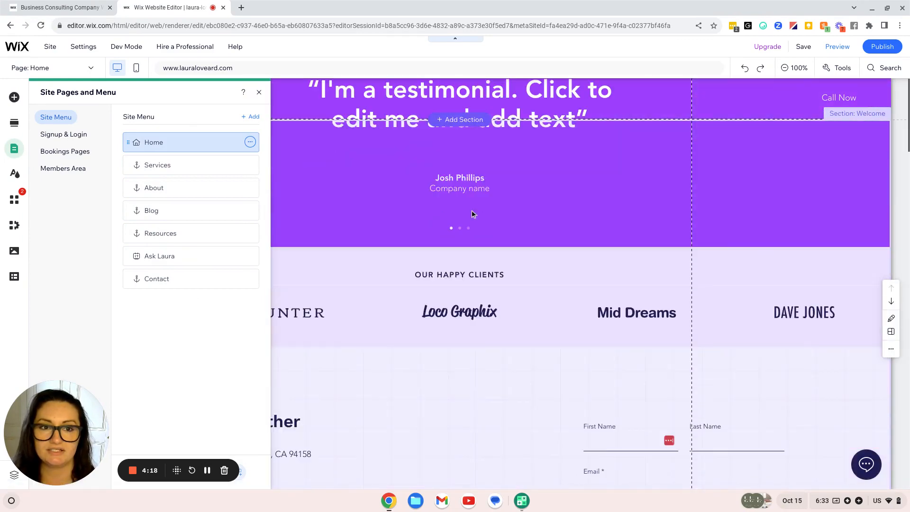
{"action": "scroll", "coordinate": [745, 274], "scroll_direction": "up", "scroll_amount": 20}
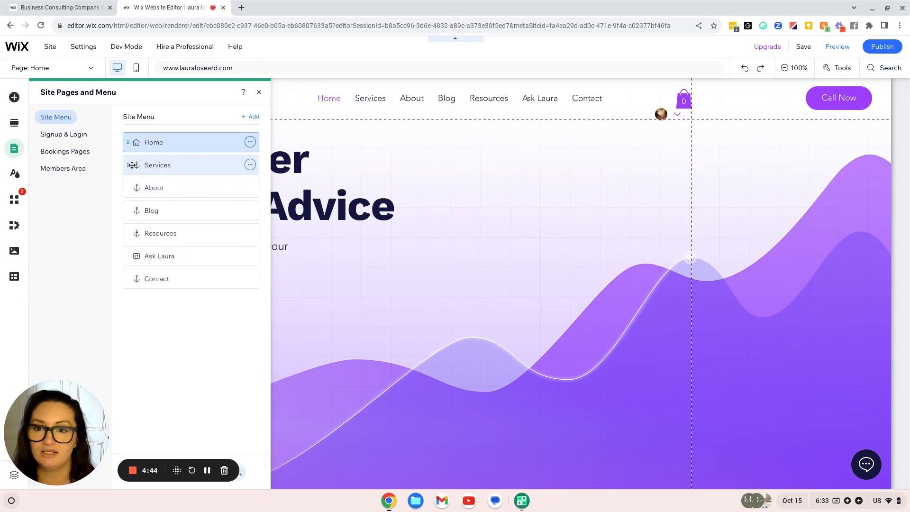
Reorder the menu so Services and About sit below Resources
{"action": "mouse_move", "coordinate": [130, 165]}
{"action": "left_mouse_down"}
{"action": "mouse_move", "coordinate": [151, 164]}
{"action": "mouse_move", "coordinate": [141, 163]}
{"action": "left_mouse_up"}
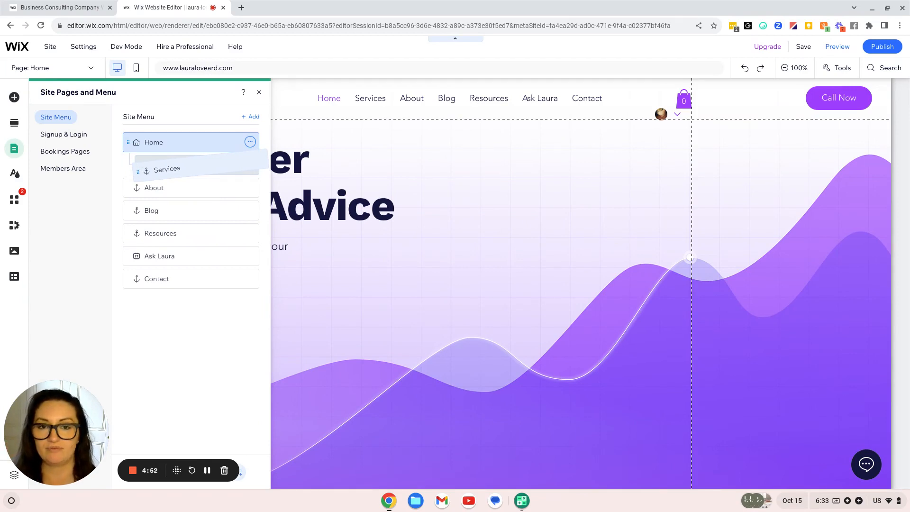
{"action": "left_click_drag", "start_coordinate": [140, 168], "coordinate": [127, 167]}
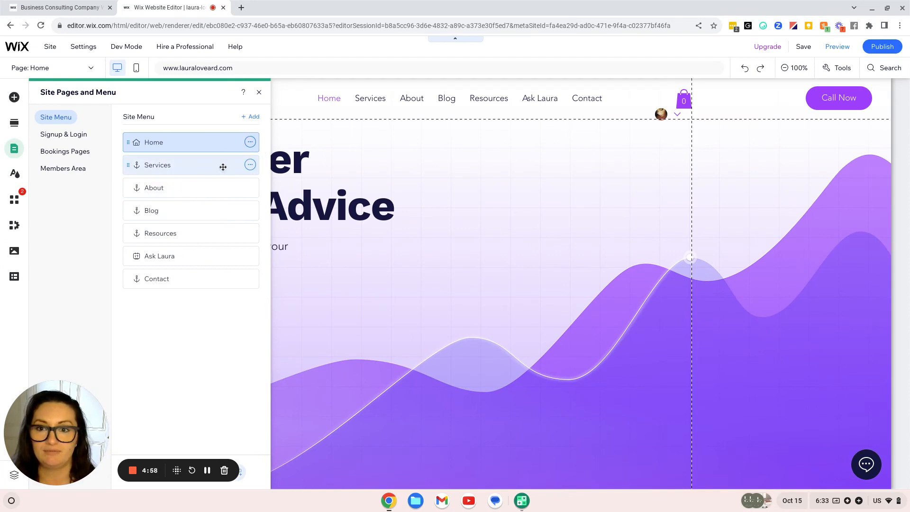
{"action": "left_click_drag", "start_coordinate": [221, 164], "coordinate": [189, 239]}
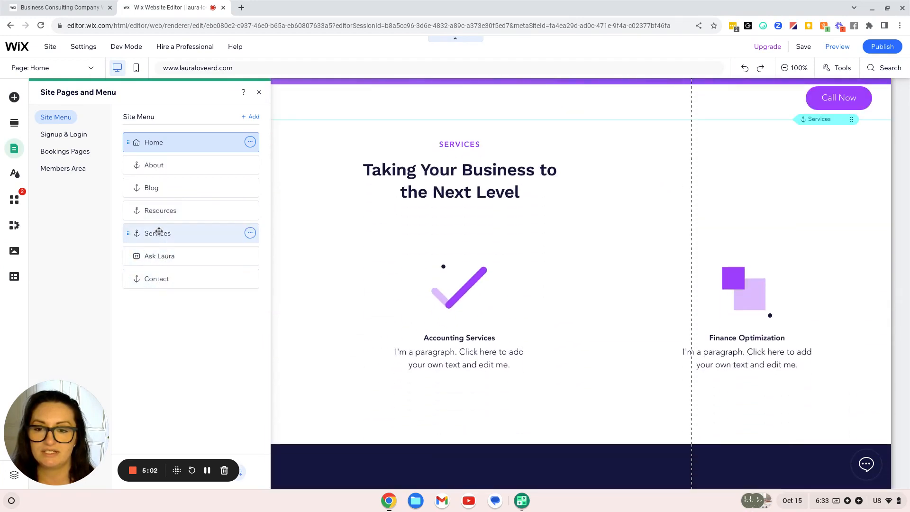
{"action": "left_click_drag", "start_coordinate": [170, 163], "coordinate": [174, 211]}
Scroll through the page and close the Site Pages and Menu panel
{"action": "scroll", "coordinate": [341, 267], "scroll_direction": "down", "scroll_amount": 10}
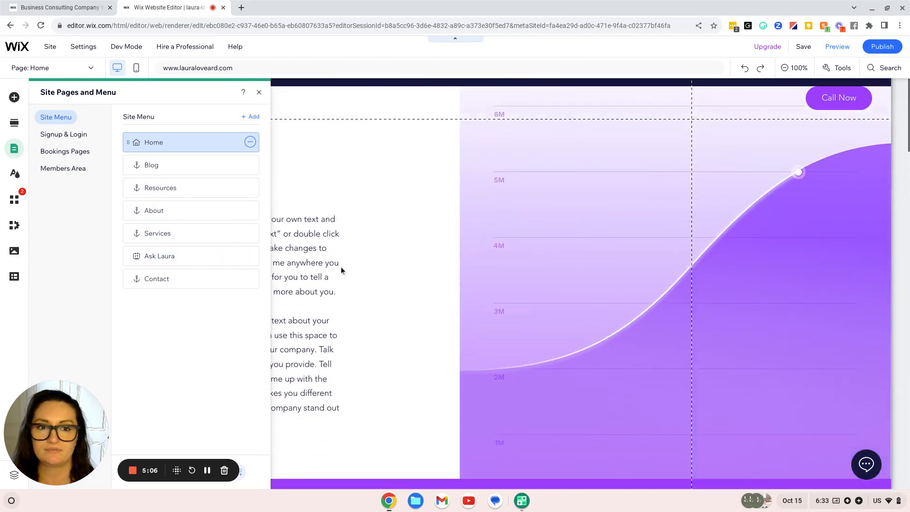
{"action": "scroll", "coordinate": [340, 266], "scroll_direction": "up", "scroll_amount": 20}
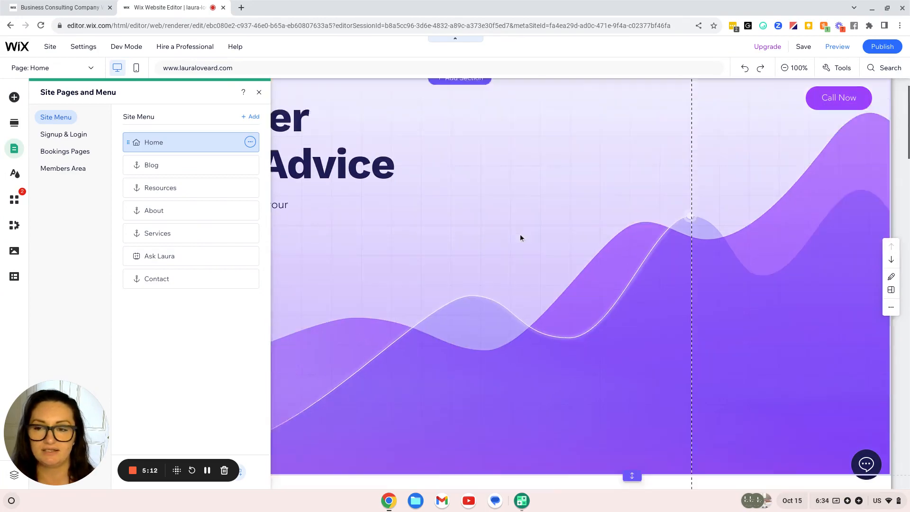
{"action": "scroll", "coordinate": [522, 235], "scroll_direction": "down", "scroll_amount": 10}
{"action": "scroll", "coordinate": [523, 240], "scroll_direction": "down", "scroll_amount": 10}
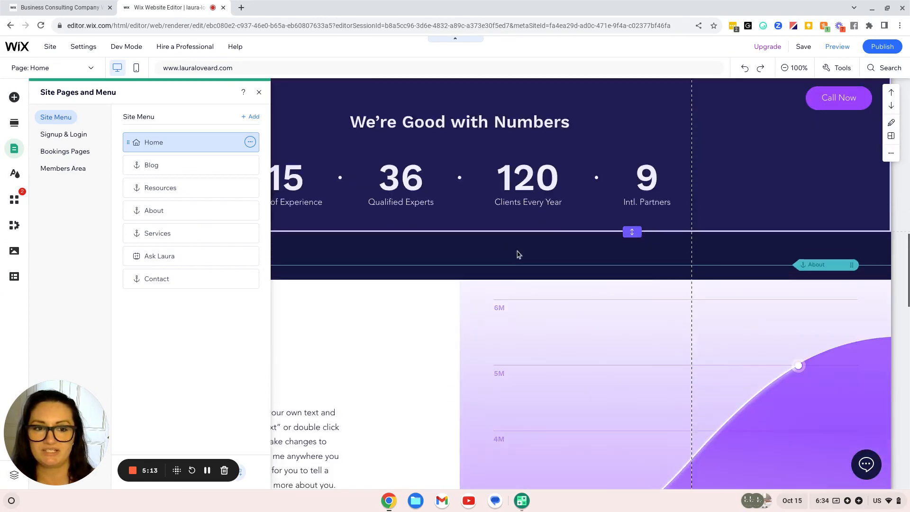
{"action": "scroll", "coordinate": [517, 254], "scroll_direction": "down", "scroll_amount": 10}
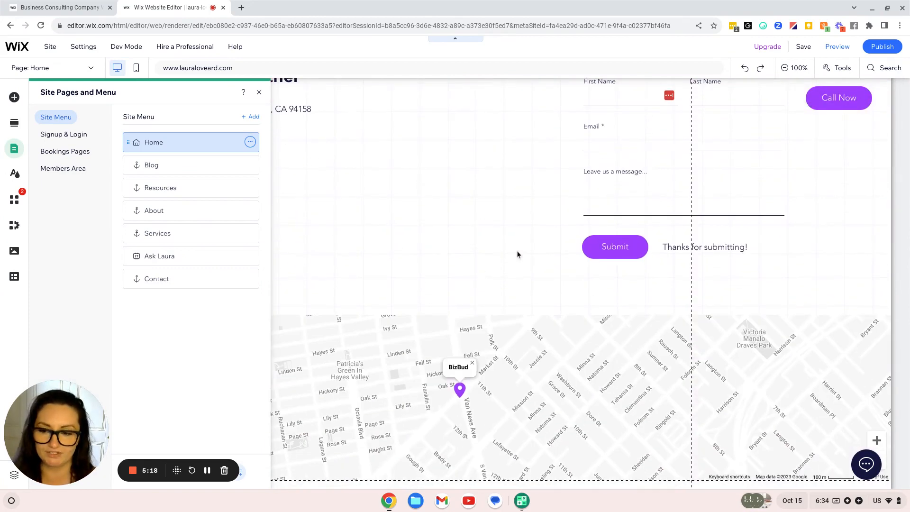
{"action": "scroll", "coordinate": [505, 239], "scroll_direction": "down", "scroll_amount": 1}
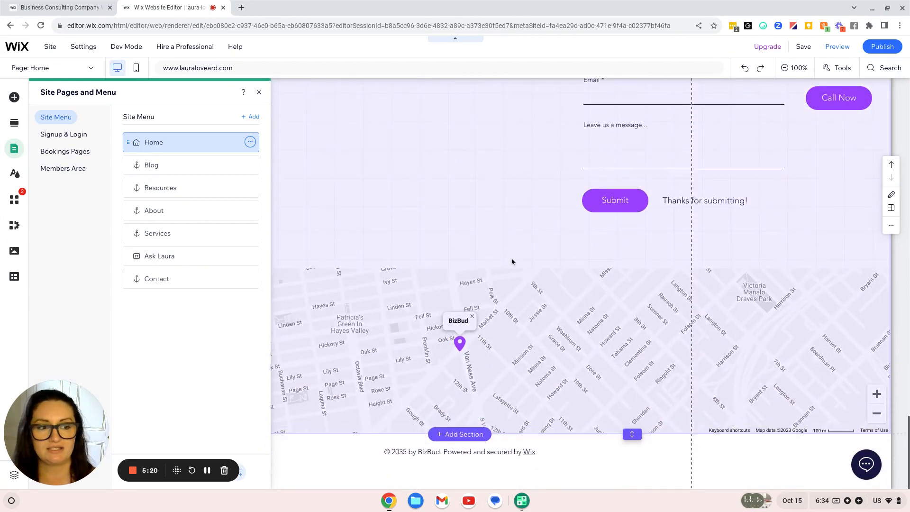
{"action": "scroll", "coordinate": [510, 261], "scroll_direction": "up", "scroll_amount": 15}
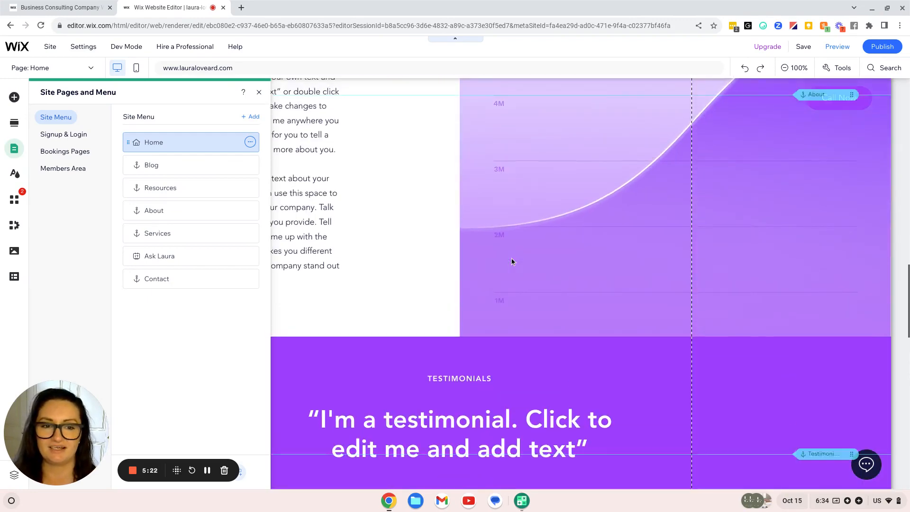
{"action": "scroll", "coordinate": [512, 260], "scroll_direction": "up", "scroll_amount": 10}
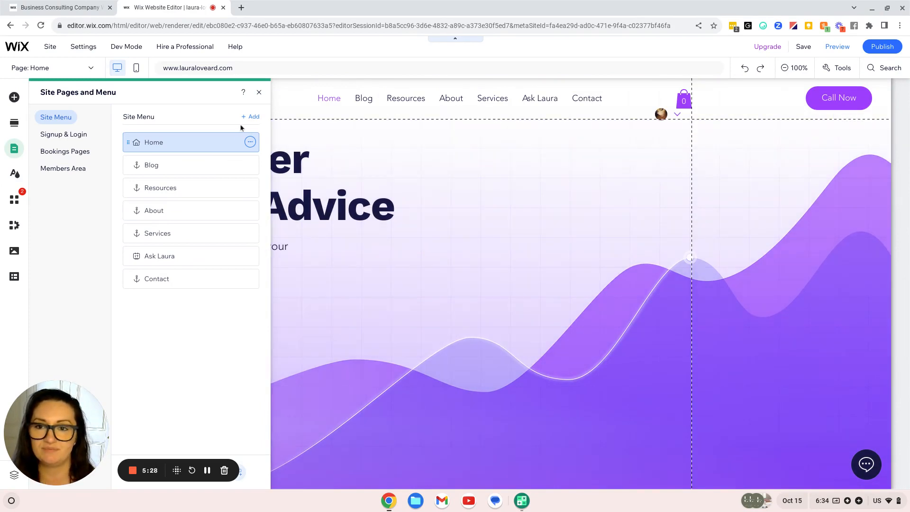
{"action": "left_click", "coordinate": [260, 93]}
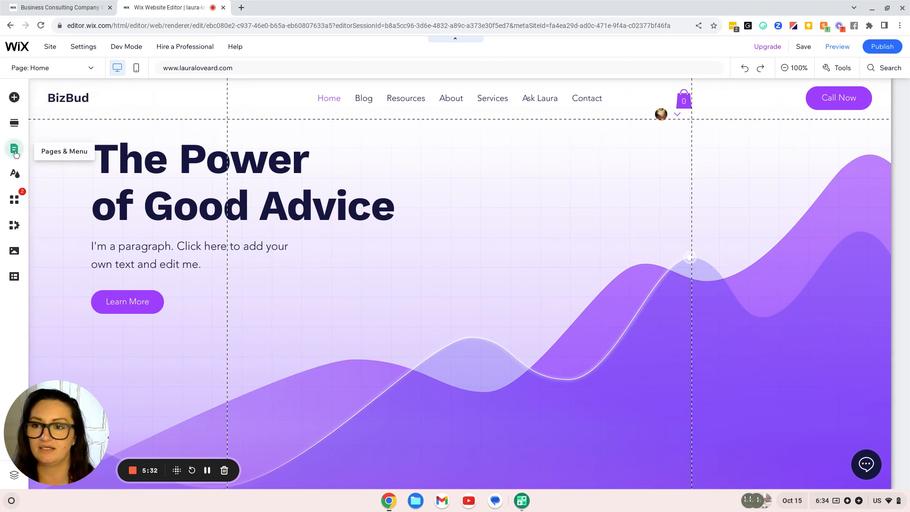
{"action": "left_click", "coordinate": [14, 150]}
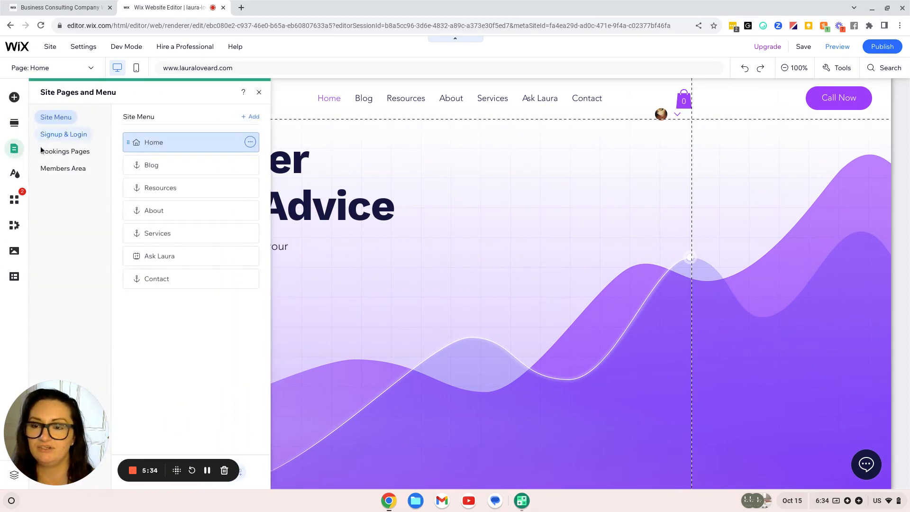
{"action": "left_click", "coordinate": [250, 117]}
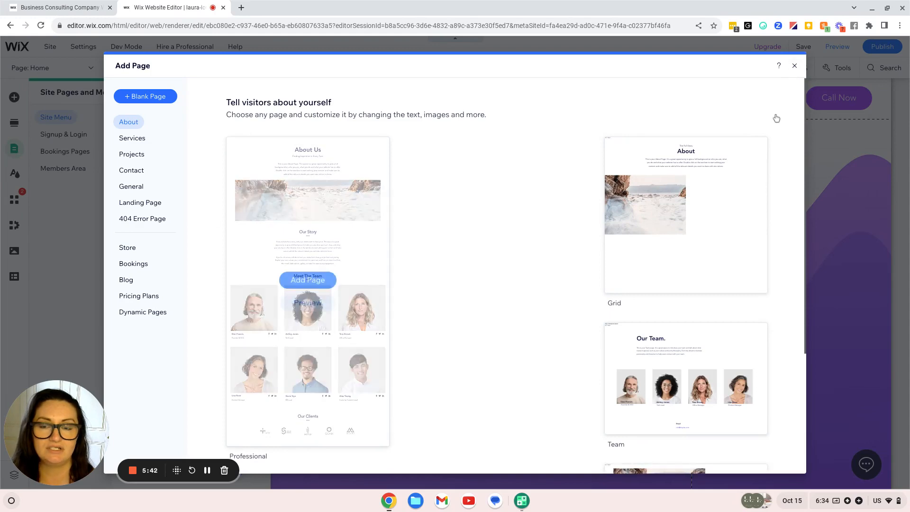
{"action": "left_click", "coordinate": [794, 66]}
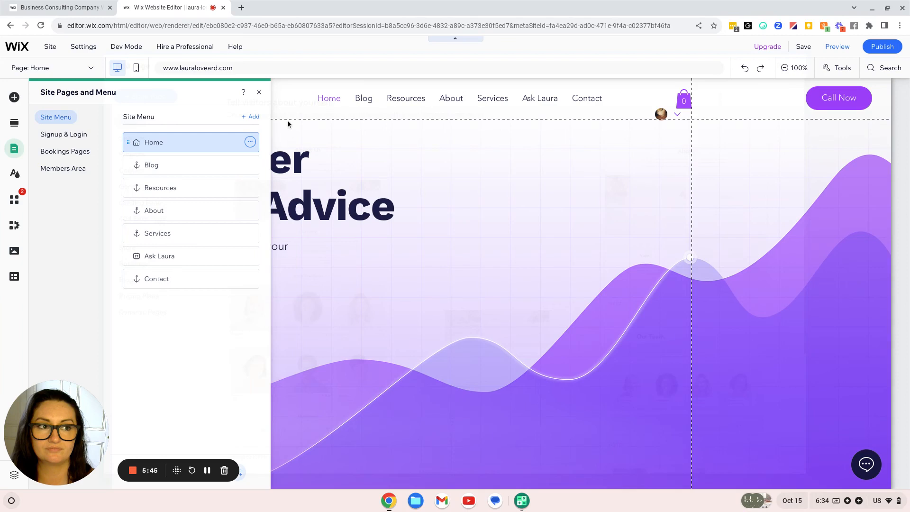
{"action": "left_click", "coordinate": [260, 93]}
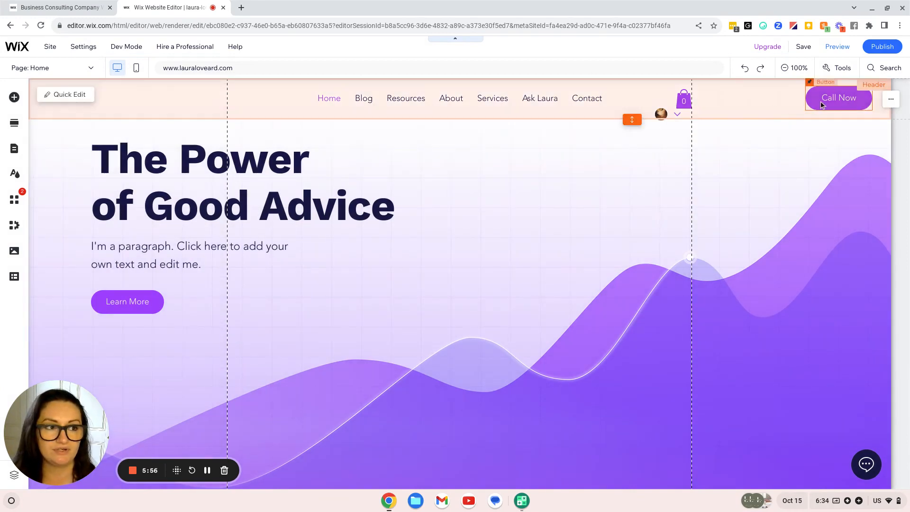
Relabel the header's Call Now button as Ask followed by the owner's name
{"action": "left_click", "coordinate": [821, 104]}
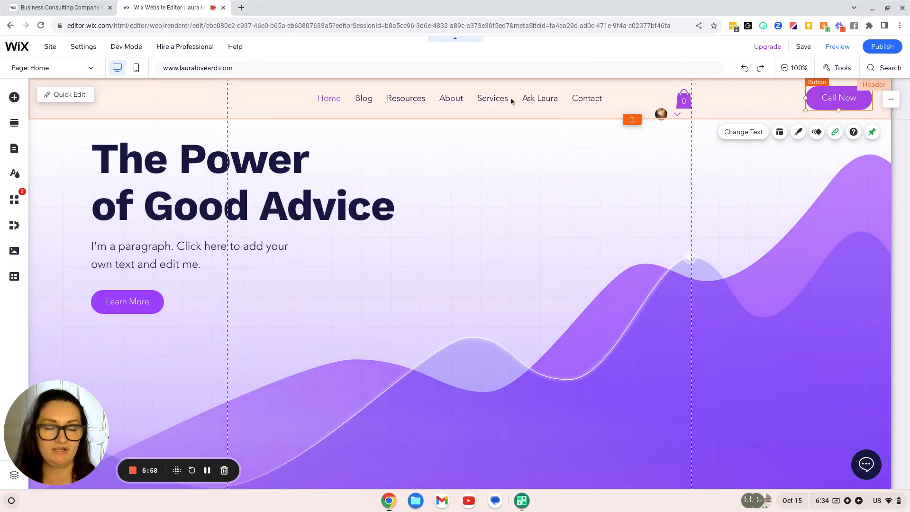
{"action": "left_click", "coordinate": [756, 135]}
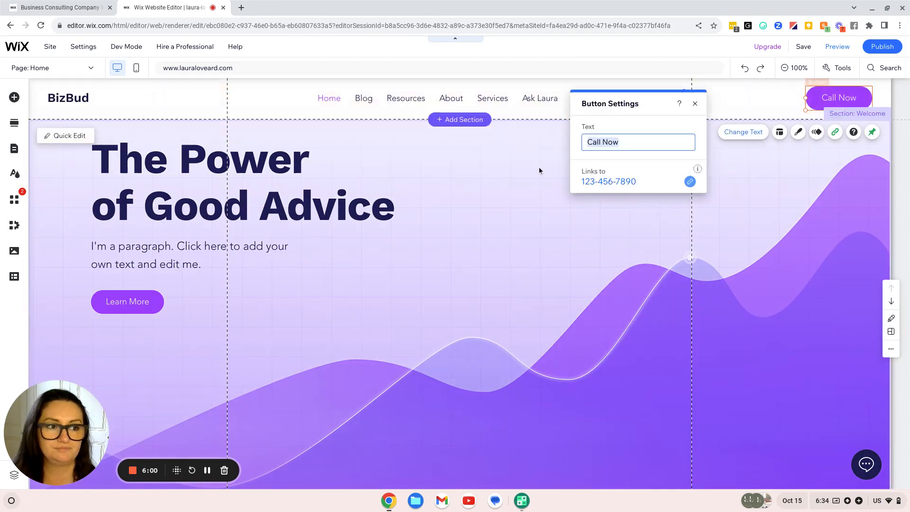
{"action": "type", "text": "As"}
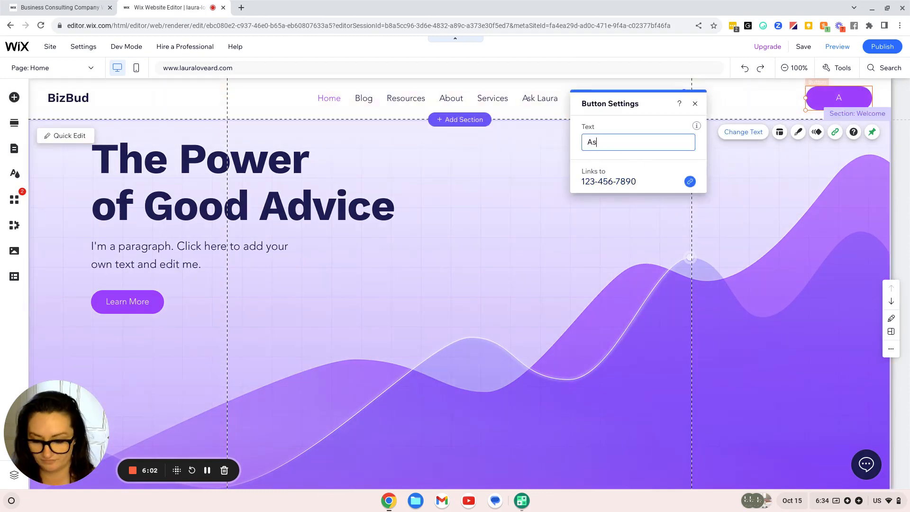
{"action": "type", "text": "k Laura"}
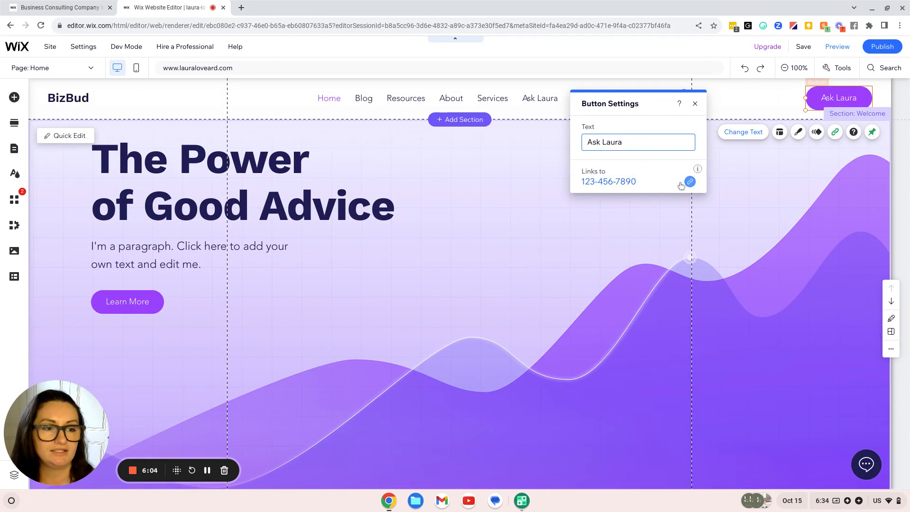
Remove the button's phone link by setting its link to None
{"action": "left_click", "coordinate": [690, 183]}
{"action": "left_click", "coordinate": [354, 232]}
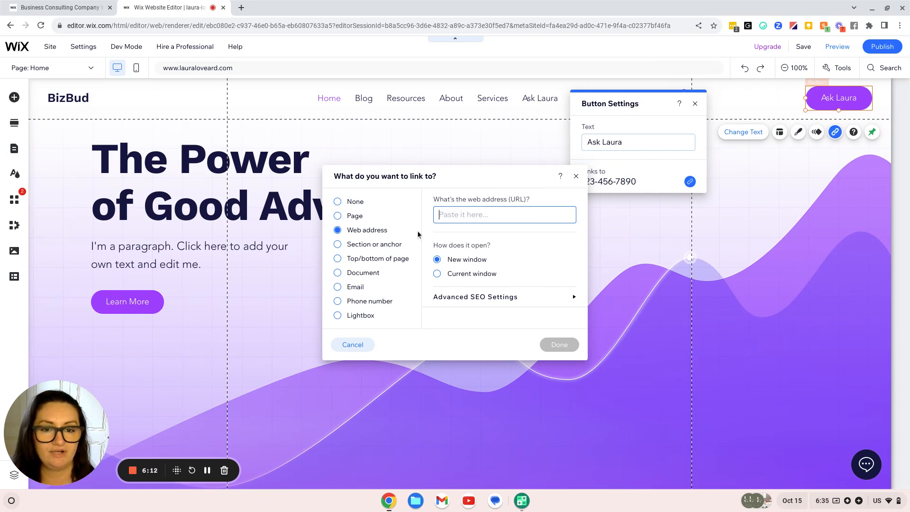
{"action": "left_click", "coordinate": [350, 203]}
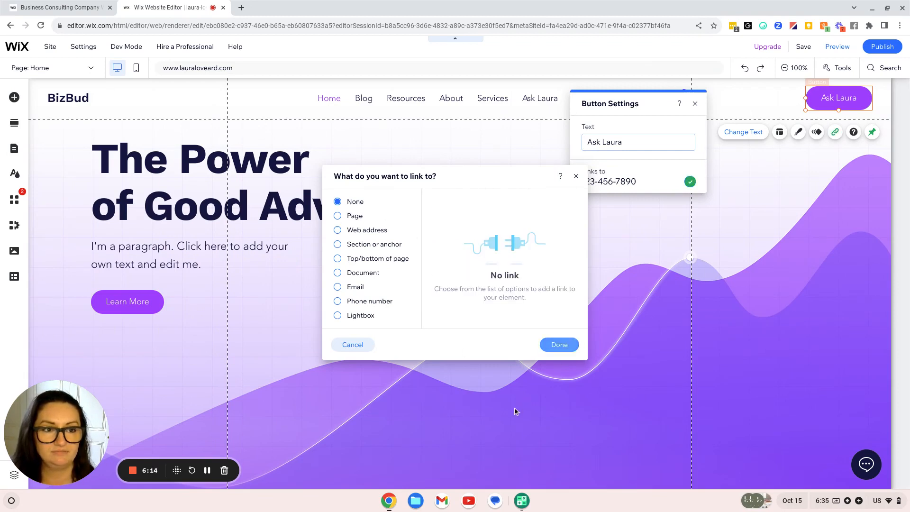
{"action": "left_click", "coordinate": [560, 345]}
{"action": "left_click", "coordinate": [724, 272]}
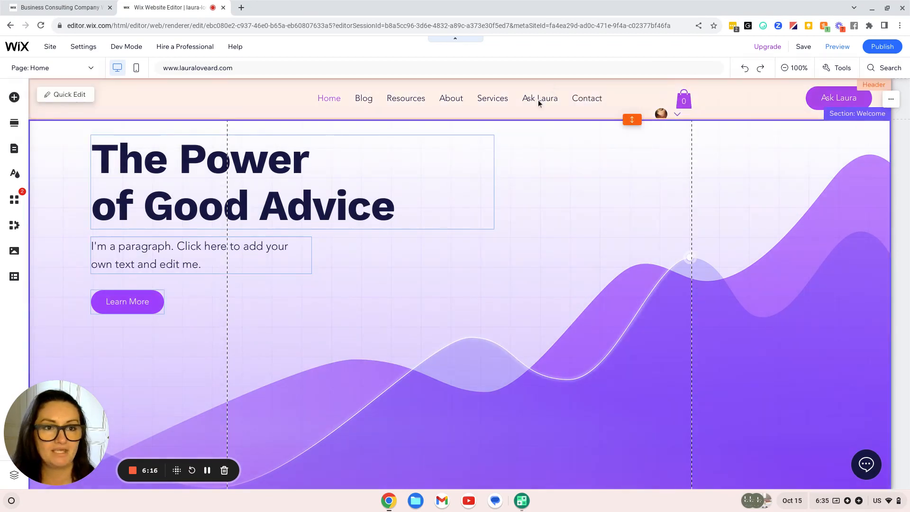
{"action": "left_click", "coordinate": [538, 100]}
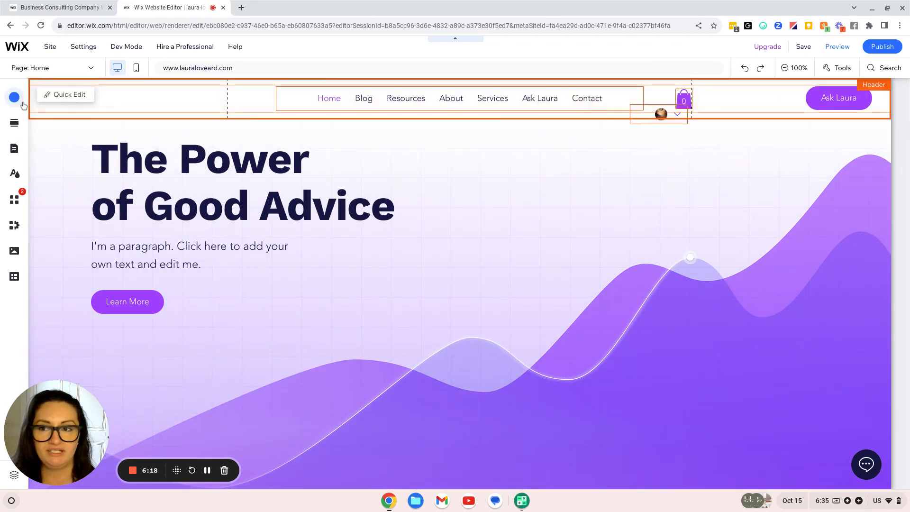
Nest the owner-named Ask page under Services in the site menu
{"action": "left_click", "coordinate": [13, 151]}
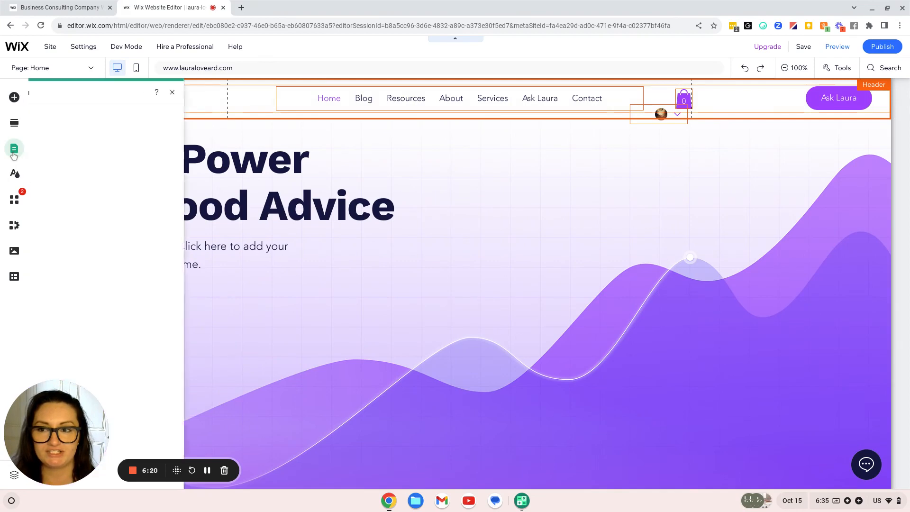
{"action": "left_click", "coordinate": [250, 257]}
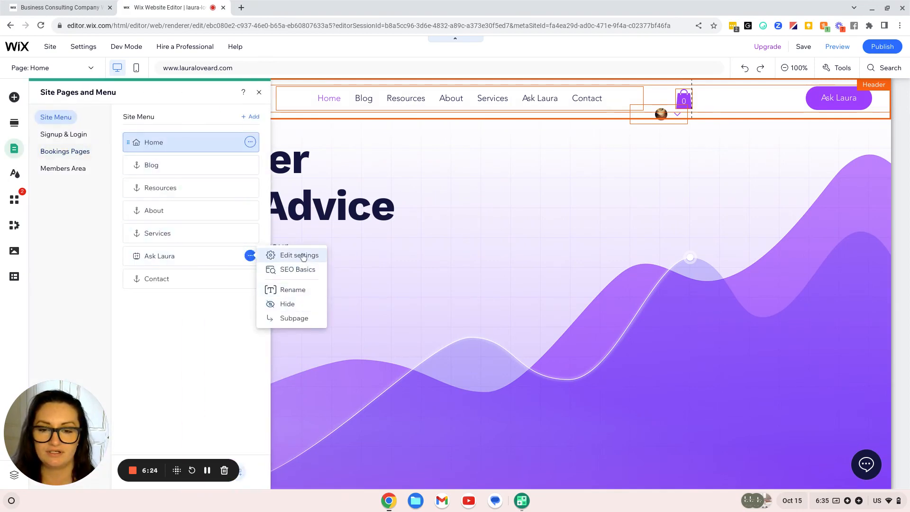
{"action": "left_click", "coordinate": [160, 256]}
{"action": "left_click", "coordinate": [250, 255]}
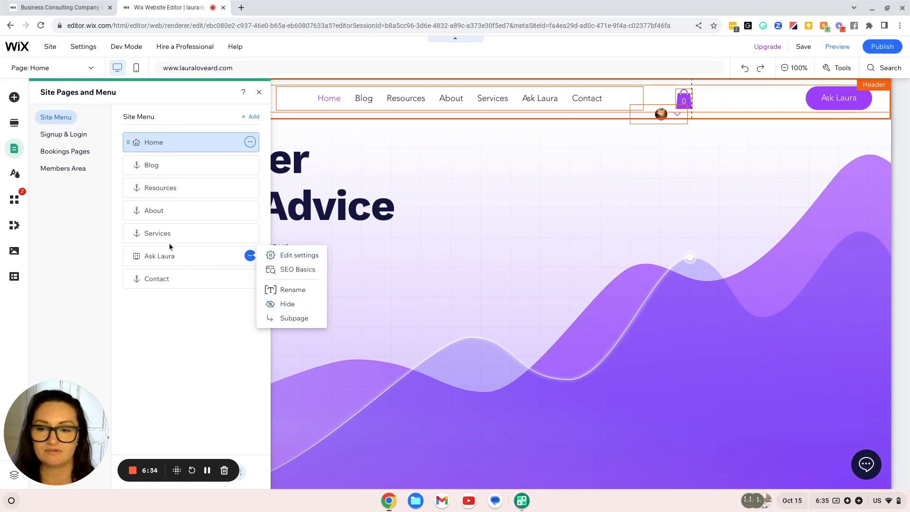
{"action": "left_click_drag", "start_coordinate": [150, 254], "coordinate": [176, 256]}
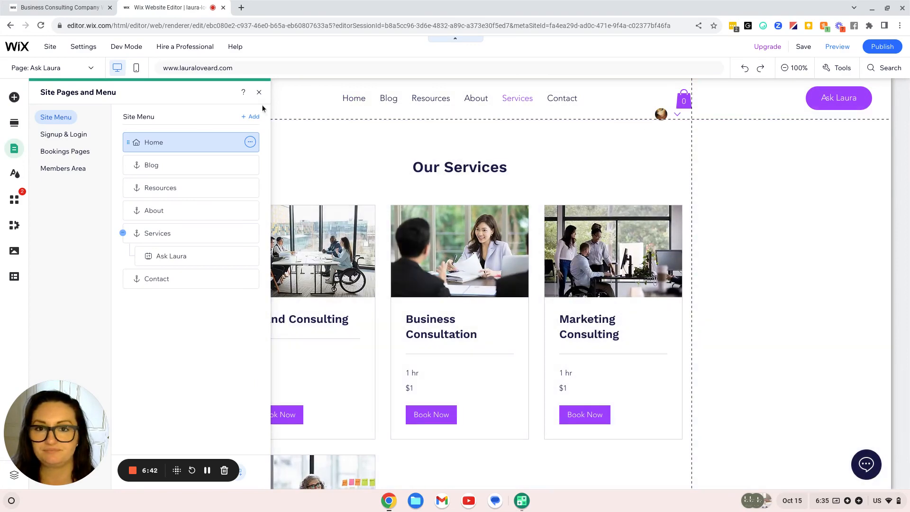
Close the pages panel and switch the editor to the Home page
{"action": "left_click", "coordinate": [258, 92]}
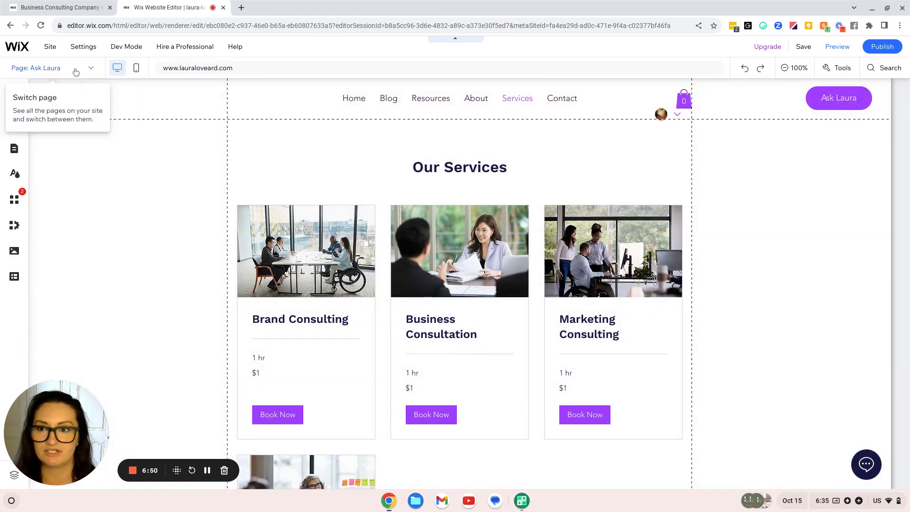
{"action": "left_click", "coordinate": [41, 69]}
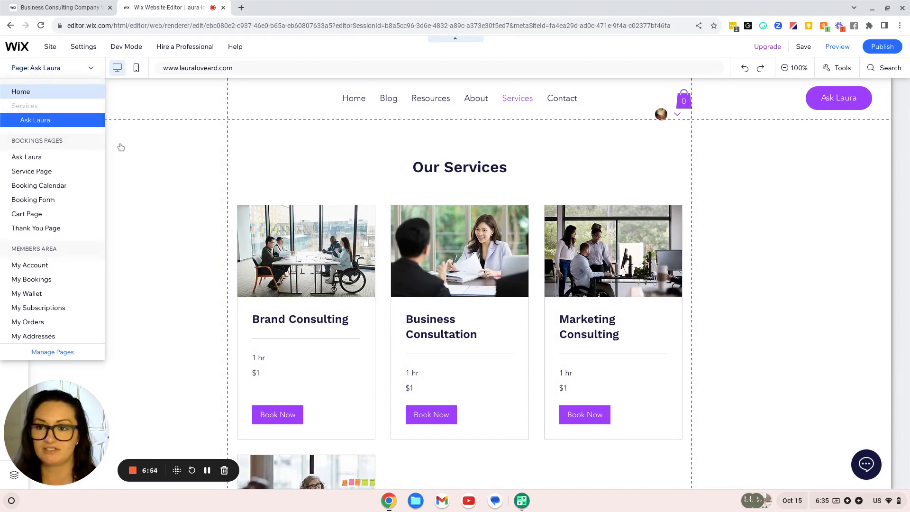
{"action": "left_click", "coordinate": [38, 92]}
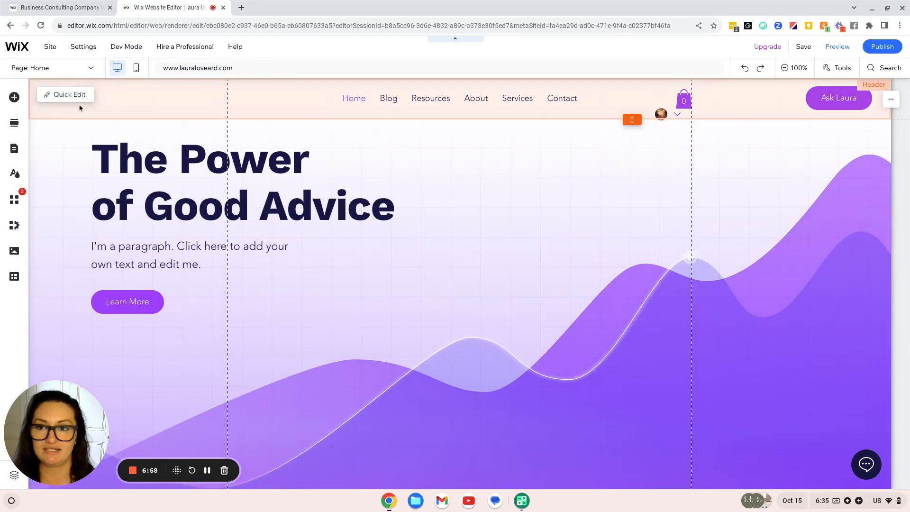
Check the header menu's pages in Manage Menu, then delete the BizBud site-name text
{"action": "left_click", "coordinate": [71, 95]}
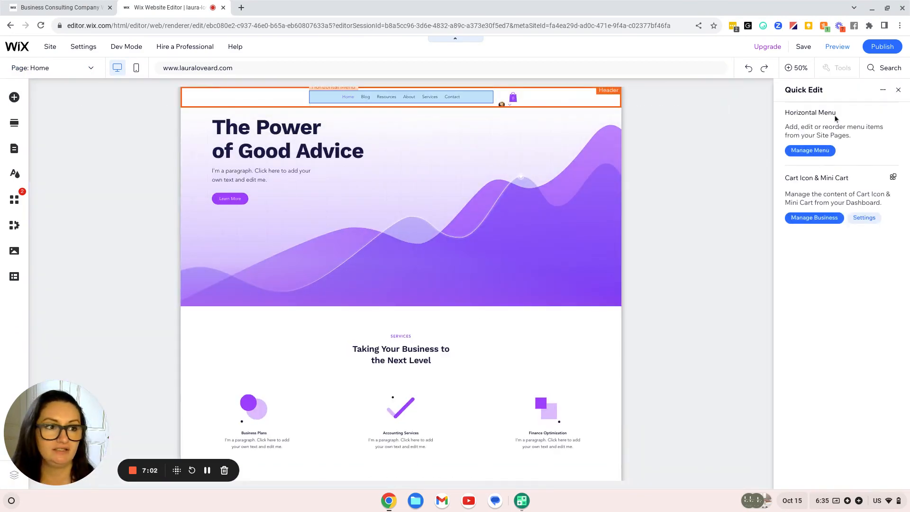
{"action": "left_click", "coordinate": [320, 98]}
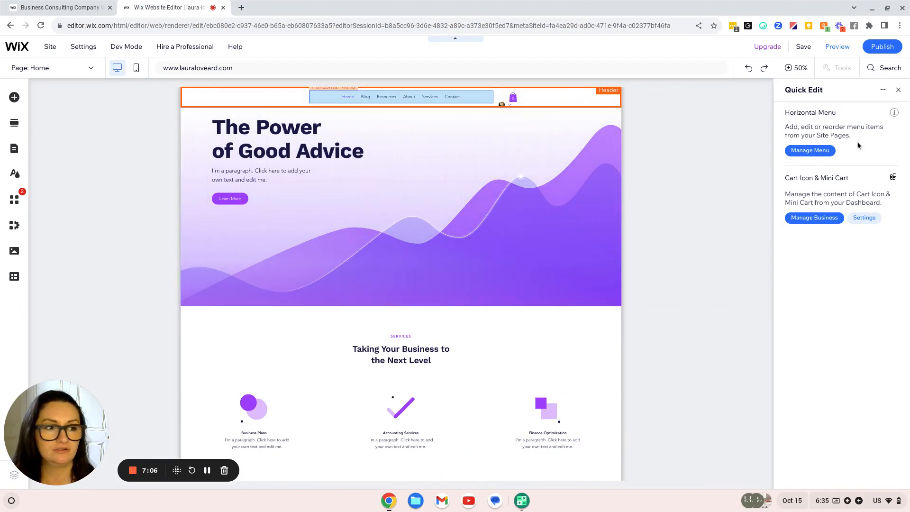
{"action": "left_click", "coordinate": [825, 151]}
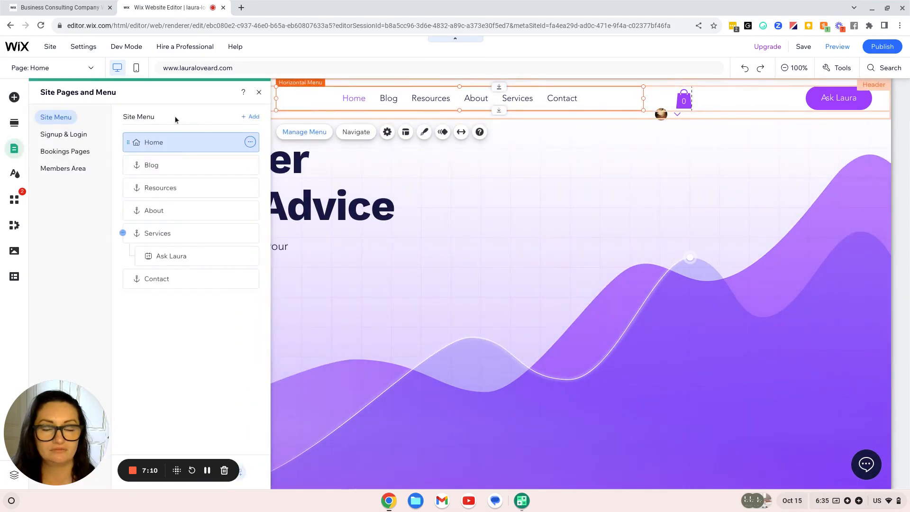
{"action": "left_click", "coordinate": [259, 93]}
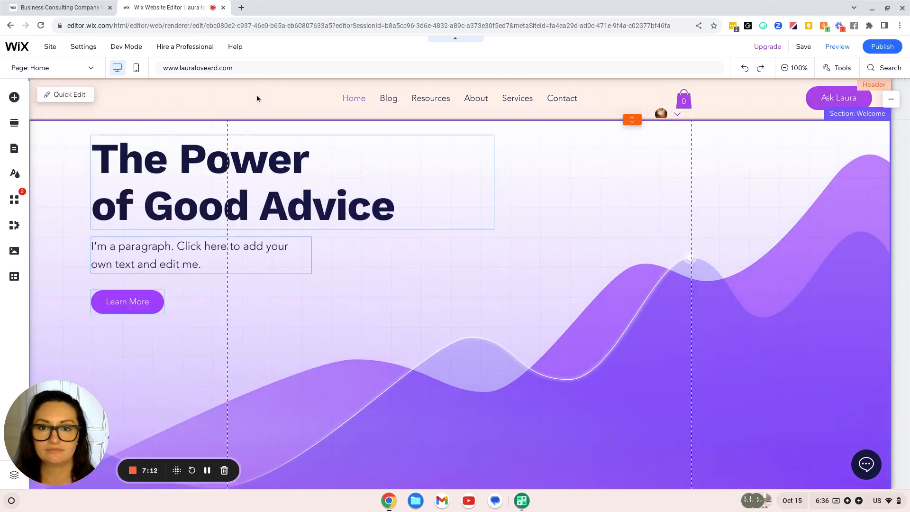
{"action": "left_click", "coordinate": [87, 100]}
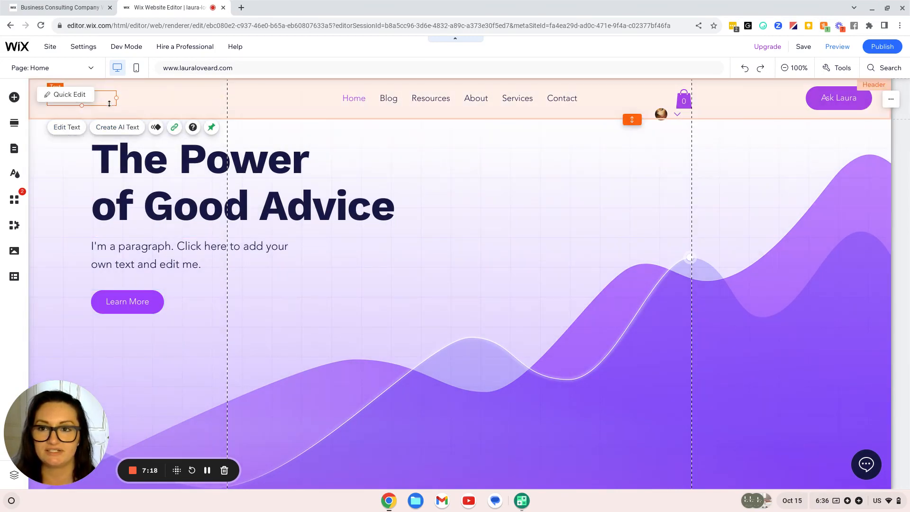
{"action": "key", "text": "Delete"}
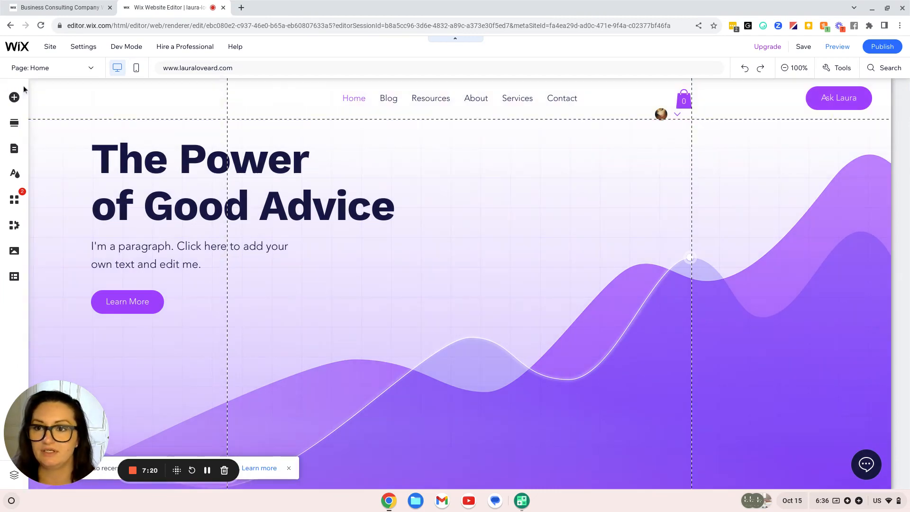
Upload On Green Solid Logo.png from the computer via Add Elements > Image
{"action": "left_click", "coordinate": [17, 97]}
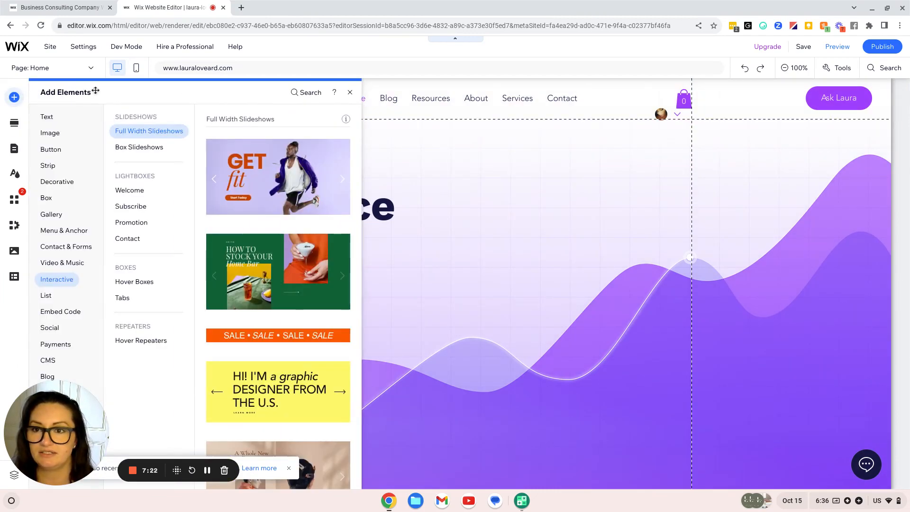
{"action": "left_click", "coordinate": [66, 134]}
{"action": "left_click", "coordinate": [73, 229]}
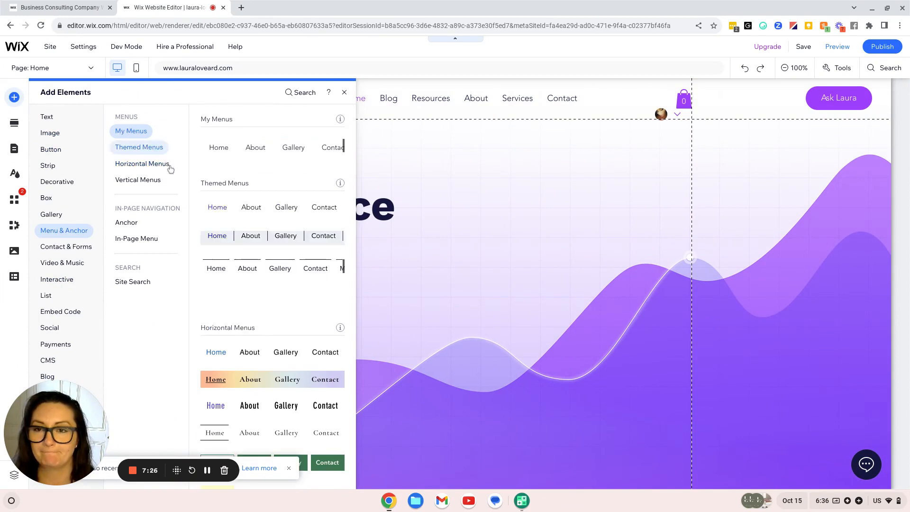
{"action": "left_click", "coordinate": [50, 134]}
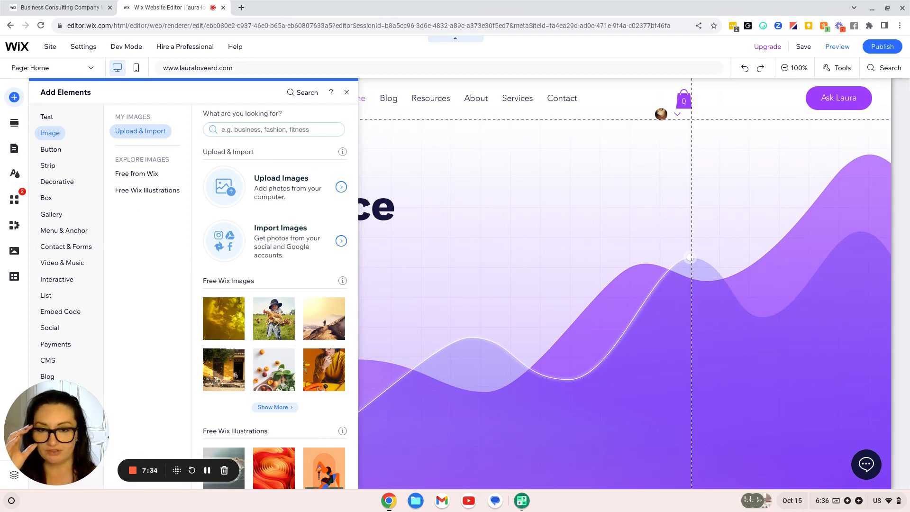
{"action": "left_click", "coordinate": [282, 194]}
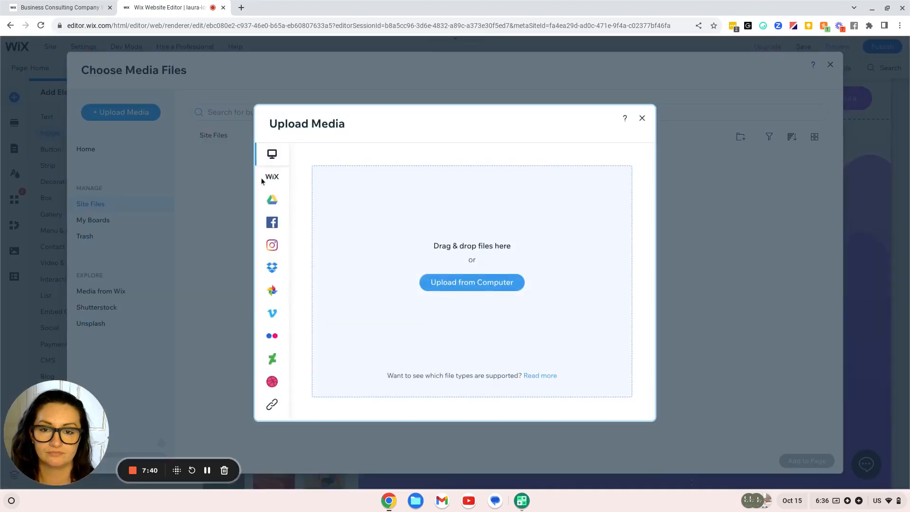
{"action": "left_click", "coordinate": [442, 279]}
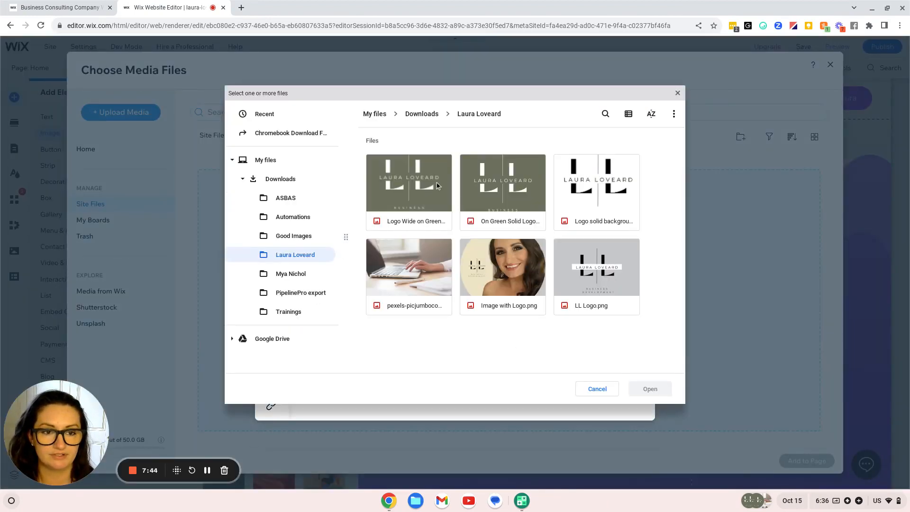
{"action": "left_click", "coordinate": [519, 197]}
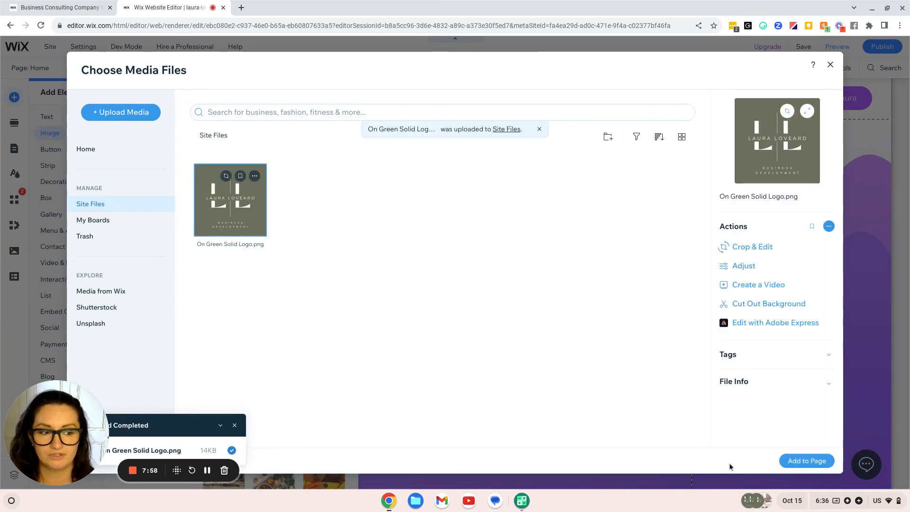
Add the logo to the page, shrink it to about 87x87, and move it into the header's left end
{"action": "left_click", "coordinate": [806, 461]}
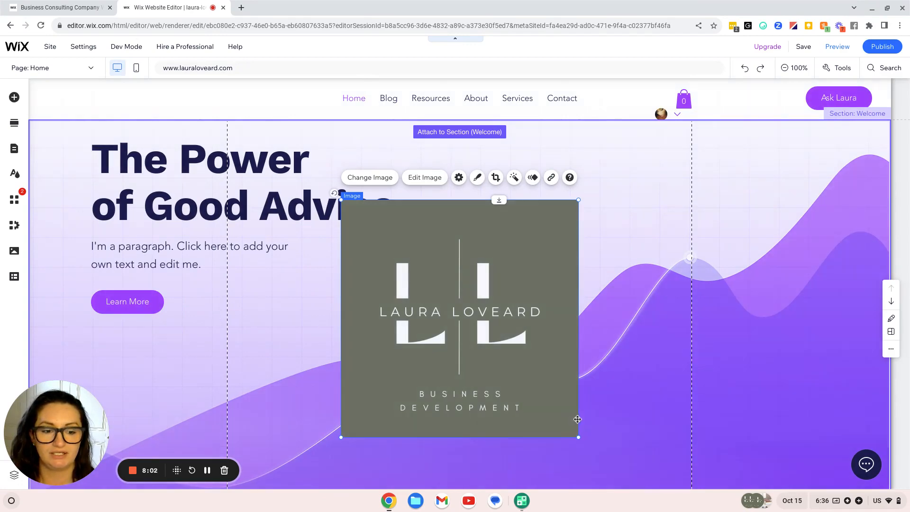
{"action": "left_click_drag", "start_coordinate": [578, 438], "coordinate": [422, 282]}
{"action": "left_click_drag", "start_coordinate": [389, 218], "coordinate": [77, 81]}
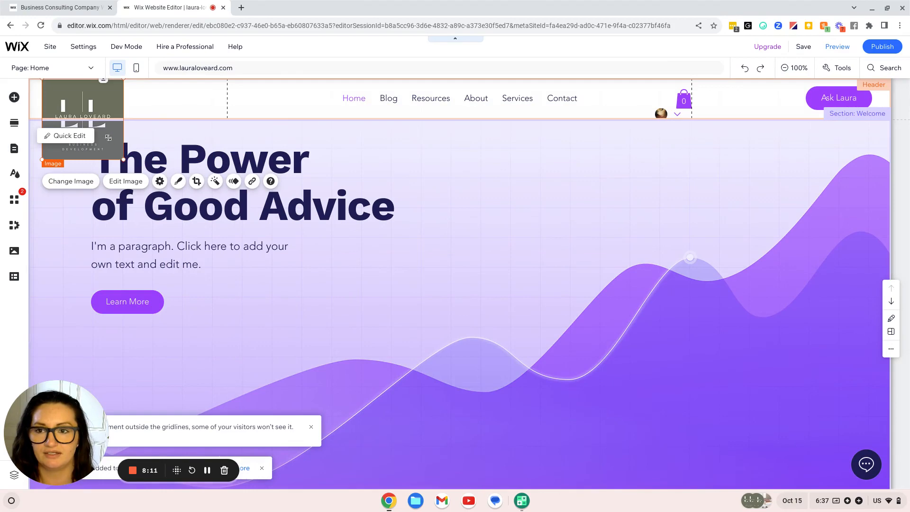
{"action": "left_click_drag", "start_coordinate": [122, 158], "coordinate": [90, 112]}
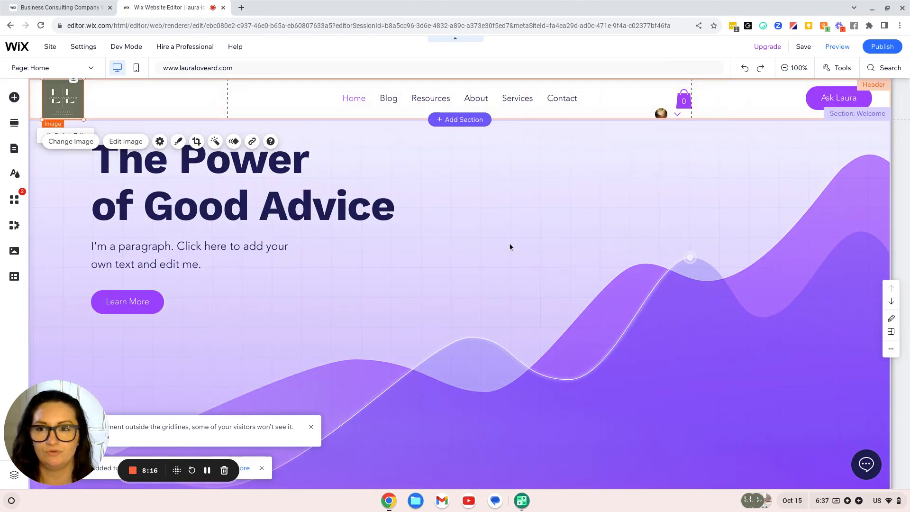
{"action": "left_click", "coordinate": [411, 311]}
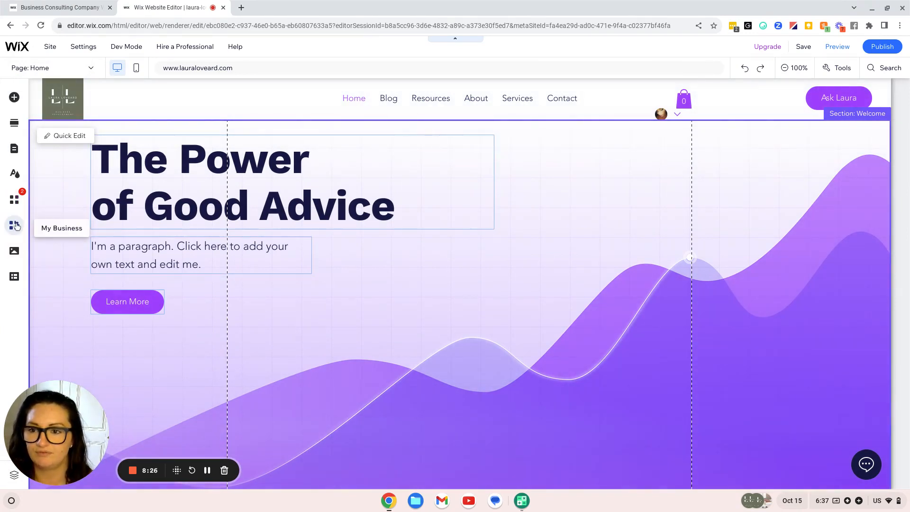
Browse Site Design themes and pick the dark green, blue, brown and cream theme
{"action": "left_click", "coordinate": [15, 174]}
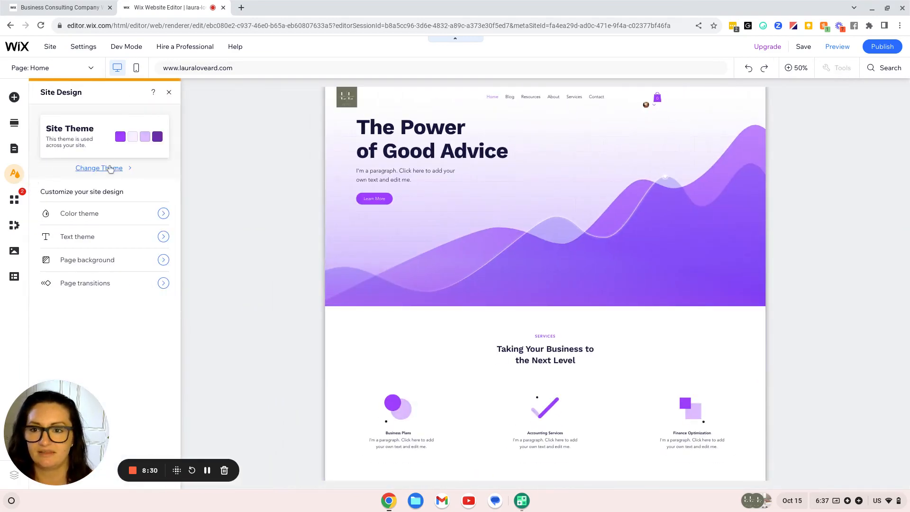
{"action": "left_click", "coordinate": [110, 169]}
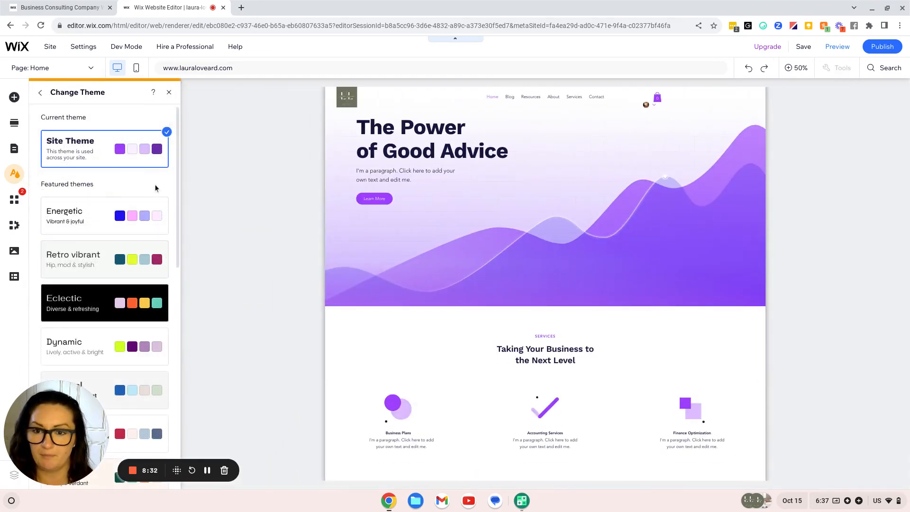
{"action": "scroll", "coordinate": [156, 188], "scroll_direction": "down", "scroll_amount": 4}
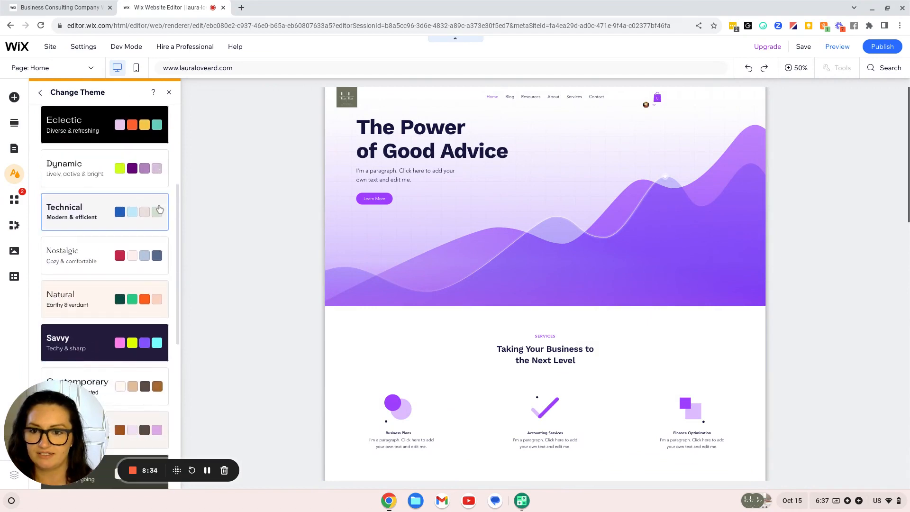
{"action": "scroll", "coordinate": [159, 209], "scroll_direction": "down", "scroll_amount": 4}
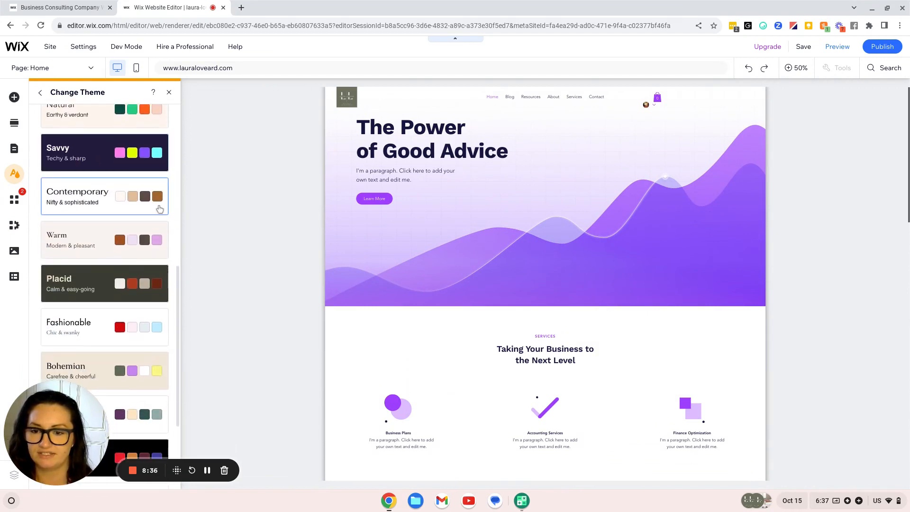
{"action": "scroll", "coordinate": [159, 209], "scroll_direction": "down", "scroll_amount": 3}
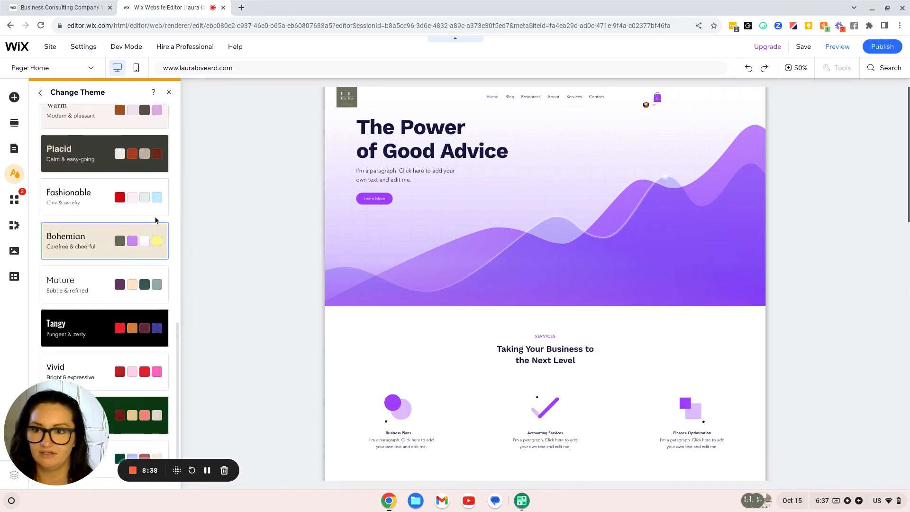
{"action": "scroll", "coordinate": [156, 219], "scroll_direction": "up", "scroll_amount": 15}
{"action": "scroll", "coordinate": [127, 177], "scroll_direction": "down", "scroll_amount": 6}
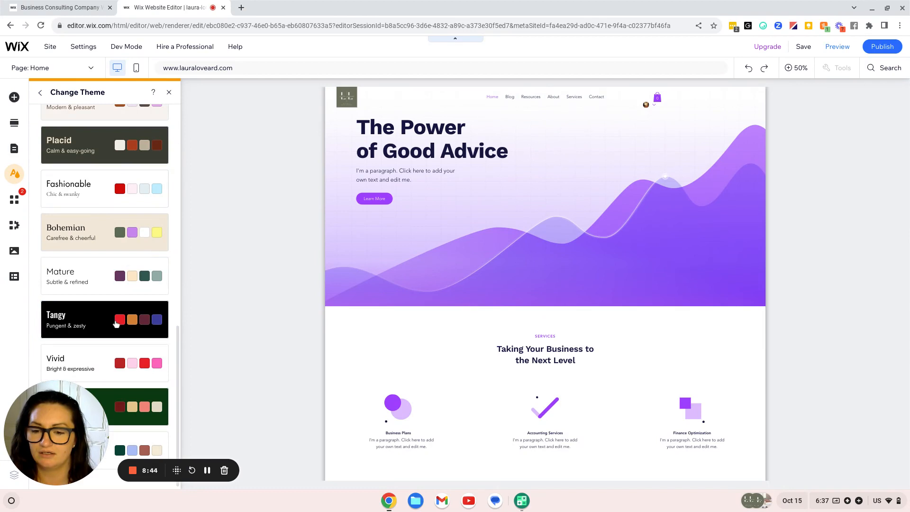
{"action": "scroll", "coordinate": [131, 342], "scroll_direction": "up", "scroll_amount": 2}
{"action": "scroll", "coordinate": [131, 341], "scroll_direction": "up", "scroll_amount": 5}
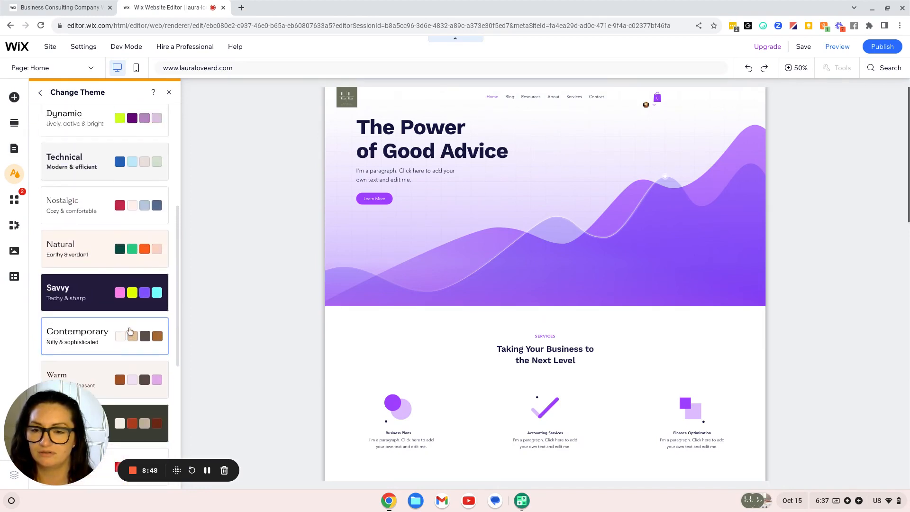
{"action": "scroll", "coordinate": [130, 331], "scroll_direction": "up", "scroll_amount": 5}
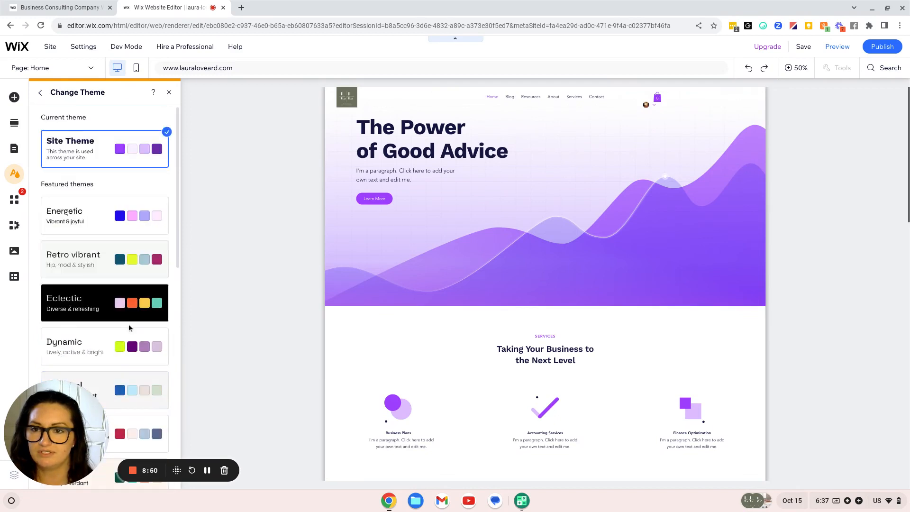
{"action": "scroll", "coordinate": [130, 327], "scroll_direction": "down", "scroll_amount": 10}
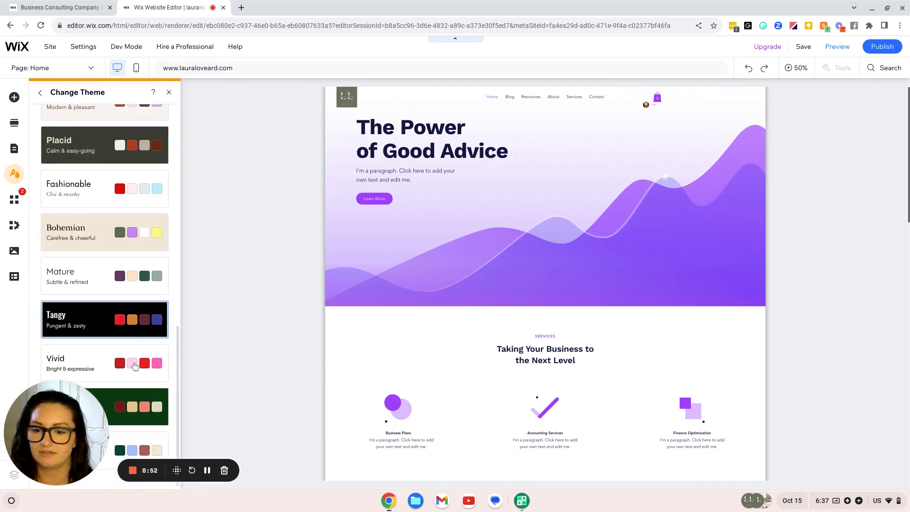
{"action": "left_click", "coordinate": [140, 452]}
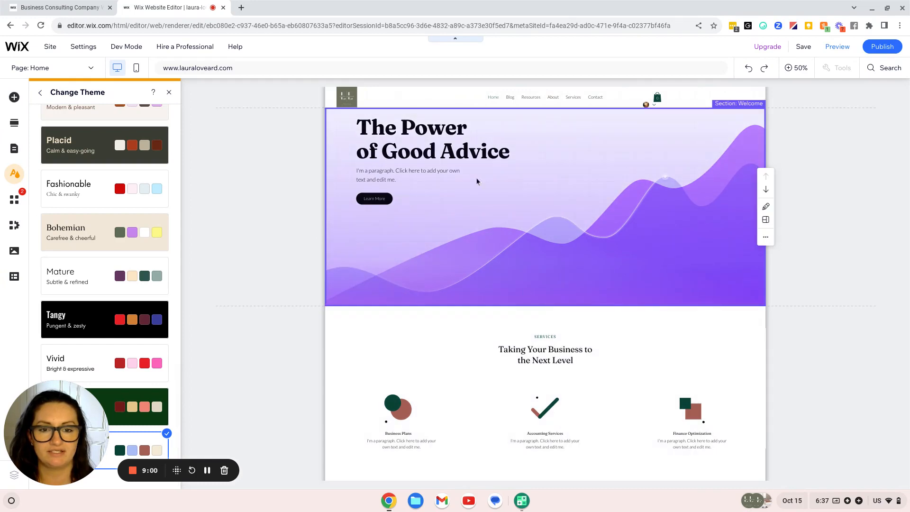
{"action": "left_click", "coordinate": [147, 418]}
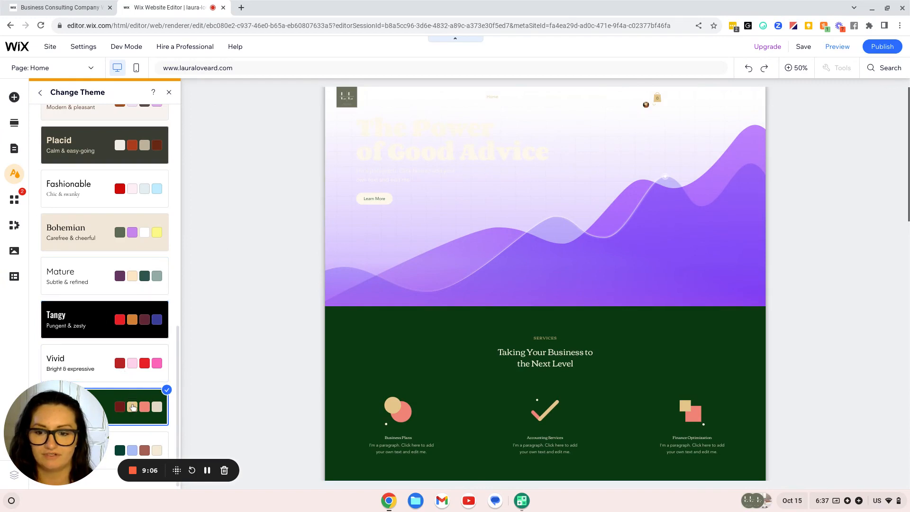
{"action": "left_click", "coordinate": [140, 447]}
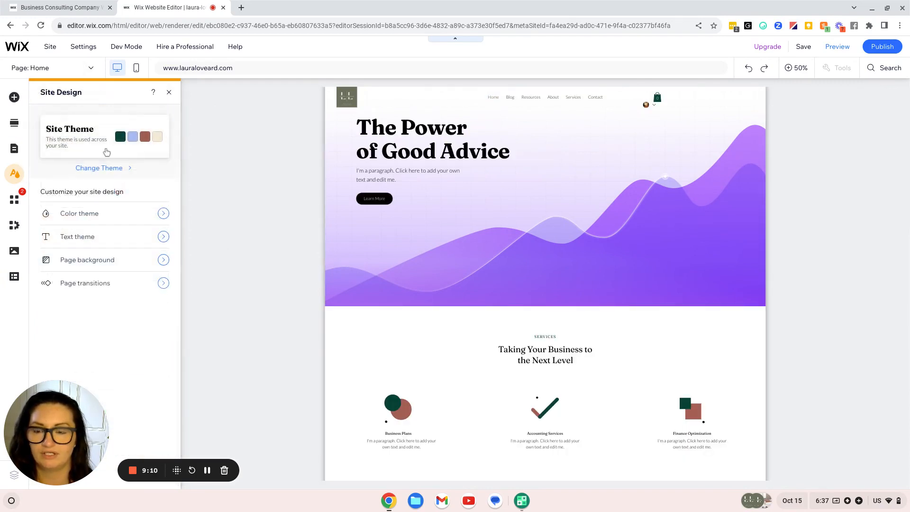
{"action": "left_click", "coordinate": [87, 217]}
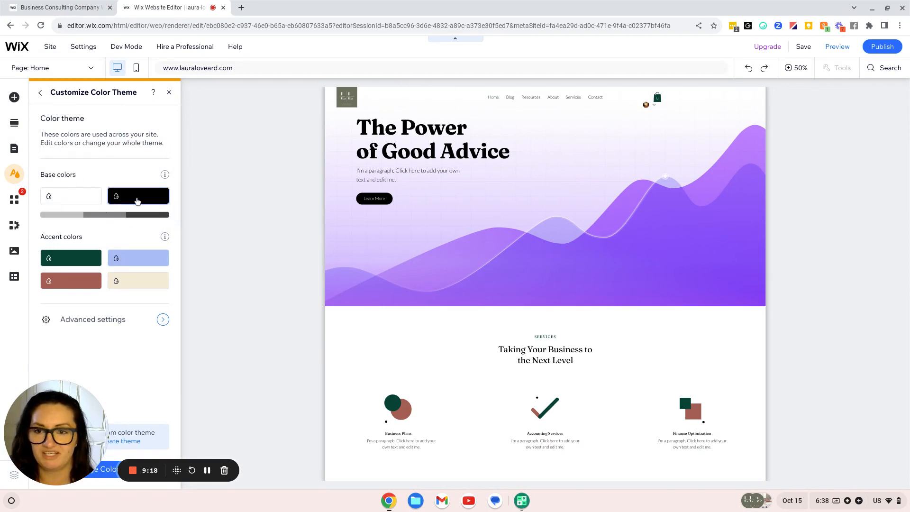
{"action": "left_click", "coordinate": [92, 319]}
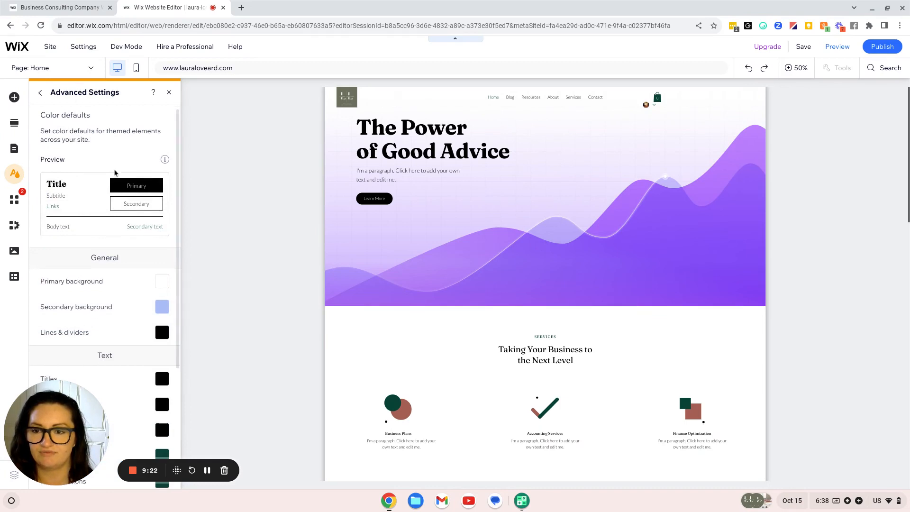
{"action": "scroll", "coordinate": [109, 231], "scroll_direction": "down", "scroll_amount": 5}
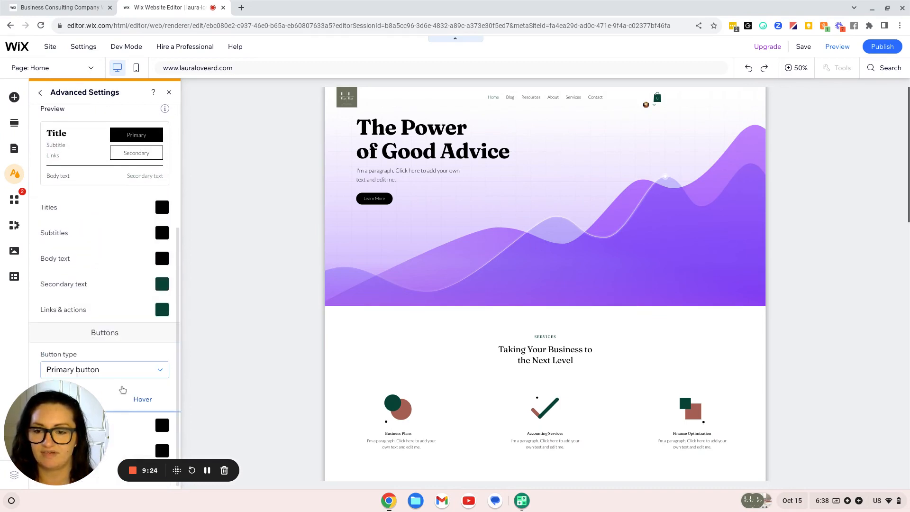
{"action": "scroll", "coordinate": [135, 360], "scroll_direction": "up", "scroll_amount": 5}
{"action": "scroll", "coordinate": [117, 266], "scroll_direction": "down", "scroll_amount": 4}
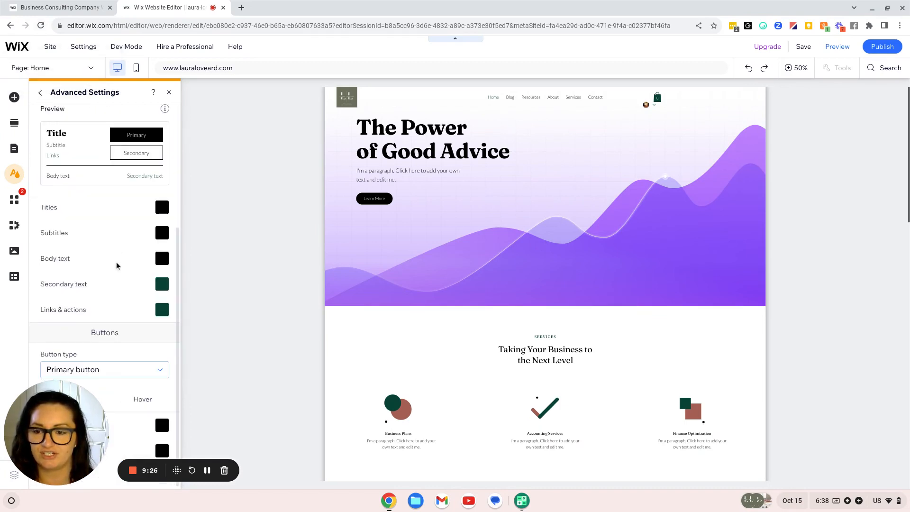
{"action": "scroll", "coordinate": [136, 258], "scroll_direction": "up", "scroll_amount": 1}
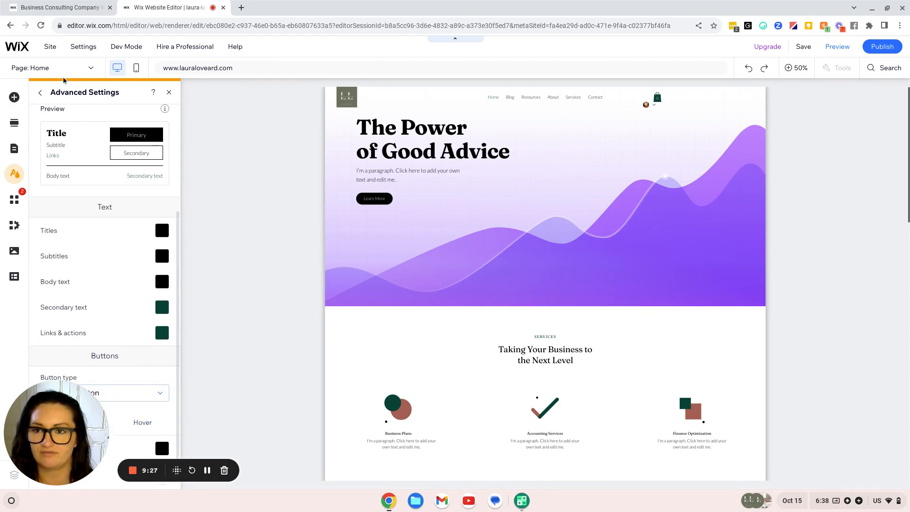
{"action": "left_click", "coordinate": [41, 93]}
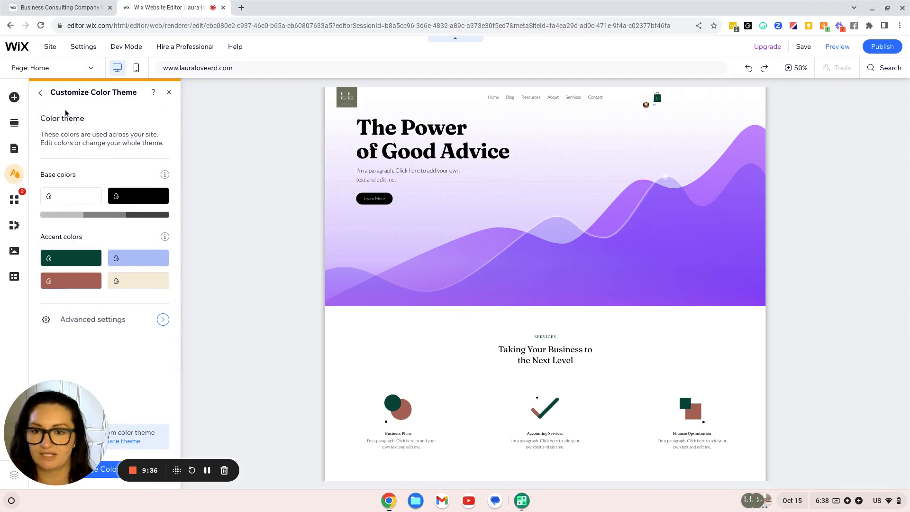
{"action": "left_click", "coordinate": [37, 92]}
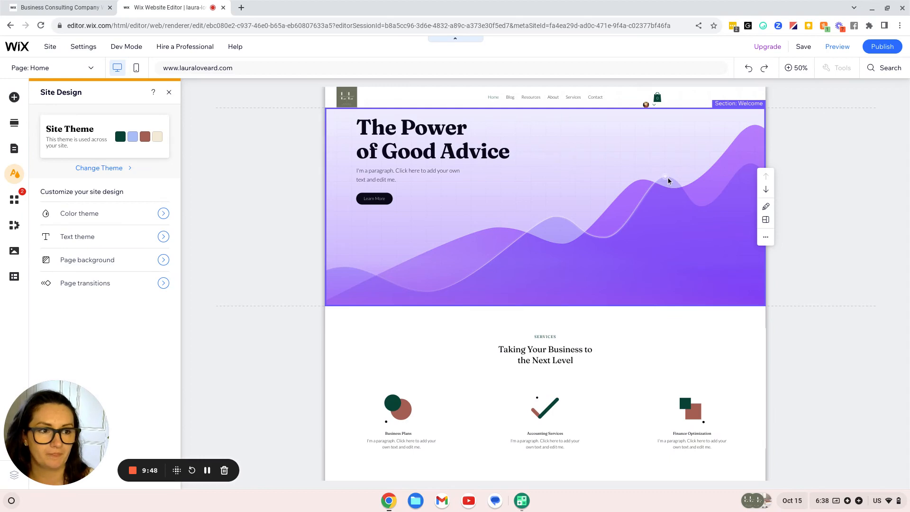
Open the hero strip's background options and bring up the video library instead of images
{"action": "left_click", "coordinate": [766, 208]}
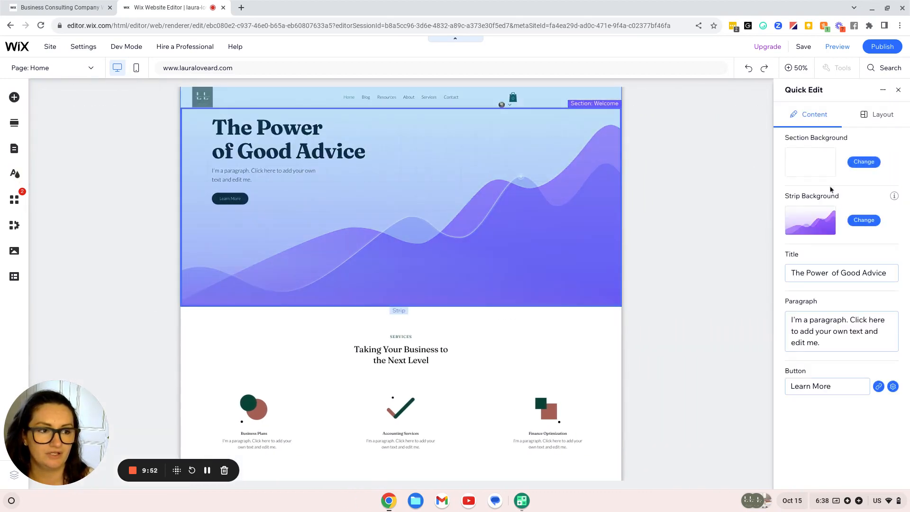
{"action": "left_click", "coordinate": [868, 224]}
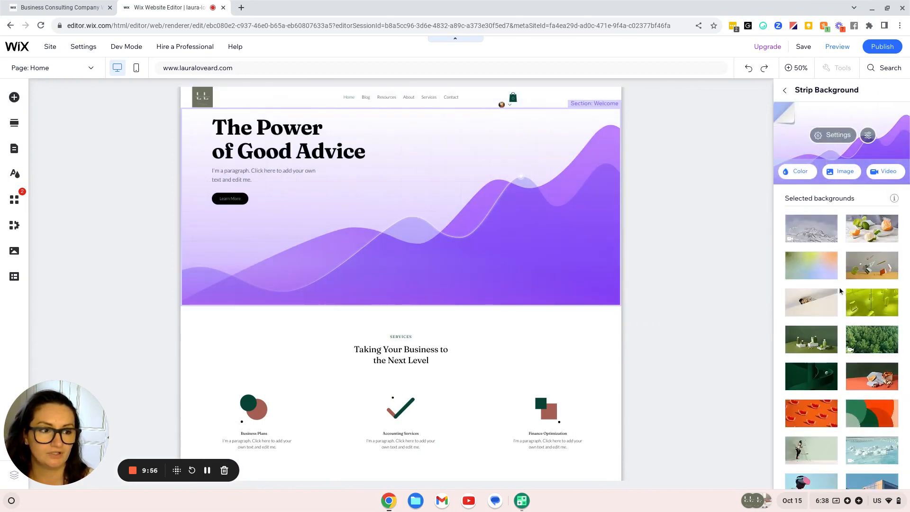
{"action": "scroll", "coordinate": [879, 320], "scroll_direction": "down", "scroll_amount": 3}
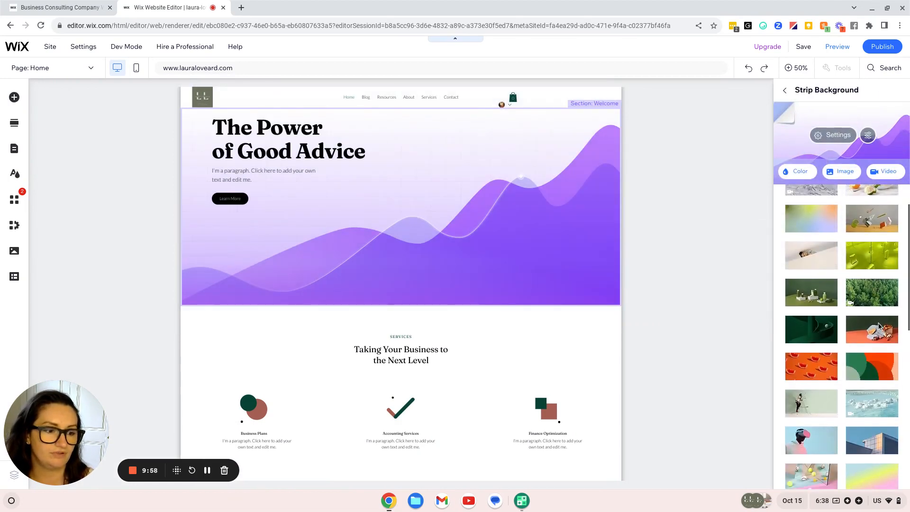
{"action": "scroll", "coordinate": [878, 327], "scroll_direction": "down", "scroll_amount": 5}
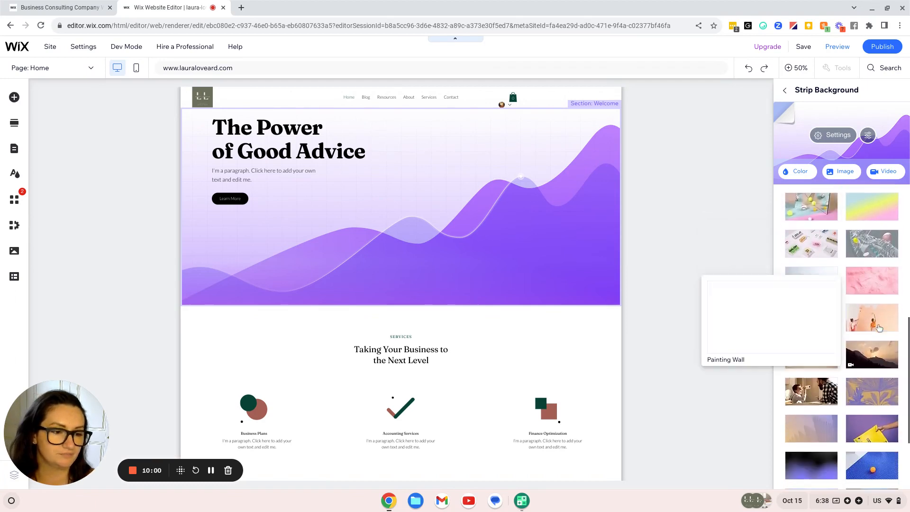
{"action": "scroll", "coordinate": [878, 327], "scroll_direction": "up", "scroll_amount": 8}
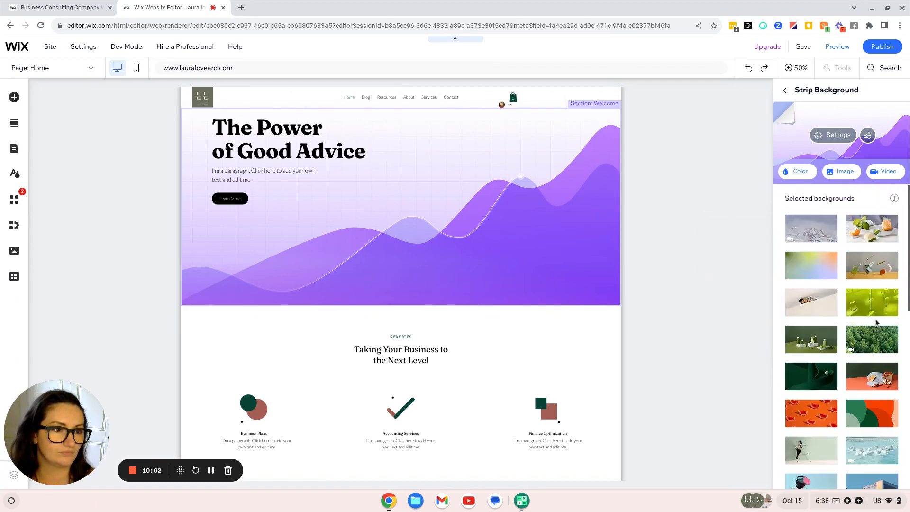
{"action": "left_click", "coordinate": [835, 174]}
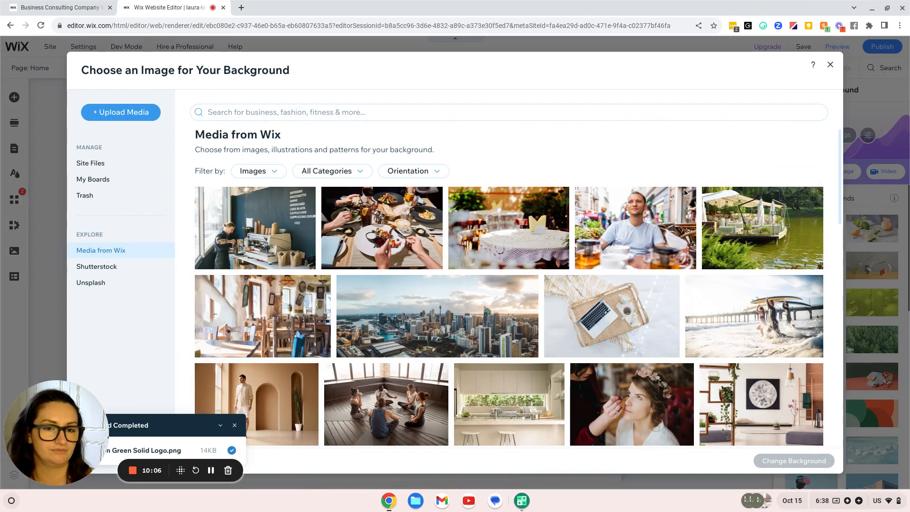
{"action": "left_click", "coordinate": [835, 67]}
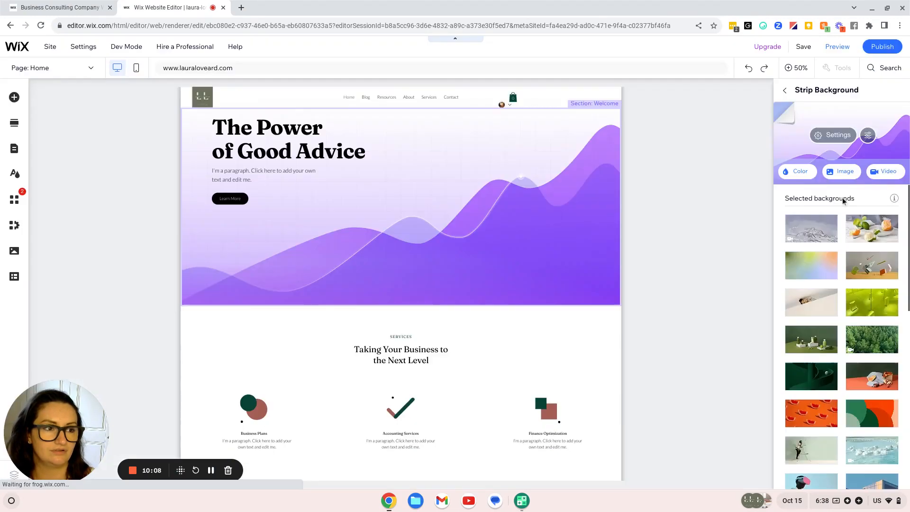
{"action": "left_click", "coordinate": [884, 171]}
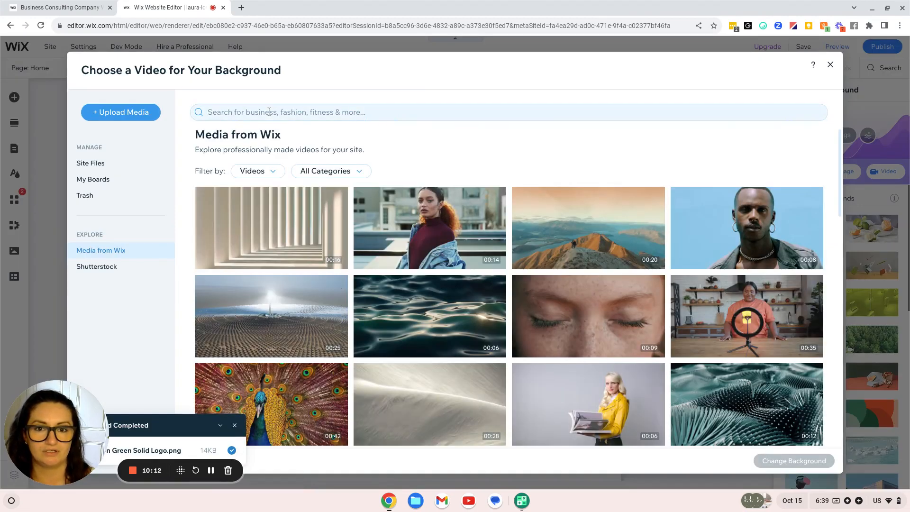
Filter stock videos to Business and set the Workspace laptop-and-coffee clip as the hero background
{"action": "left_click", "coordinate": [345, 172]}
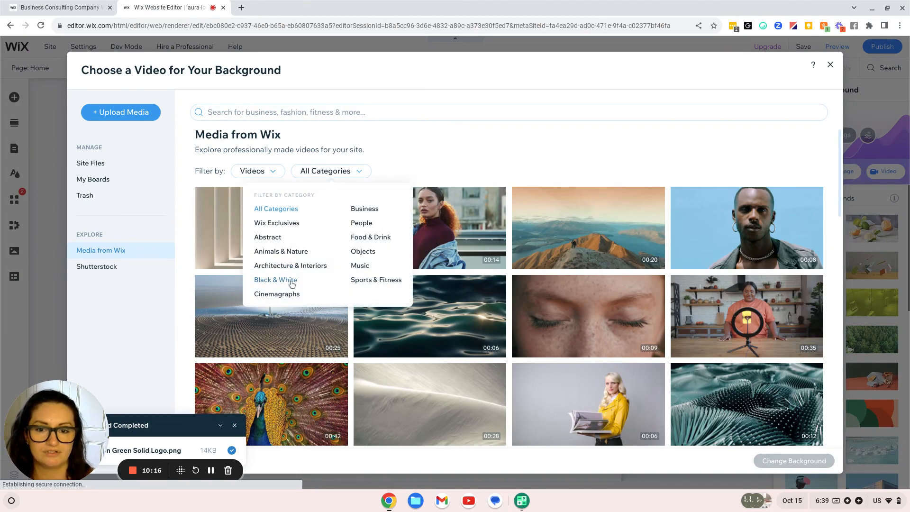
{"action": "left_click", "coordinate": [365, 212]}
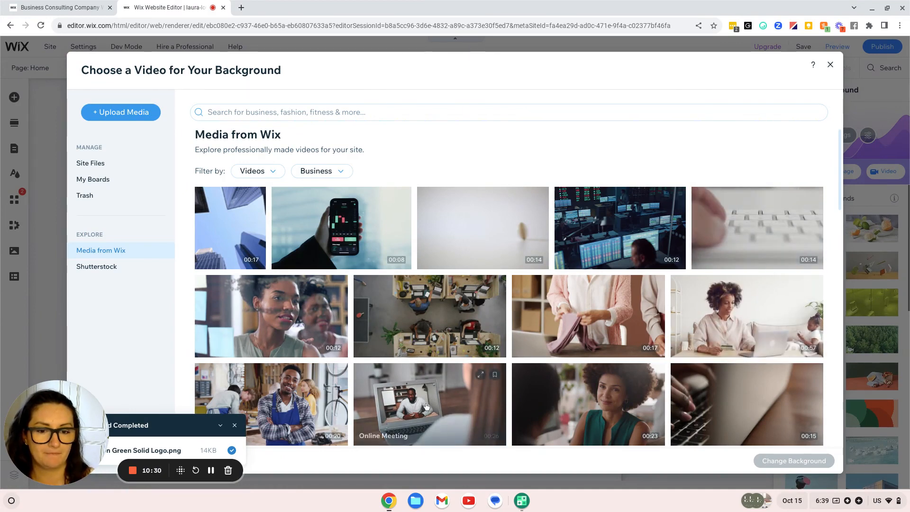
{"action": "scroll", "coordinate": [450, 379], "scroll_direction": "down", "scroll_amount": 5}
{"action": "scroll", "coordinate": [426, 406], "scroll_direction": "up", "scroll_amount": 1}
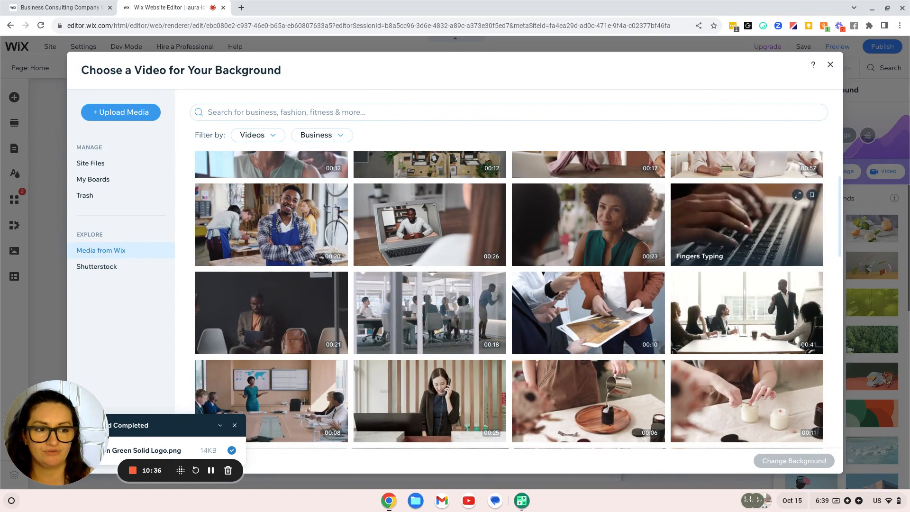
{"action": "mouse_move", "coordinate": [776, 332]}
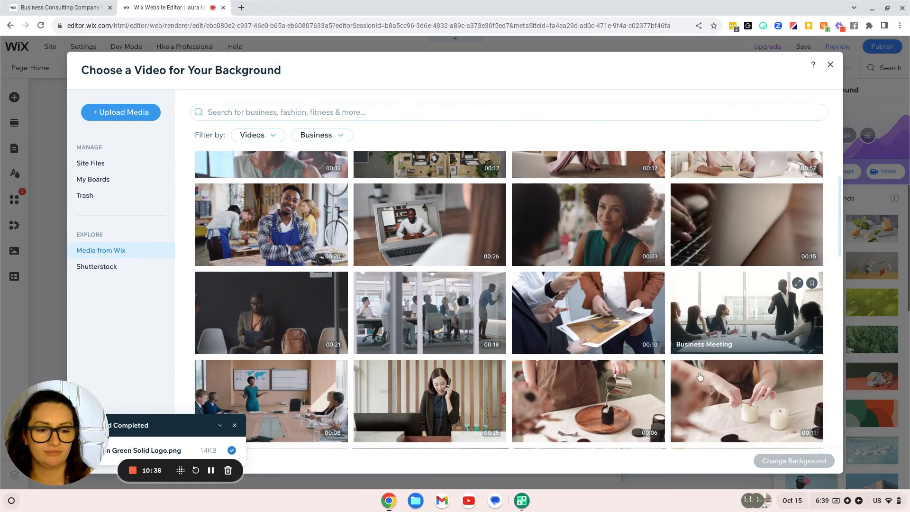
{"action": "scroll", "coordinate": [488, 420], "scroll_direction": "down", "scroll_amount": 4}
{"action": "mouse_move", "coordinate": [616, 397]}
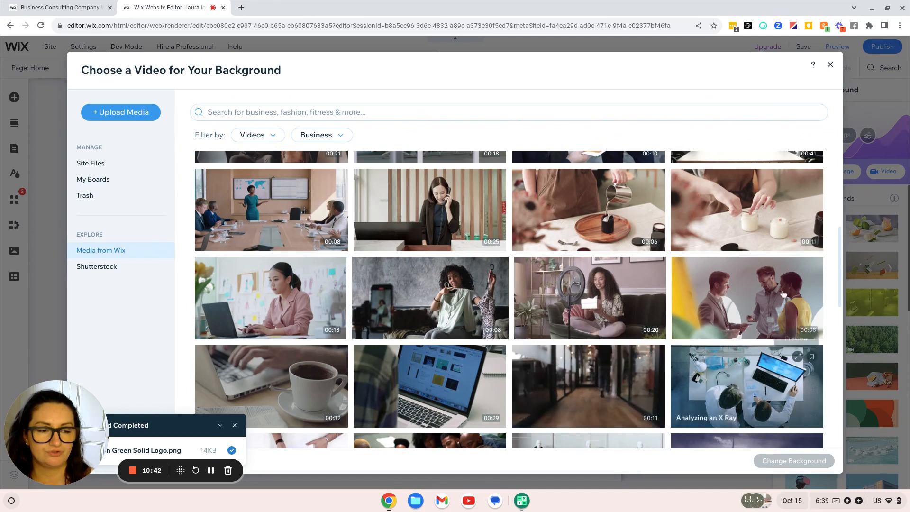
{"action": "mouse_move", "coordinate": [753, 201]}
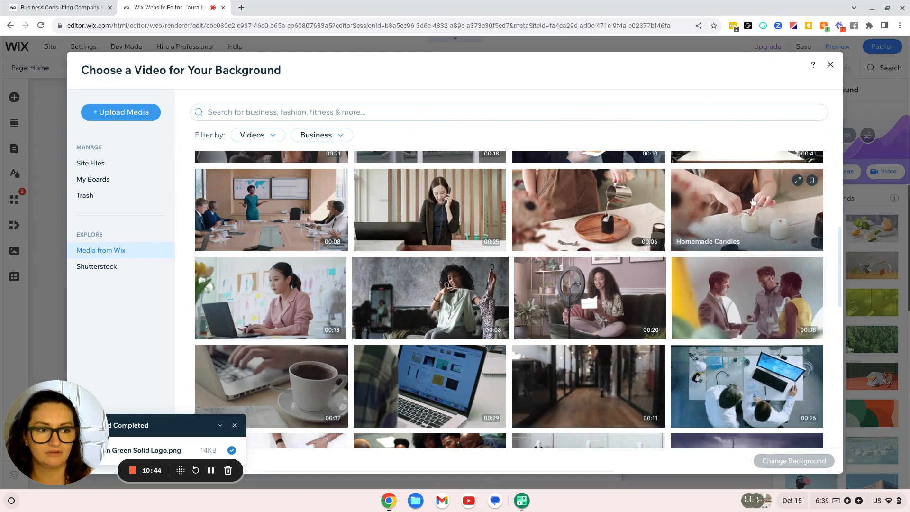
{"action": "scroll", "coordinate": [573, 311], "scroll_direction": "down", "scroll_amount": 3}
{"action": "scroll", "coordinate": [574, 310], "scroll_direction": "down", "scroll_amount": 5}
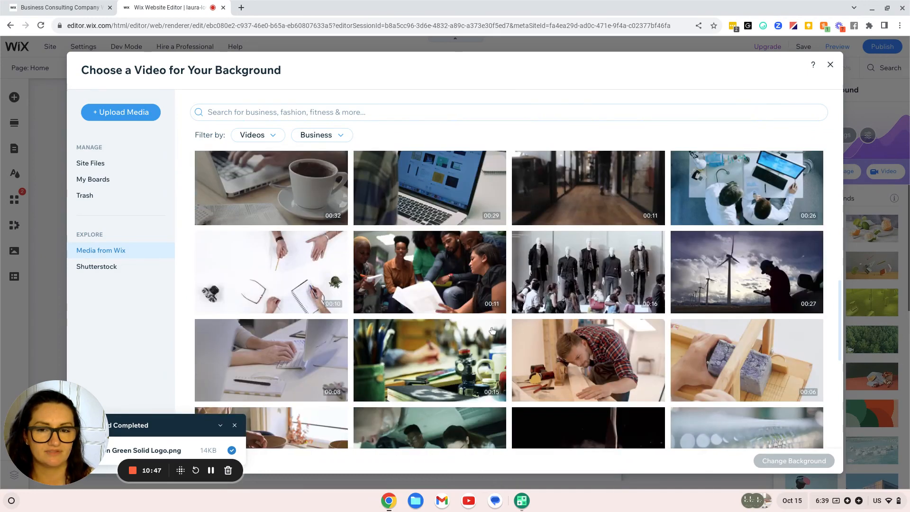
{"action": "scroll", "coordinate": [243, 204], "scroll_direction": "up", "scroll_amount": 2}
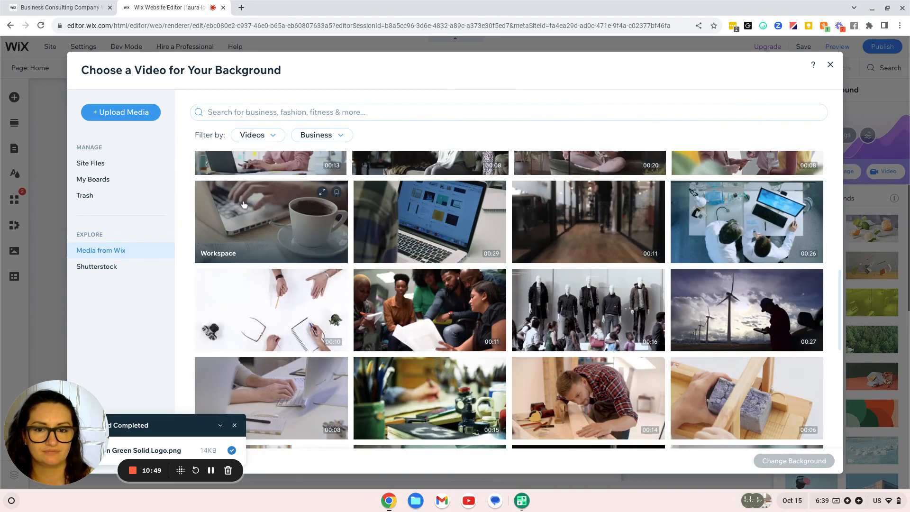
{"action": "left_click", "coordinate": [253, 236]}
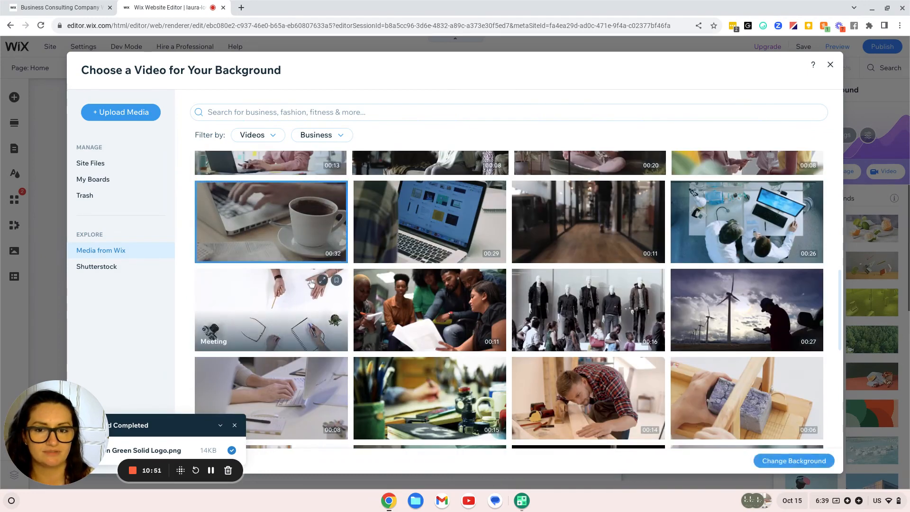
{"action": "left_click", "coordinate": [812, 460]}
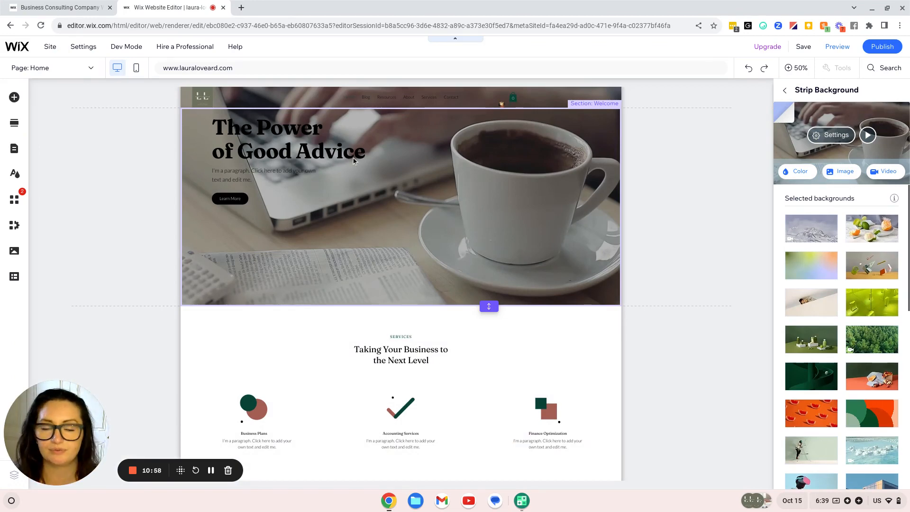
Retype the hero heading as 'The Power of Business Tools & Know-how'
{"action": "left_click", "coordinate": [299, 136]}
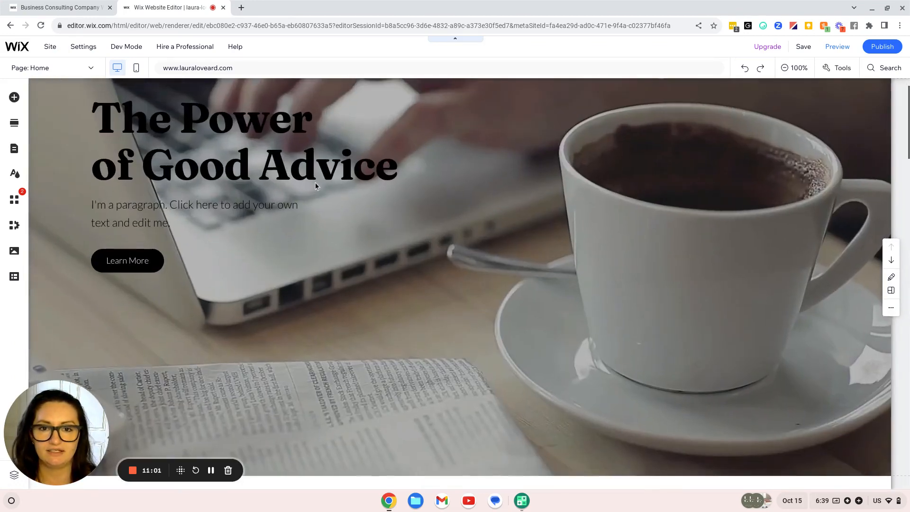
{"action": "left_click", "coordinate": [204, 129]}
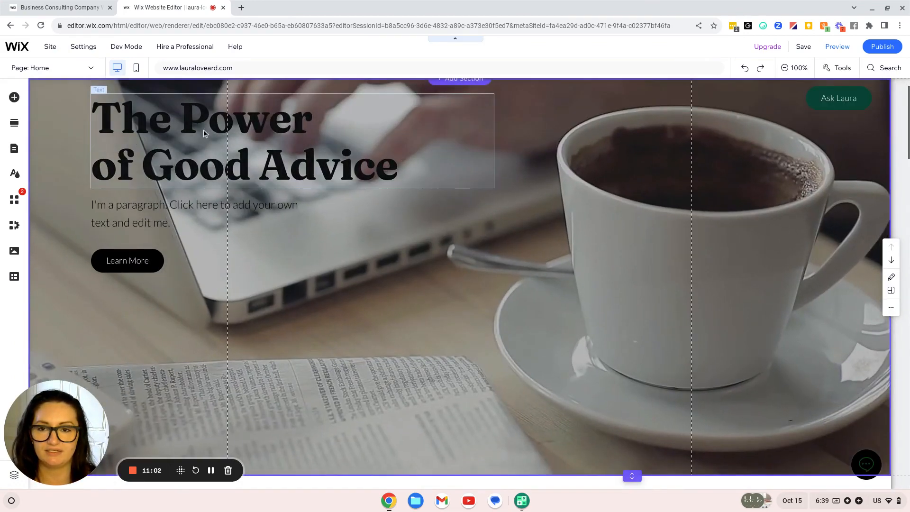
{"action": "double_click", "coordinate": [145, 120]}
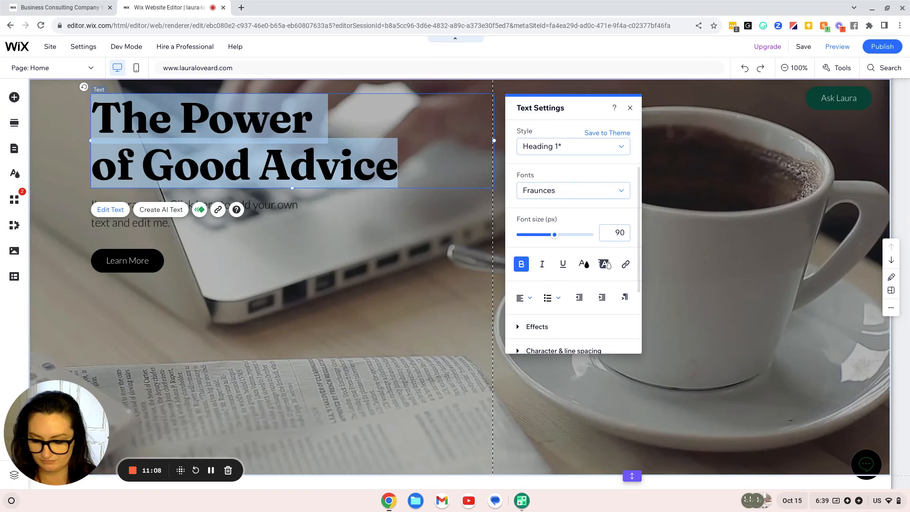
{"action": "type", "text": "The "}
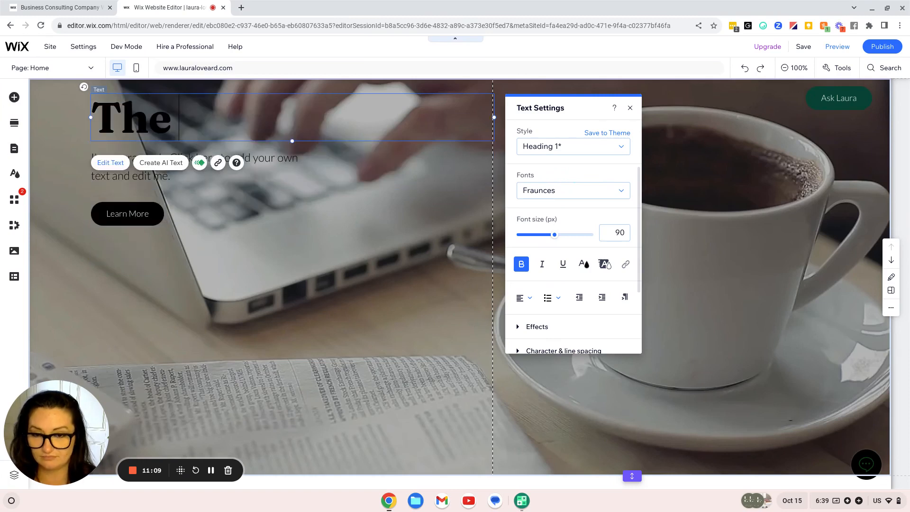
{"action": "type", "text": "Power of"}
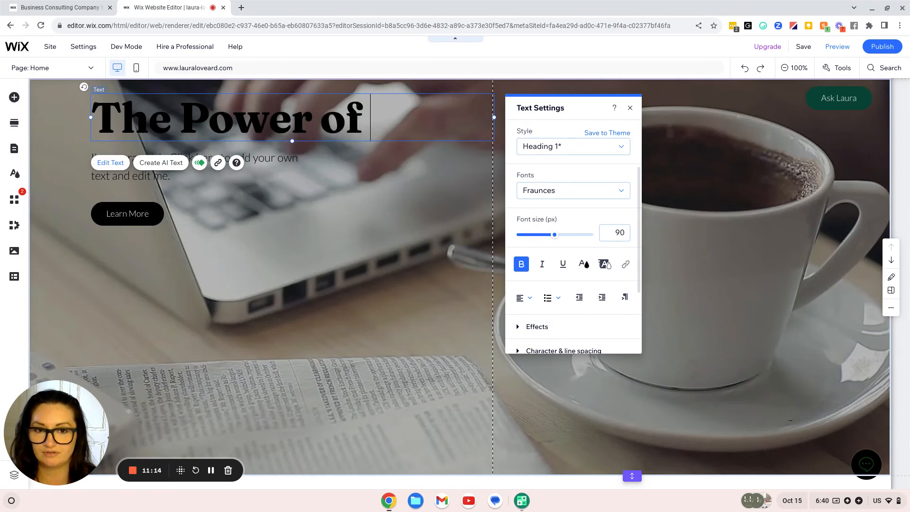
{"action": "type", "text": " Business Too"}
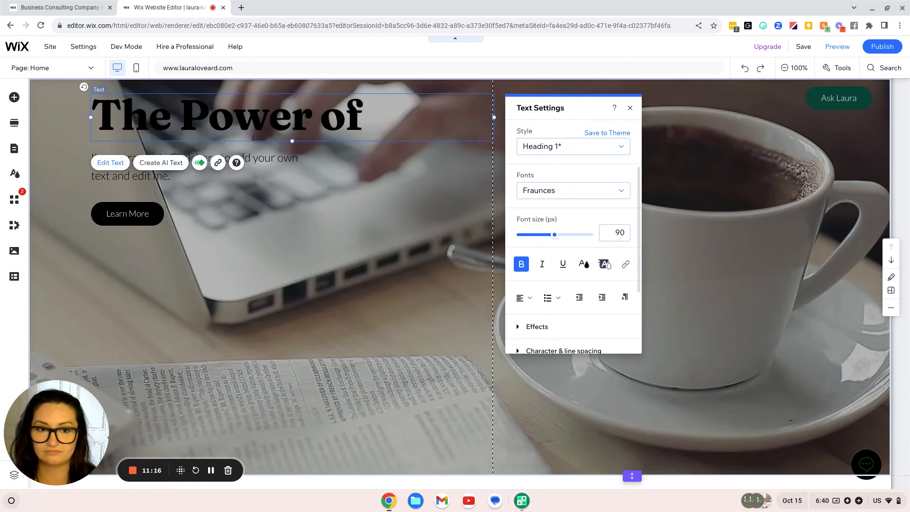
{"action": "type", "text": "ls"}
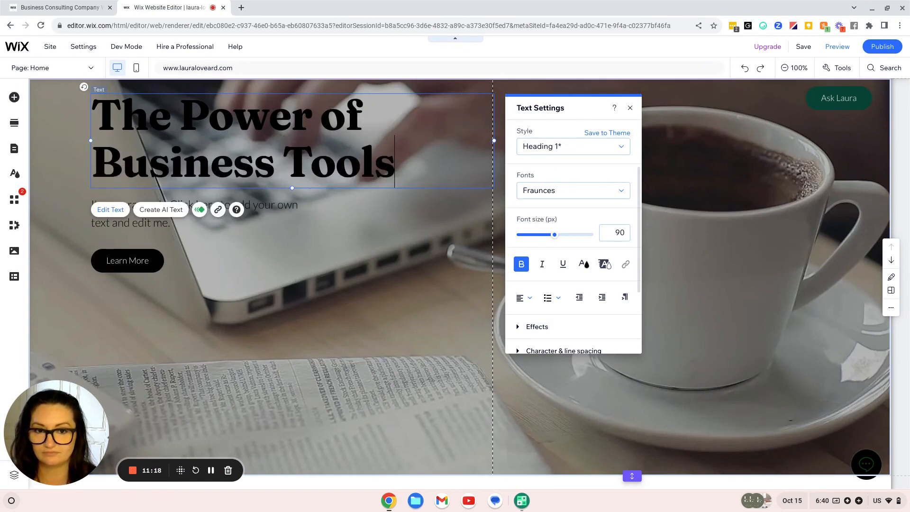
{"action": "type", "text": " & KNow"}
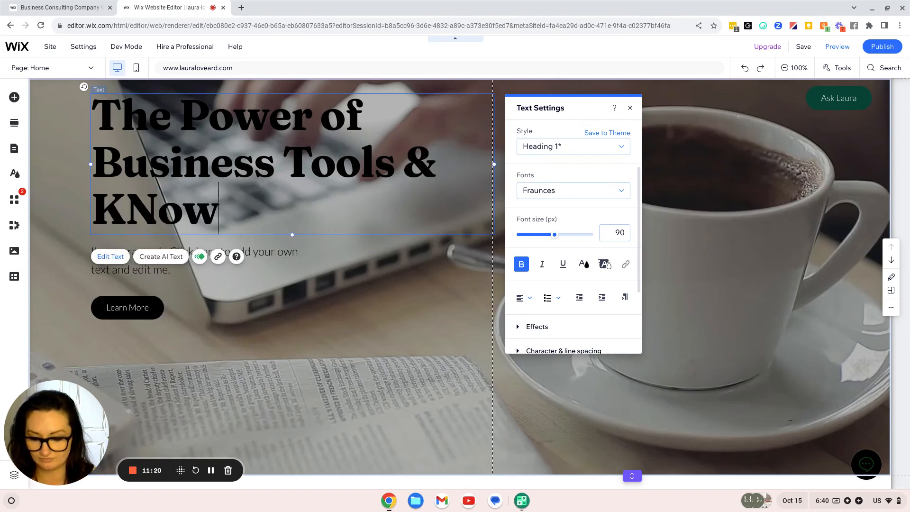
{"action": "type", "text": "-h"}
{"action": "key", "text": "BackSpace"}
{"action": "key", "text": "BackSpace"}
{"action": "key", "text": "BackSpace"}
{"action": "key", "text": "BackSpace"}
{"action": "key", "text": "BackSpace"}
{"action": "key", "text": "BackSpace"}
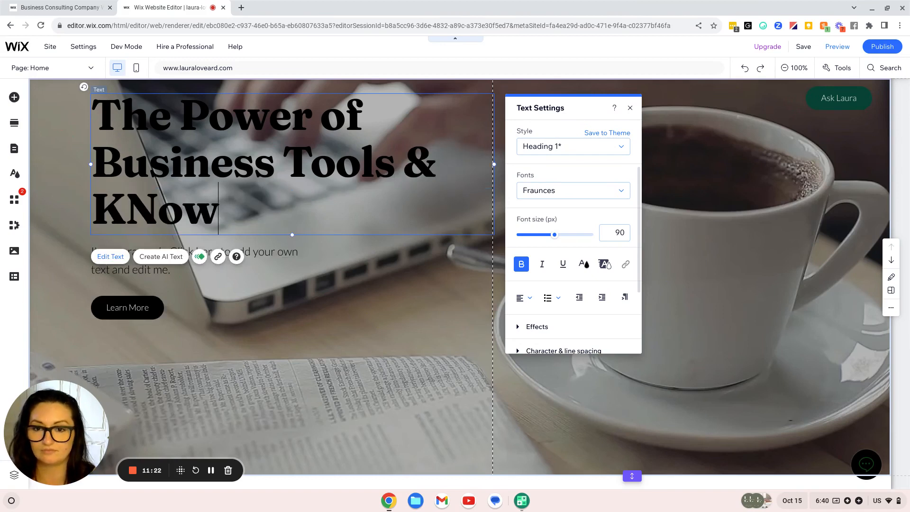
{"action": "type", "text": "Kh"}
{"action": "key", "text": "BackSpace"}
{"action": "type", "text": "n"}
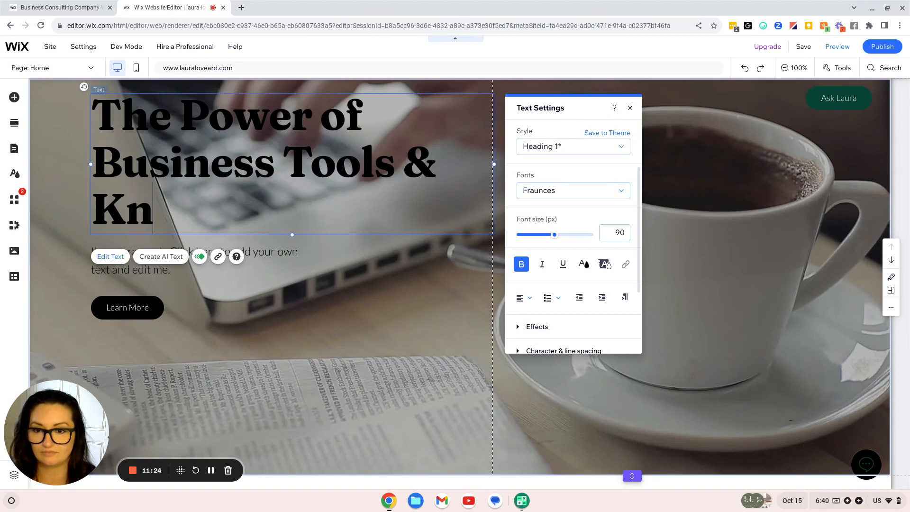
{"action": "type", "text": "ow-"}
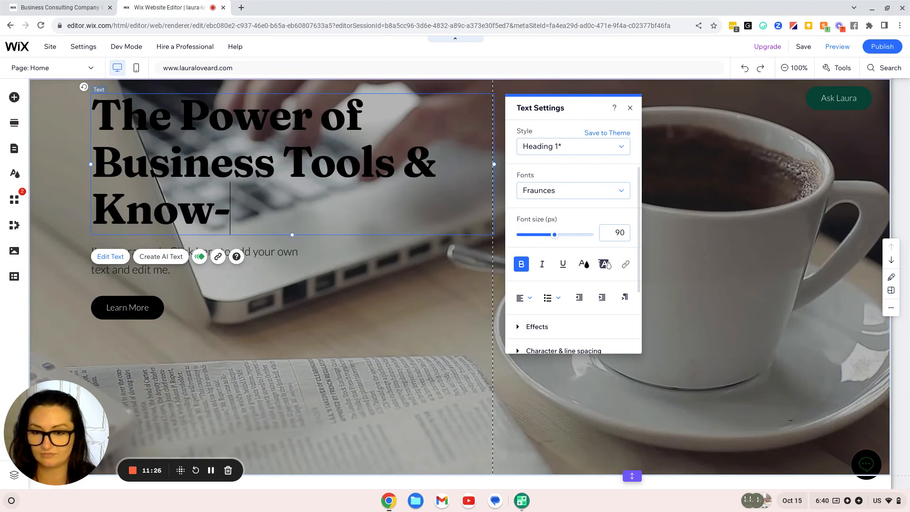
{"action": "type", "text": "how"}
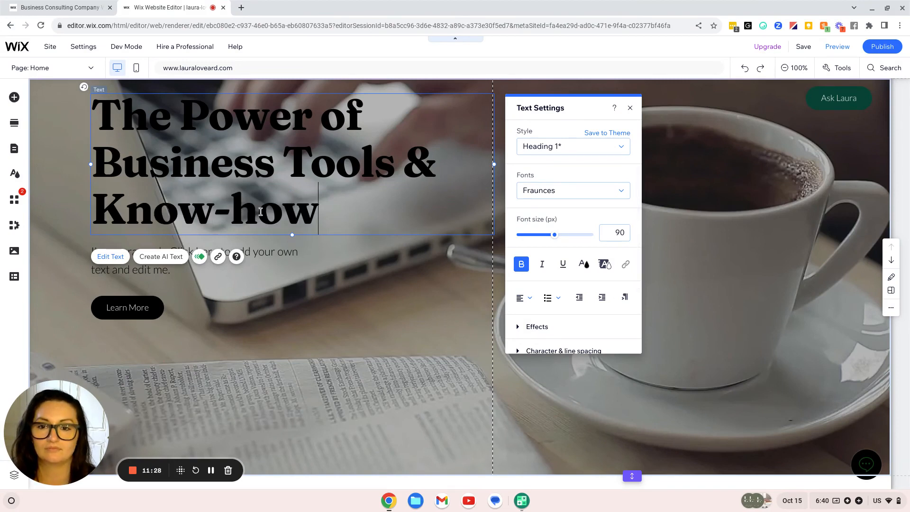
Lowercase the capitals in Power, Business and Tools, and remove the K of Know-how
{"action": "left_click", "coordinate": [208, 119]}
{"action": "key", "text": "BackSpace"}
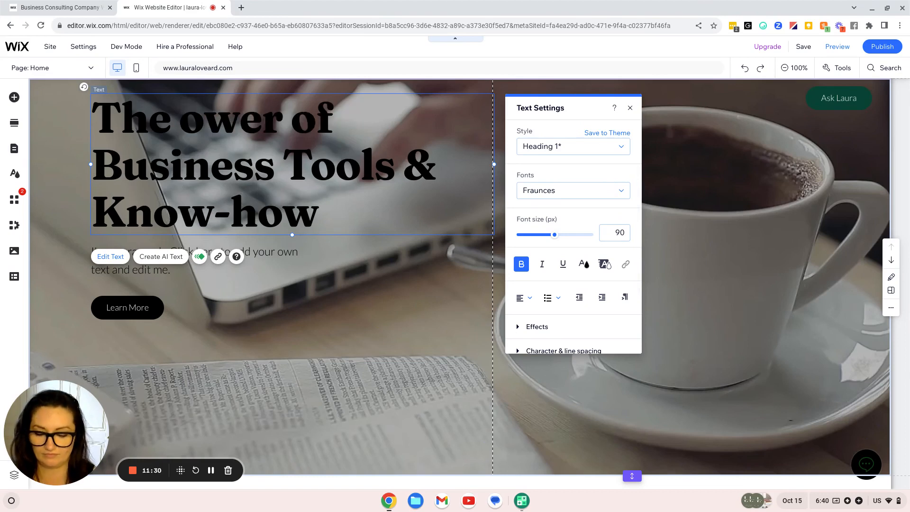
{"action": "type", "text": "p"}
{"action": "left_click", "coordinate": [120, 173]}
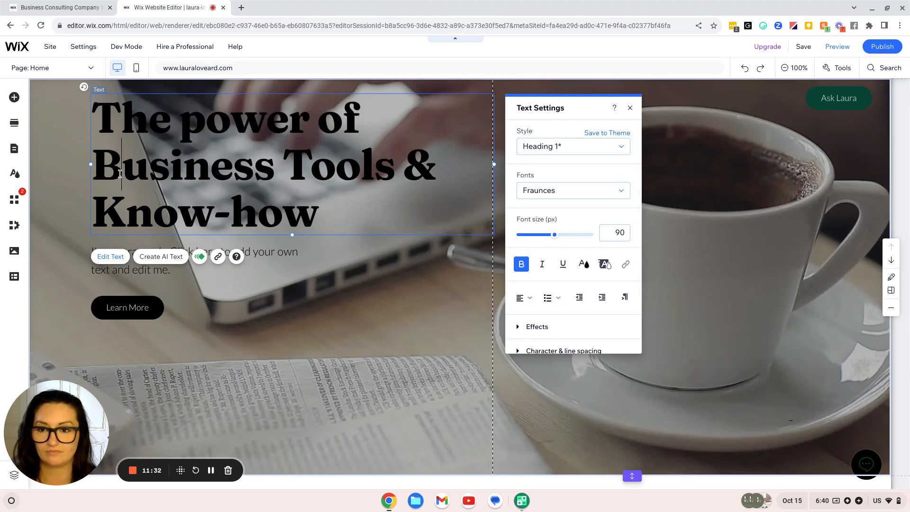
{"action": "key", "text": "BackSpace"}
{"action": "type", "text": "b"}
{"action": "key", "text": "Right"}
{"action": "key", "text": "Right"}
{"action": "key", "text": "Right"}
{"action": "key", "text": "Right"}
{"action": "key", "text": "Right"}
{"action": "key", "text": "Right"}
{"action": "key", "text": "Right"}
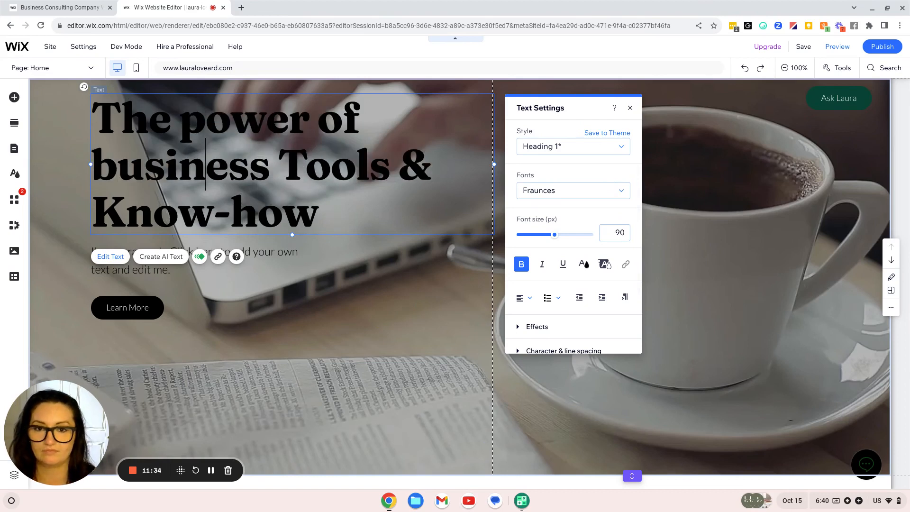
{"action": "key", "text": "Right"}
{"action": "key", "text": "Right"}
{"action": "key", "text": "BackSpace"}
{"action": "type", "text": "t"}
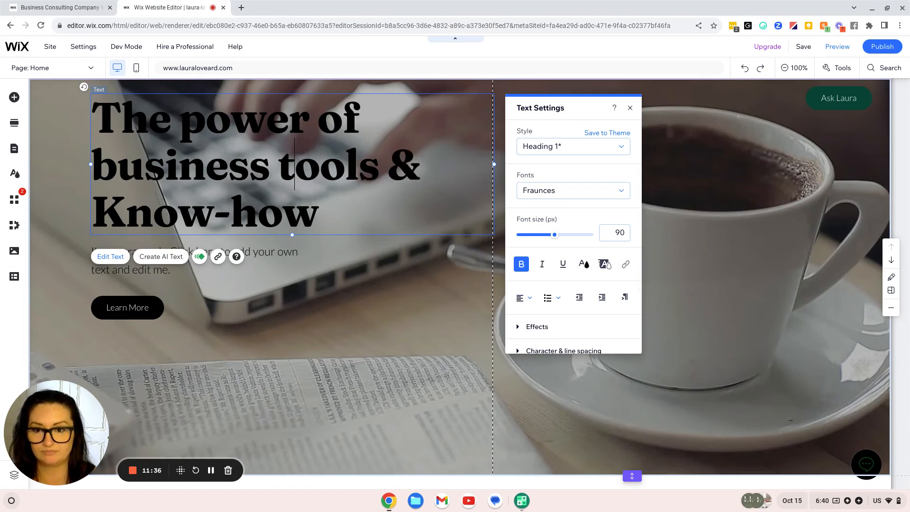
{"action": "left_click", "coordinate": [118, 214]}
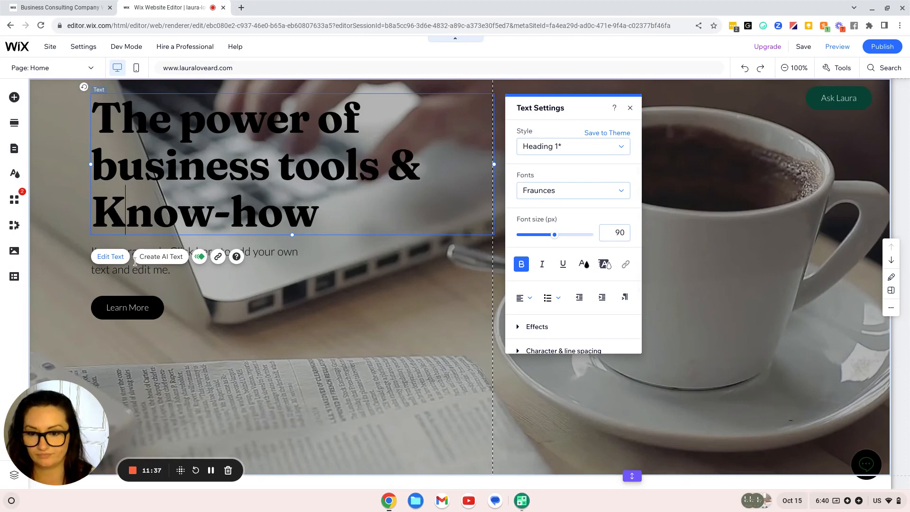
{"action": "key", "text": "BackSpace"}
Finish the lowercase 'know-how' and change the heading font from Fraunces to Heebo Medium
{"action": "type", "text": "k"}
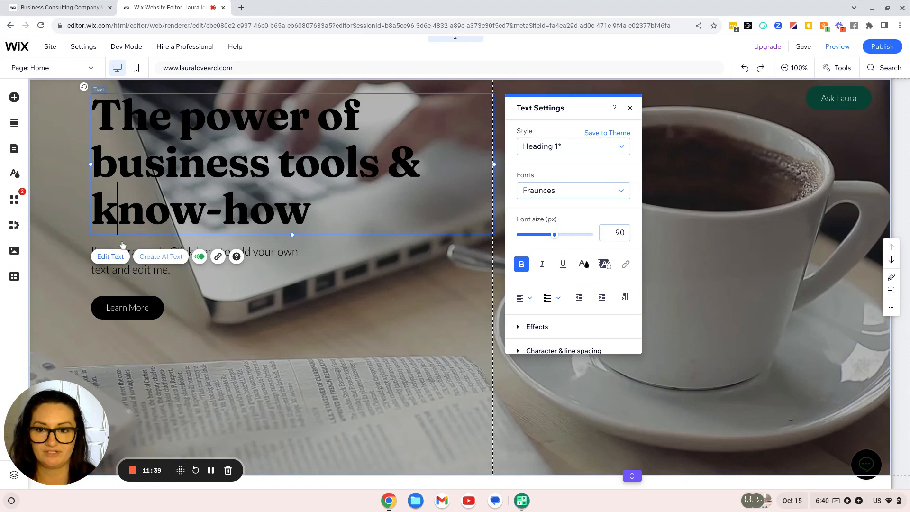
{"action": "triple_click", "coordinate": [226, 207]}
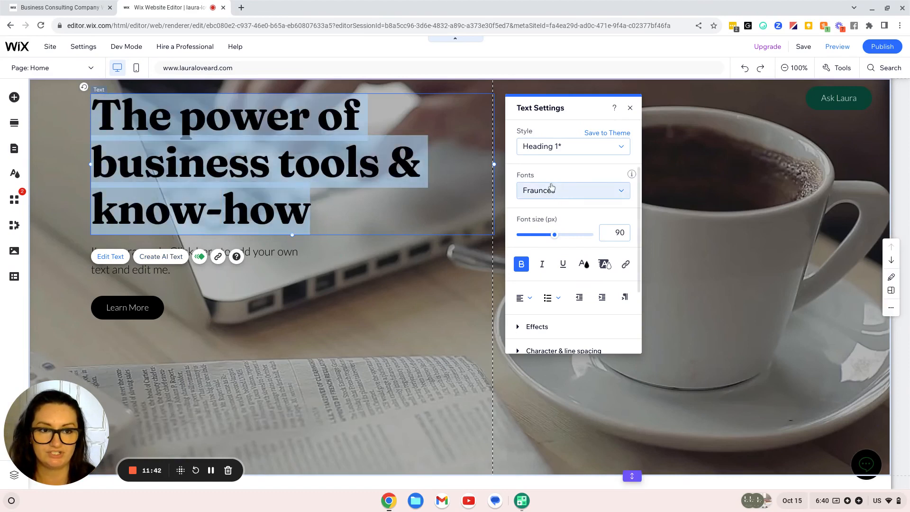
{"action": "left_click", "coordinate": [575, 191]}
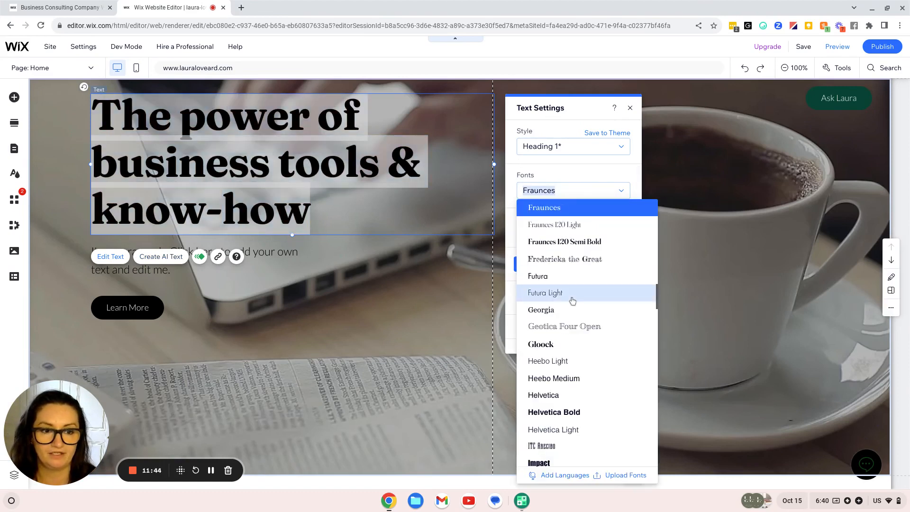
{"action": "left_click", "coordinate": [571, 377]}
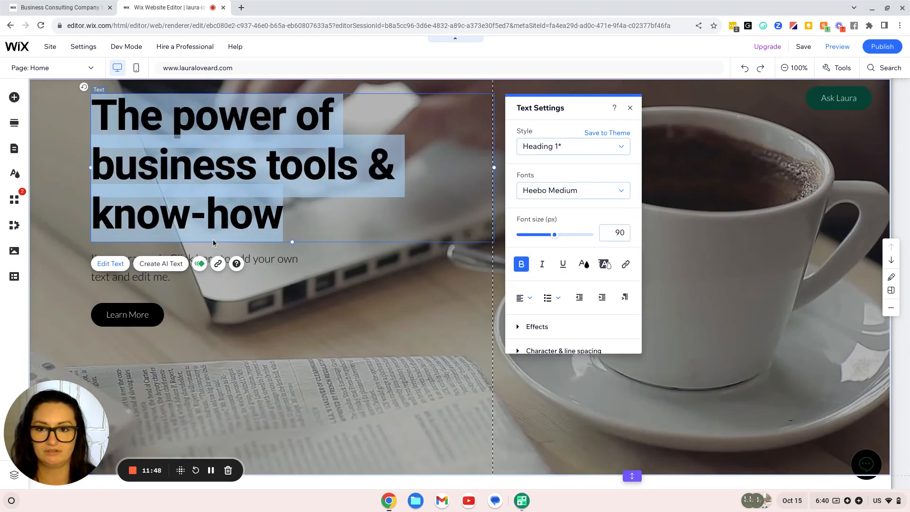
{"action": "left_click", "coordinate": [288, 268]}
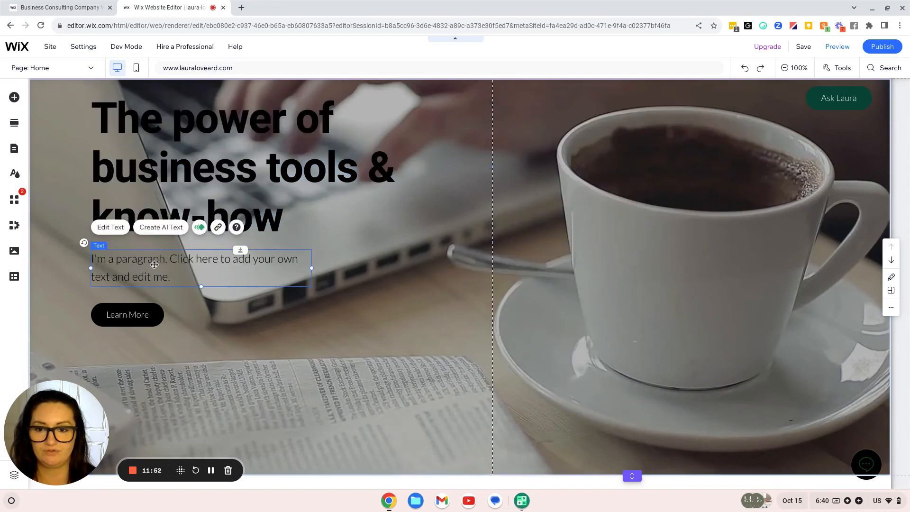
Replace the placeholder paragraph with 'Get the tools, tips & knowledge to fast-track your business success.'
{"action": "double_click", "coordinate": [129, 264]}
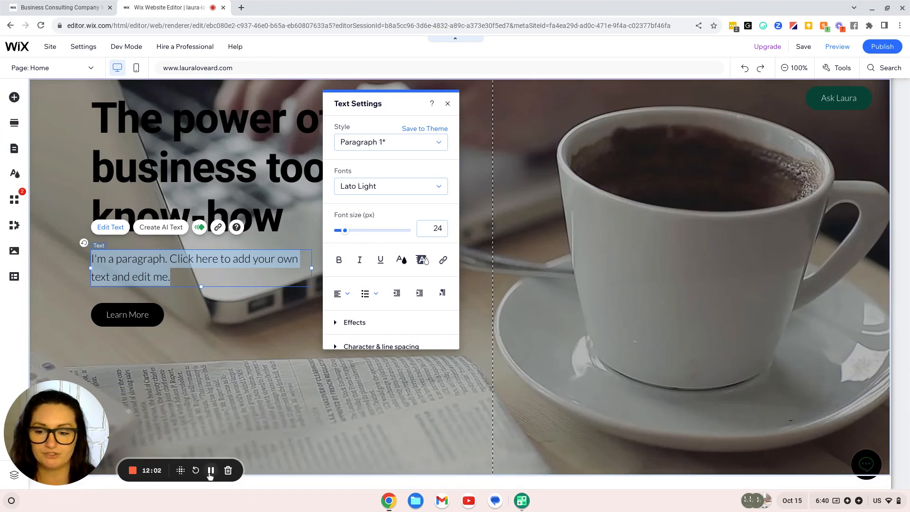
{"action": "left_click", "coordinate": [211, 470]}
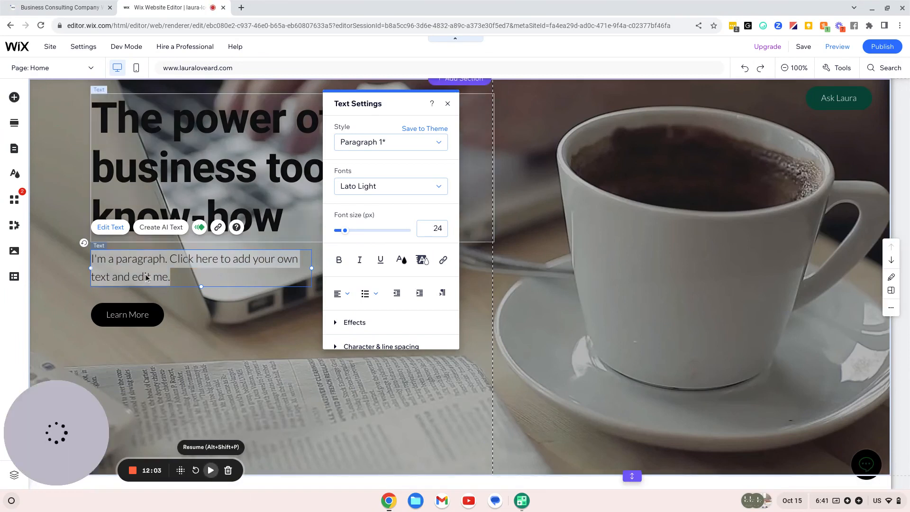
{"action": "key", "text": "alt+shift+p"}
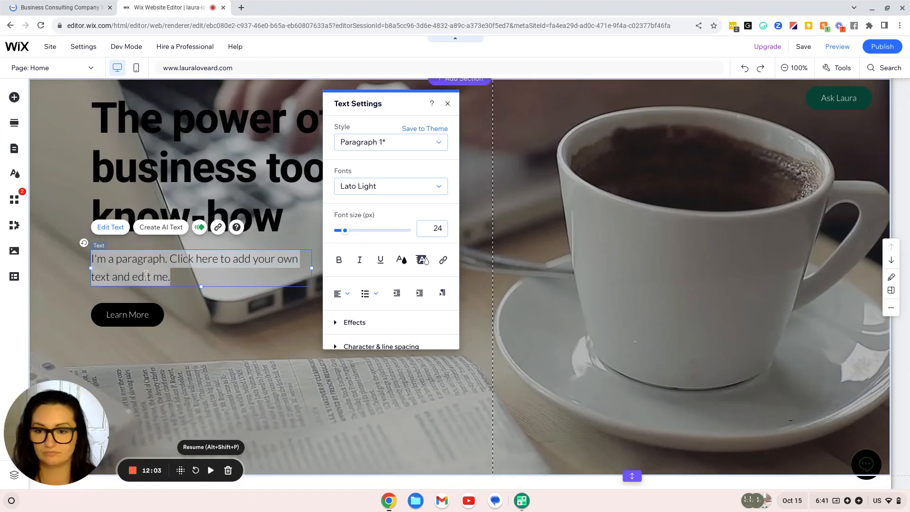
{"action": "double_click", "coordinate": [145, 276]}
{"action": "triple_click", "coordinate": [146, 275]}
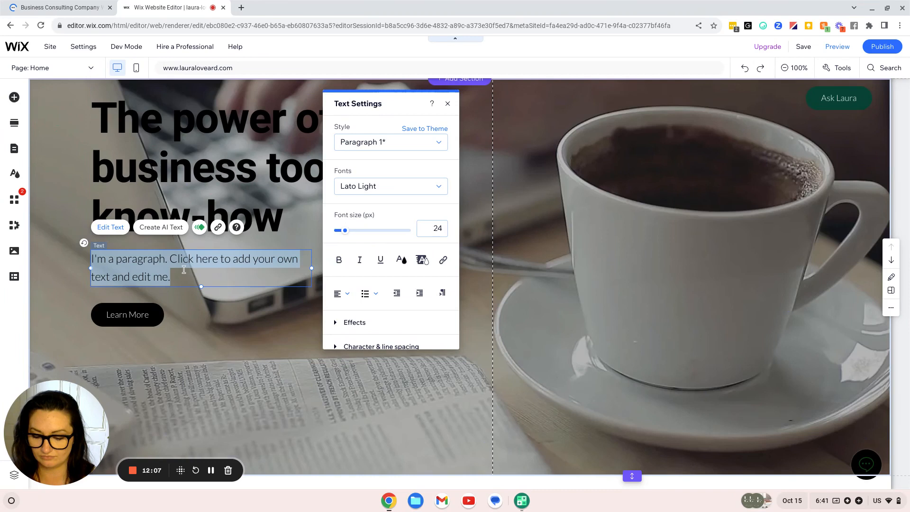
{"action": "type", "text": "Get the"}
{"action": "key", "text": "ctrl+a"}
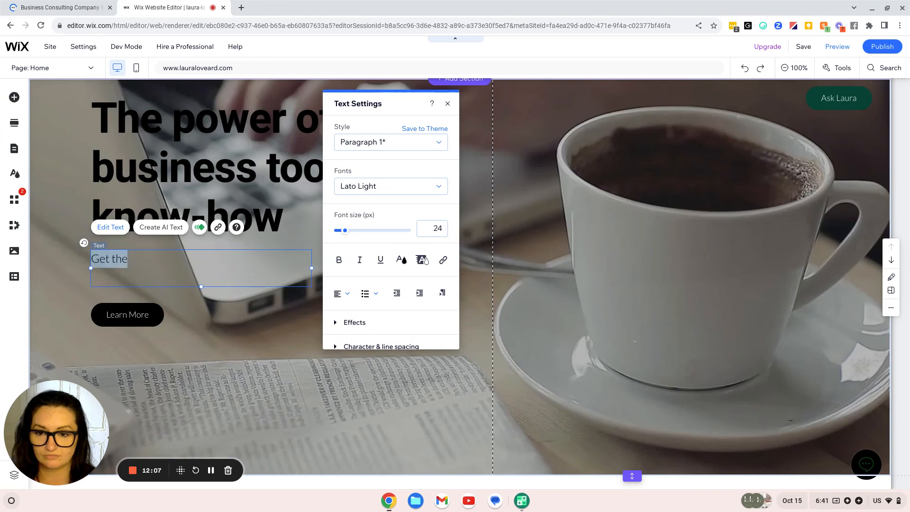
{"action": "key", "text": "BackSpace"}
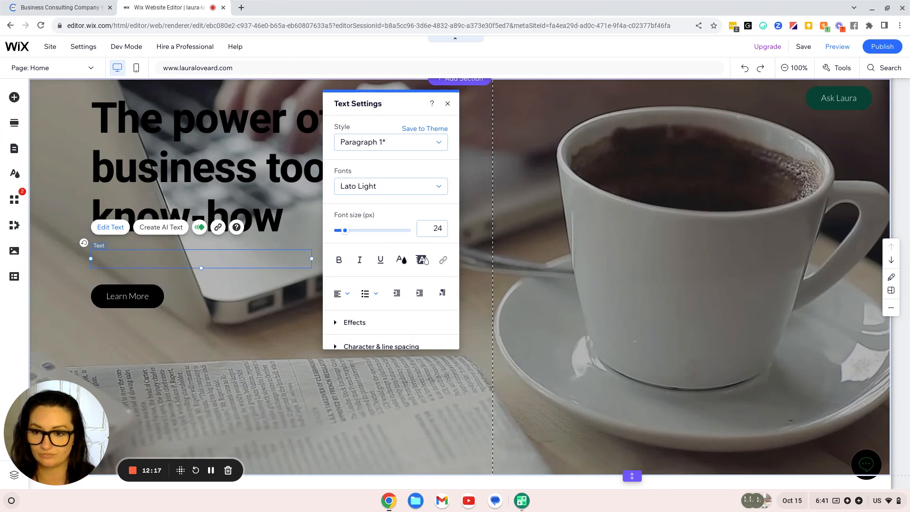
{"action": "type", "text": "Get the t"}
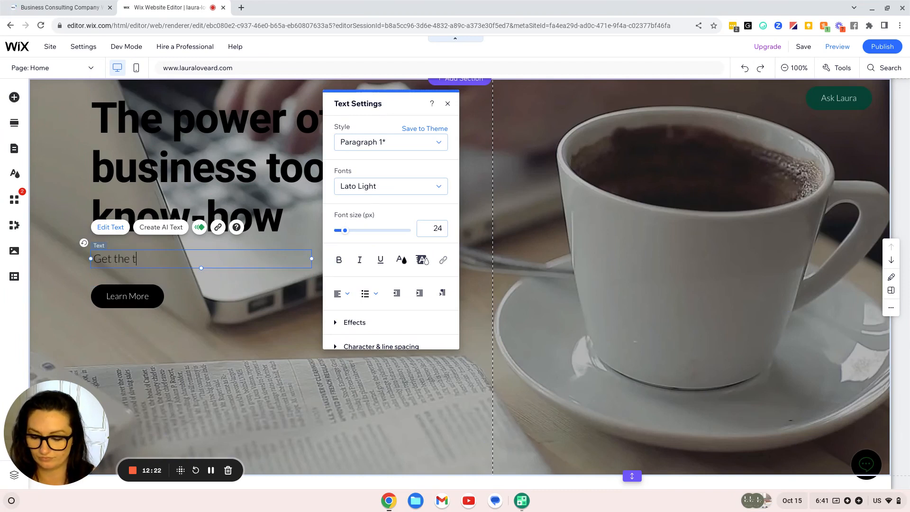
{"action": "type", "text": "ools, tips "}
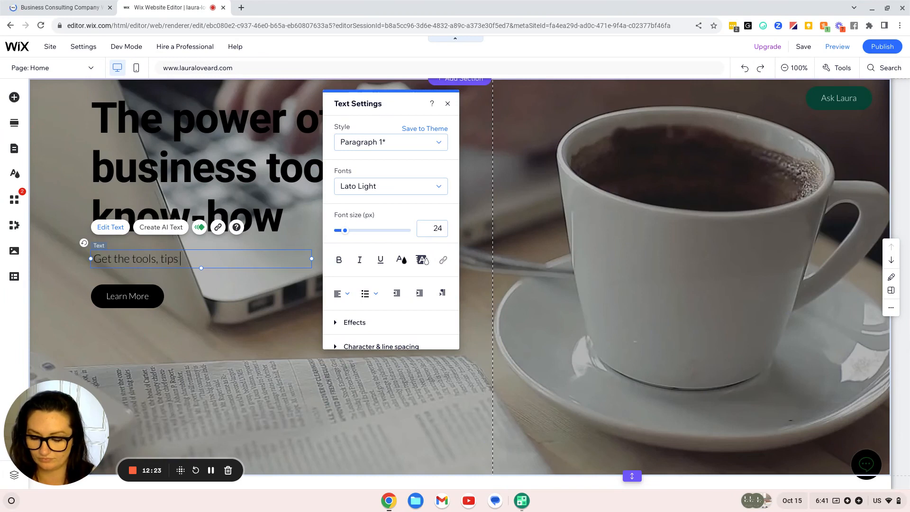
{"action": "type", "text": "& "}
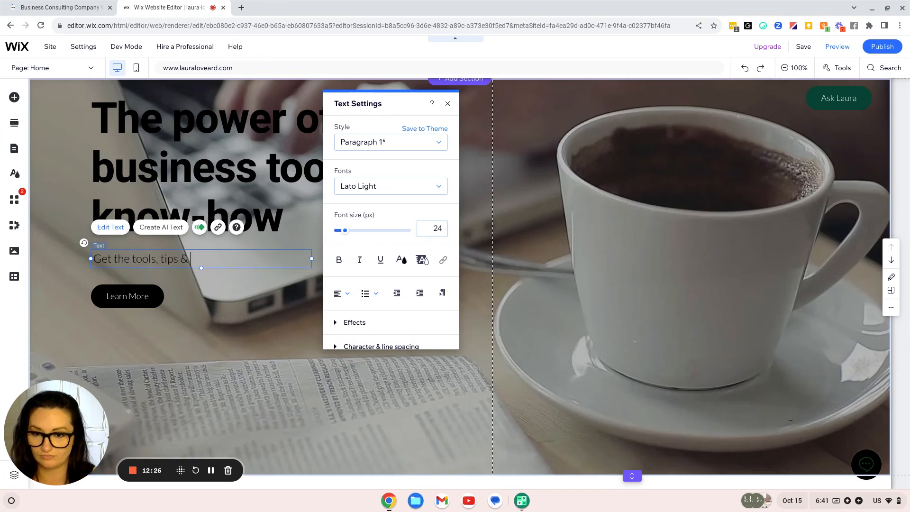
{"action": "type", "text": "kno"}
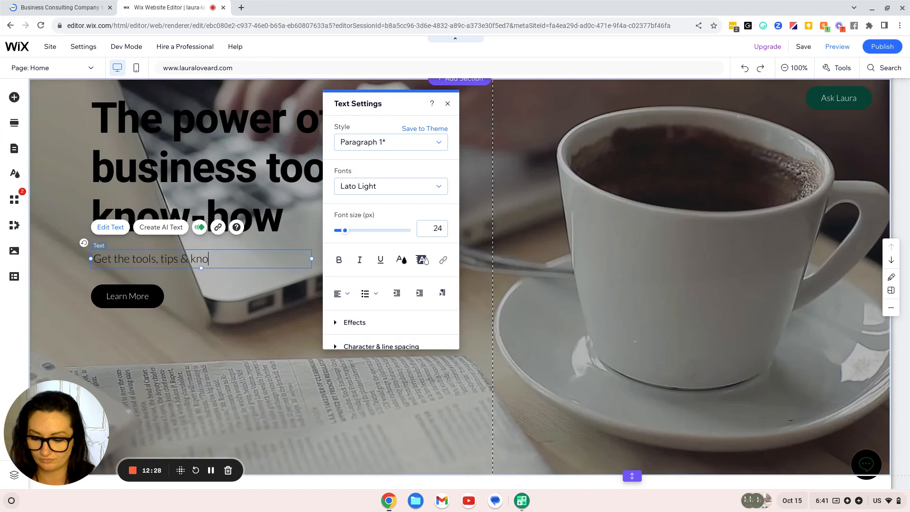
{"action": "type", "text": "wledge "}
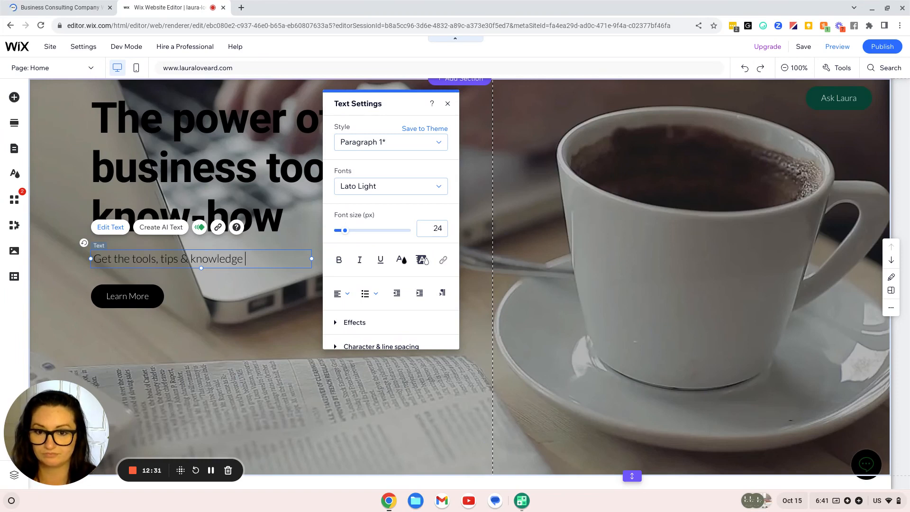
{"action": "type", "text": "to fast-"}
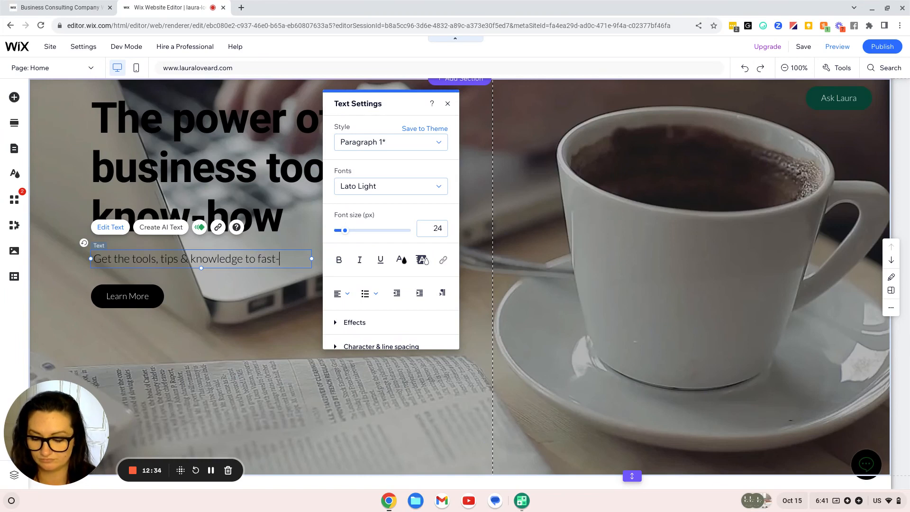
{"action": "type", "text": "track your"}
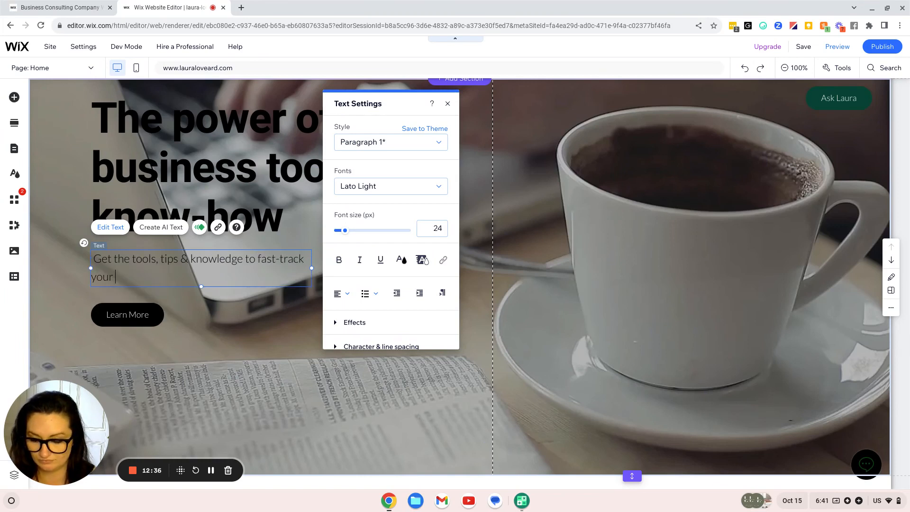
{"action": "type", "text": " business"}
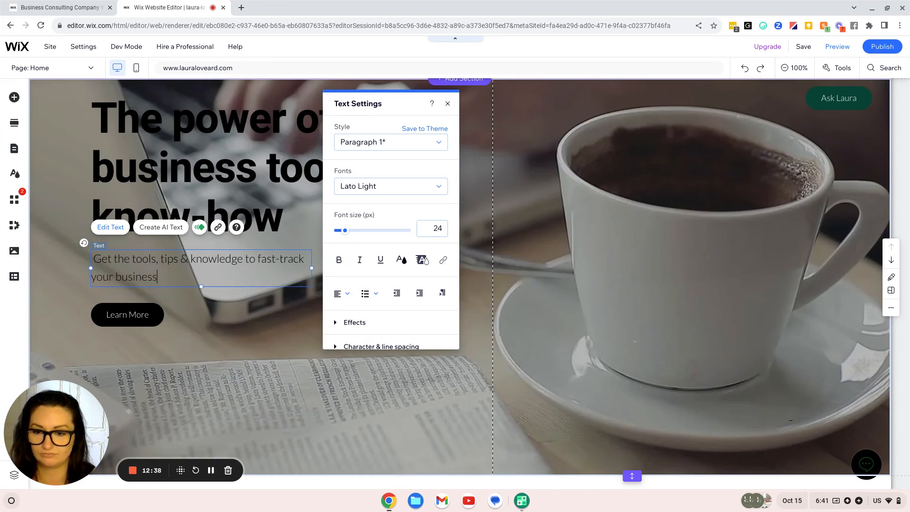
{"action": "type", "text": " success."}
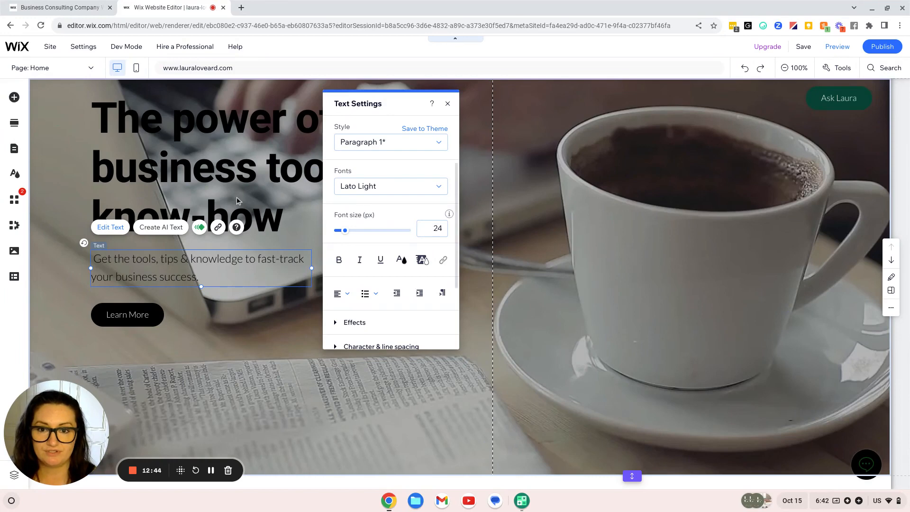
{"action": "left_click", "coordinate": [216, 173]}
Make the hero heading text white
{"action": "scroll", "coordinate": [216, 173], "scroll_direction": "up", "scroll_amount": 1}
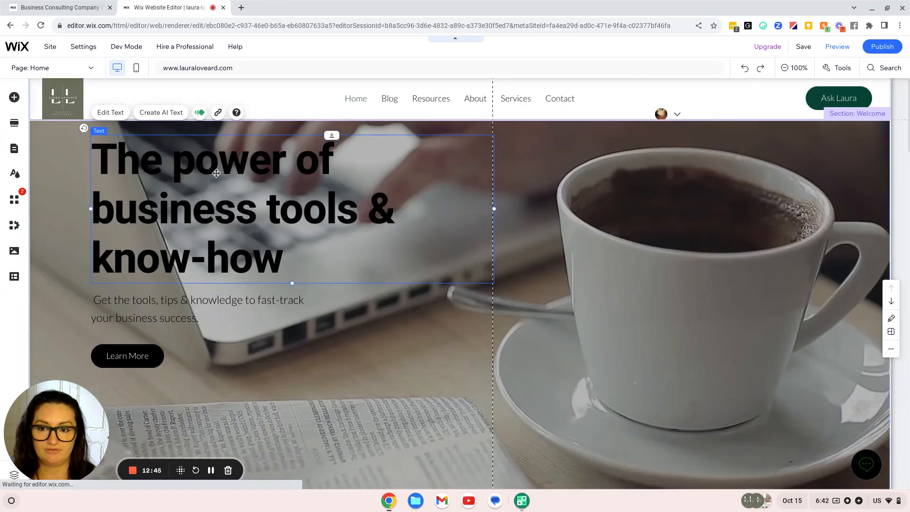
{"action": "double_click", "coordinate": [224, 208]}
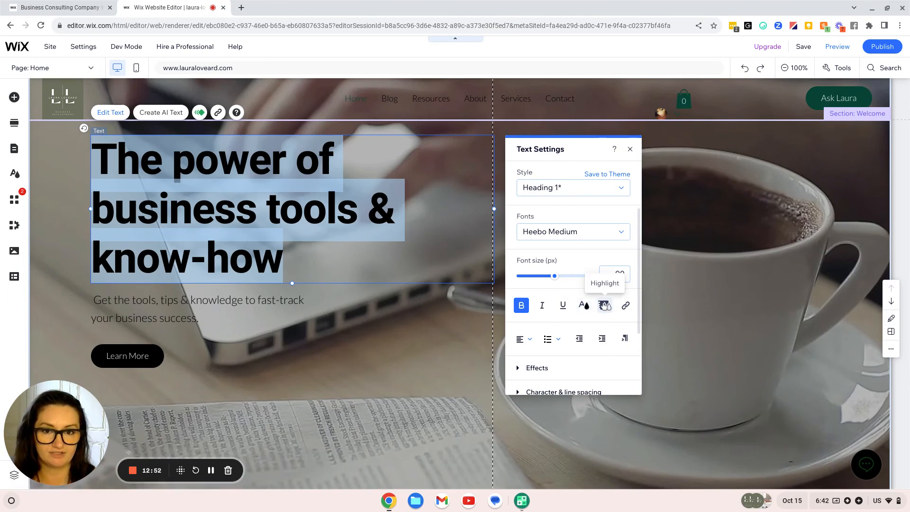
{"action": "left_click", "coordinate": [586, 307]}
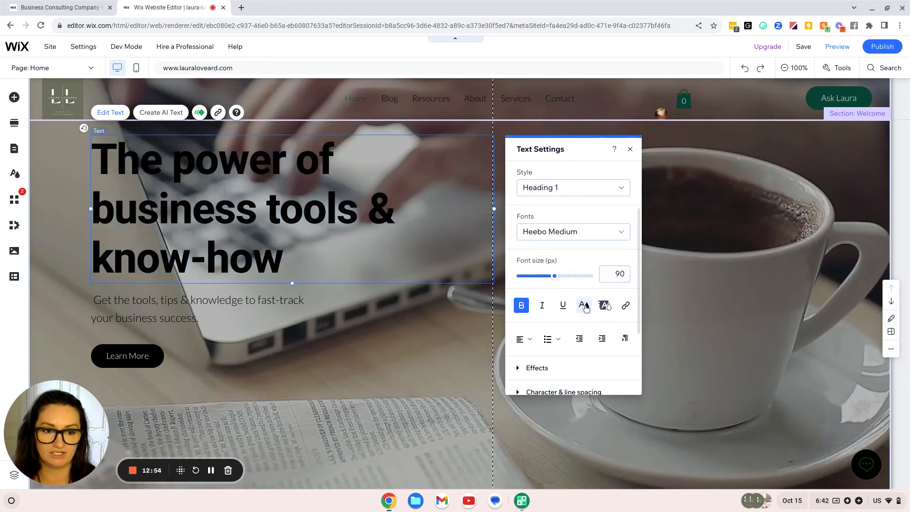
{"action": "left_click", "coordinate": [587, 307]}
{"action": "left_click", "coordinate": [533, 310]}
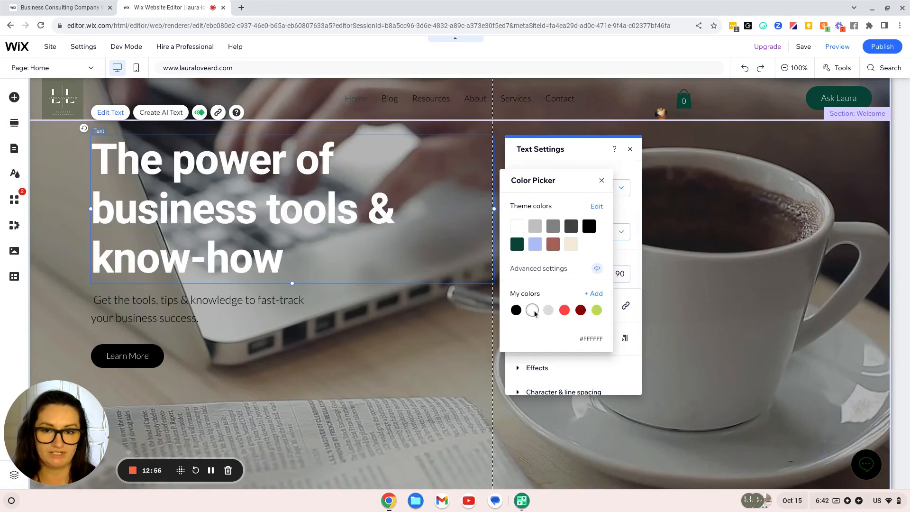
Make the subtitle text white and open the Learn More button's design presets
{"action": "left_click", "coordinate": [241, 305]}
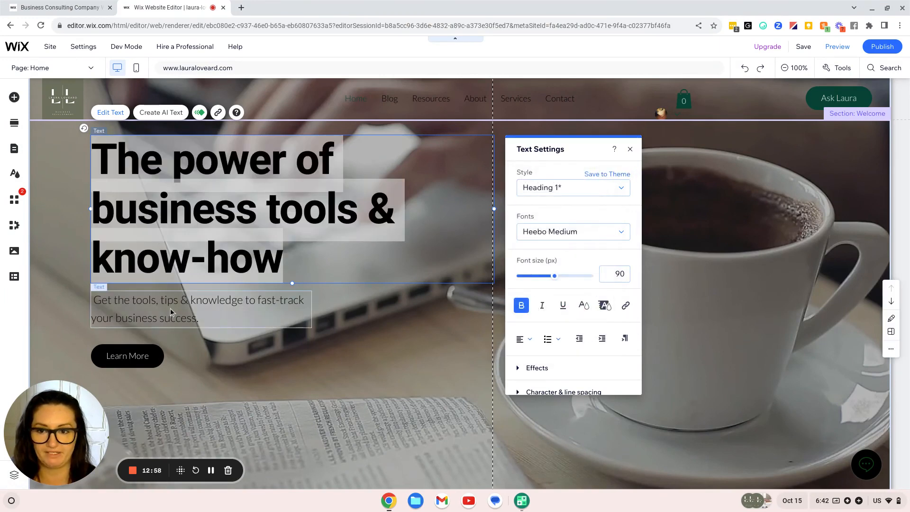
{"action": "double_click", "coordinate": [240, 305]}
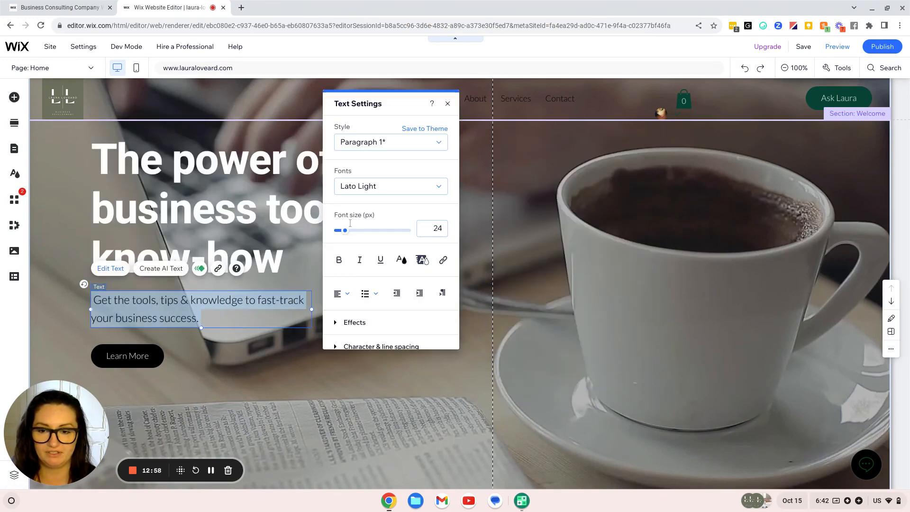
{"action": "left_click", "coordinate": [401, 260]}
{"action": "left_click", "coordinate": [349, 264]}
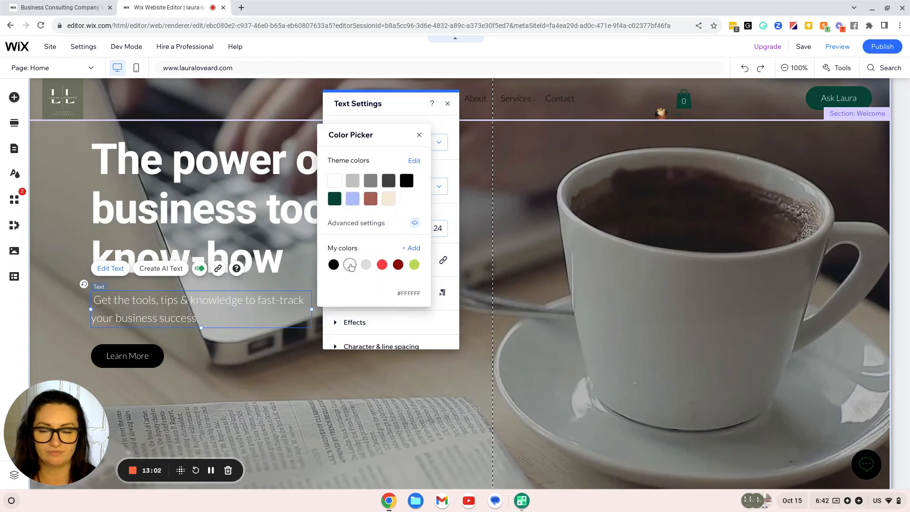
{"action": "left_click", "coordinate": [150, 357]}
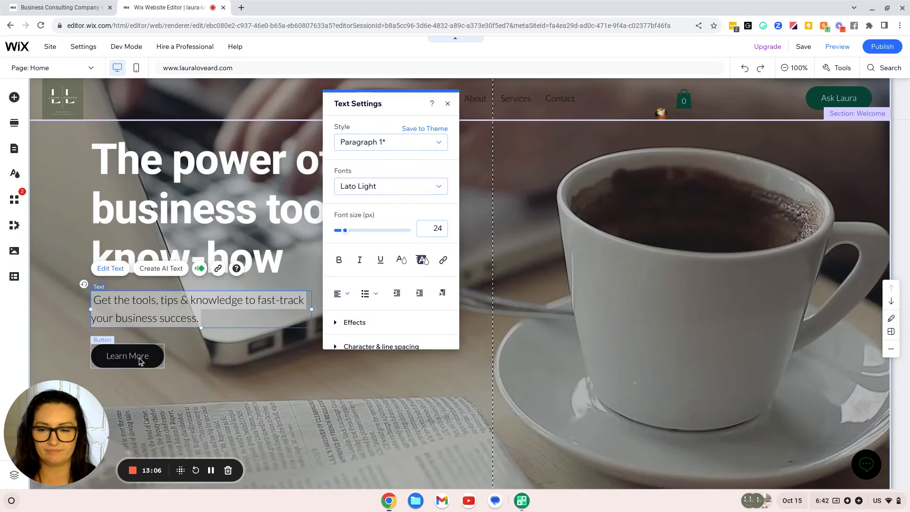
{"action": "left_click", "coordinate": [146, 362]}
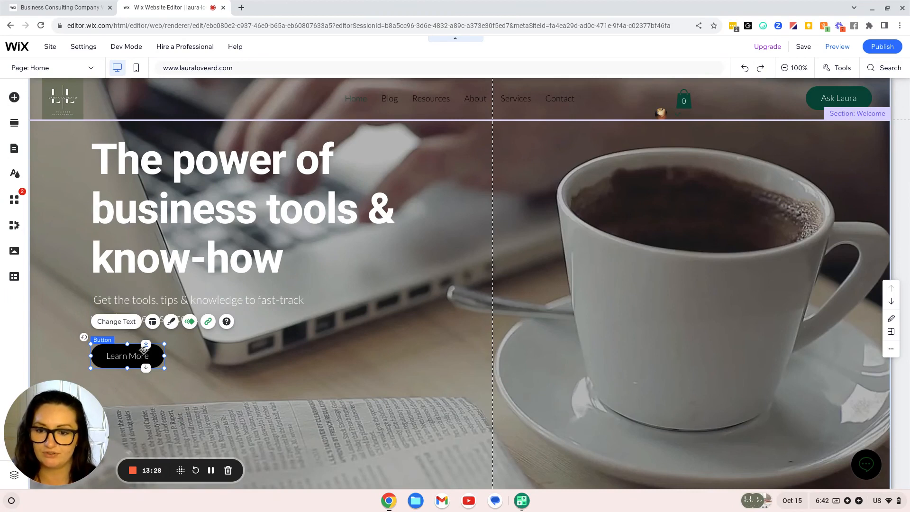
{"action": "left_click", "coordinate": [171, 323]}
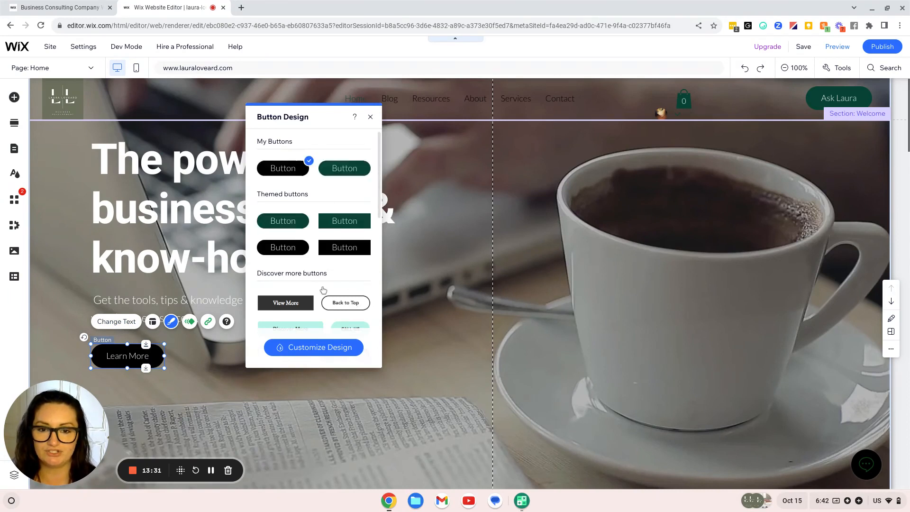
Browse the button presets and pick the beige See Our Services style
{"action": "scroll", "coordinate": [323, 290], "scroll_direction": "down", "scroll_amount": 1}
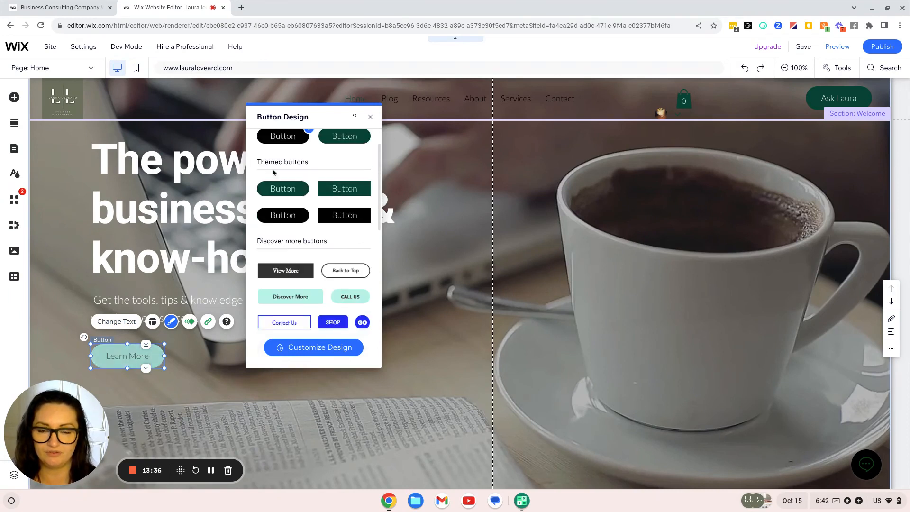
{"action": "scroll", "coordinate": [350, 278], "scroll_direction": "down", "scroll_amount": 5}
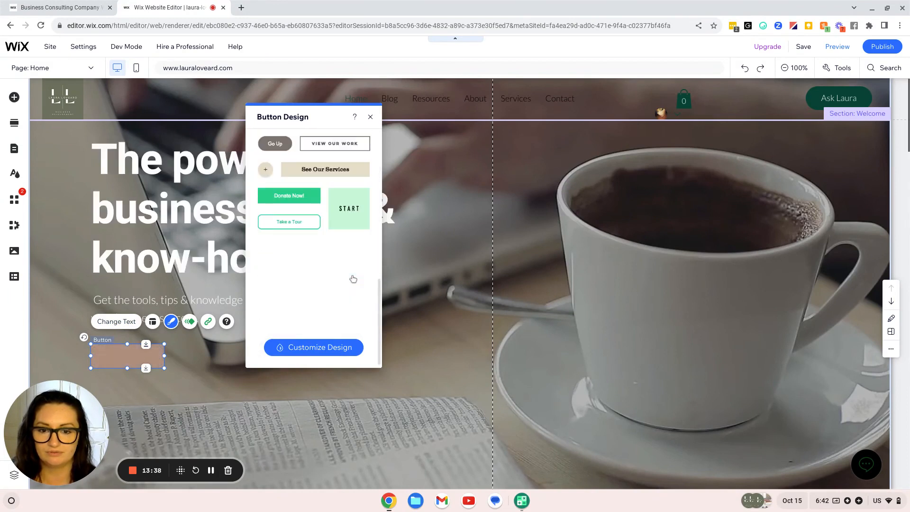
{"action": "scroll", "coordinate": [353, 278], "scroll_direction": "up", "scroll_amount": 8}
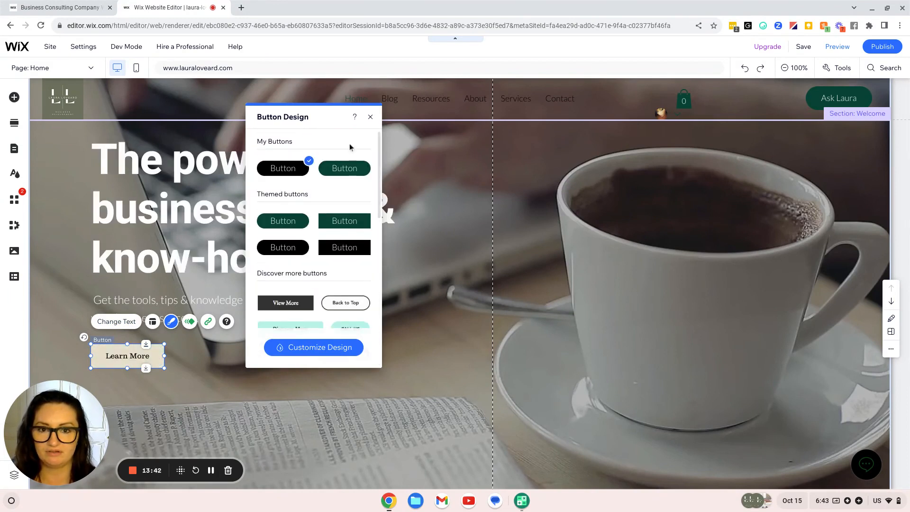
{"action": "scroll", "coordinate": [349, 213], "scroll_direction": "down", "scroll_amount": 8}
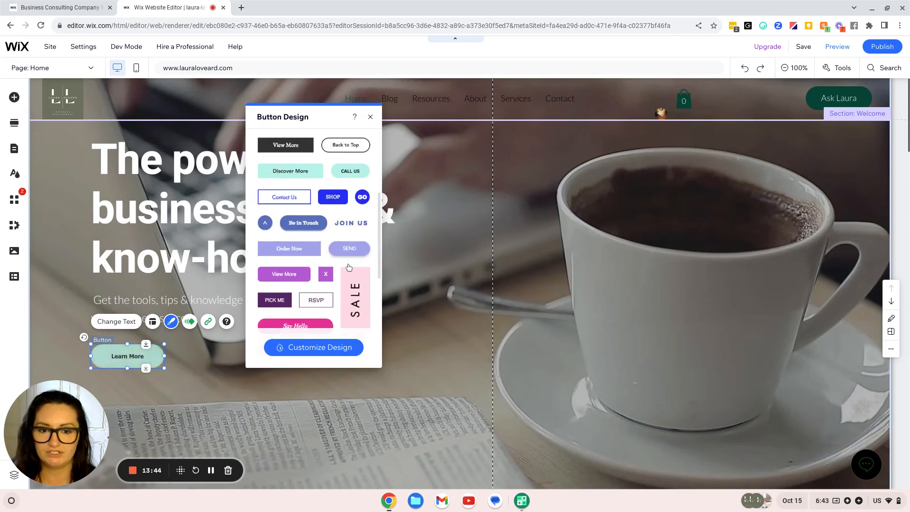
{"action": "scroll", "coordinate": [349, 267], "scroll_direction": "down", "scroll_amount": 3}
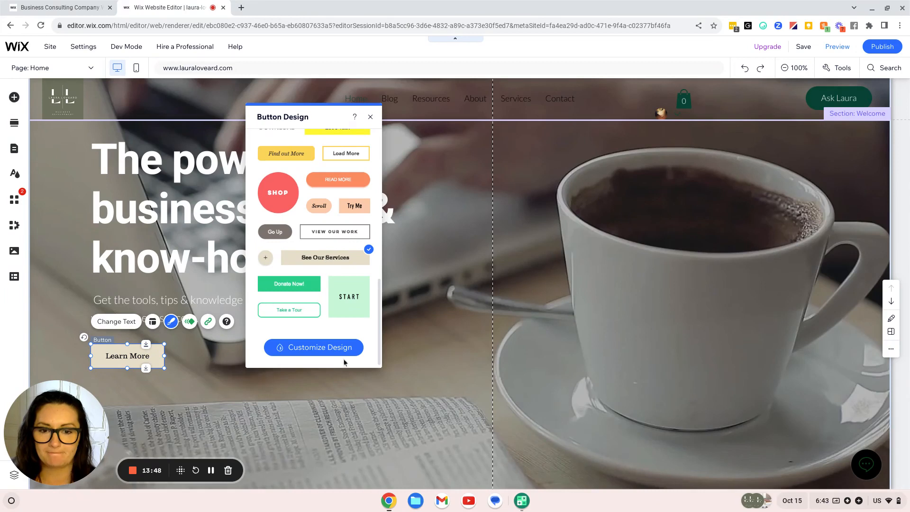
Check the button's text font in Customize Design, leaving it at Clarendon LT 16 px
{"action": "left_click", "coordinate": [282, 348]}
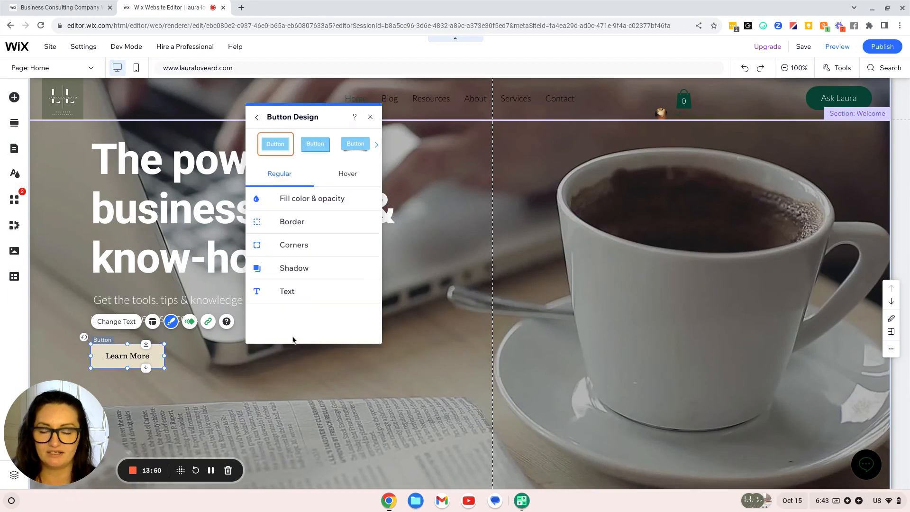
{"action": "left_click", "coordinate": [279, 292]}
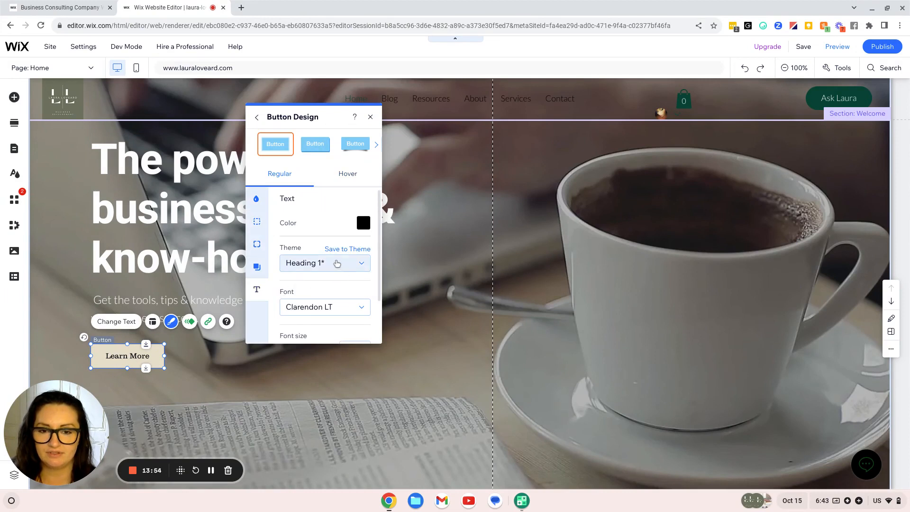
{"action": "scroll", "coordinate": [327, 277], "scroll_direction": "down", "scroll_amount": 2}
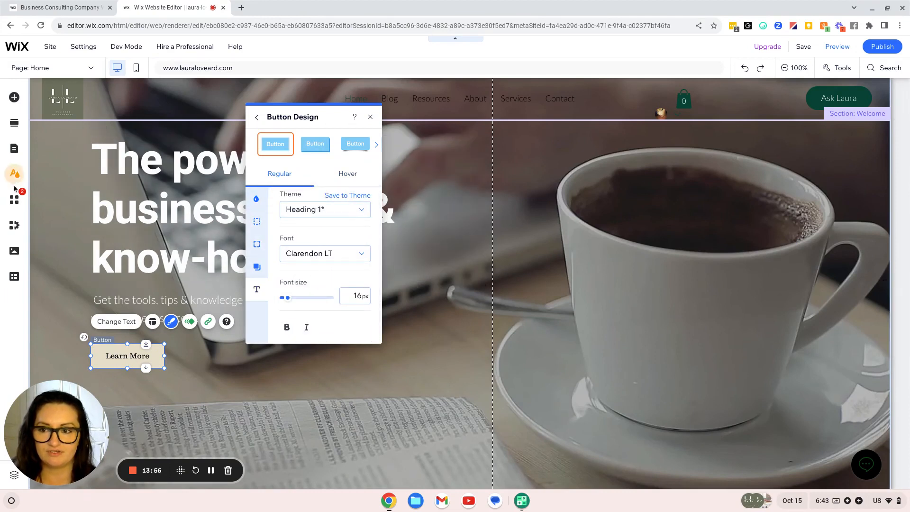
{"action": "left_click", "coordinate": [341, 254]}
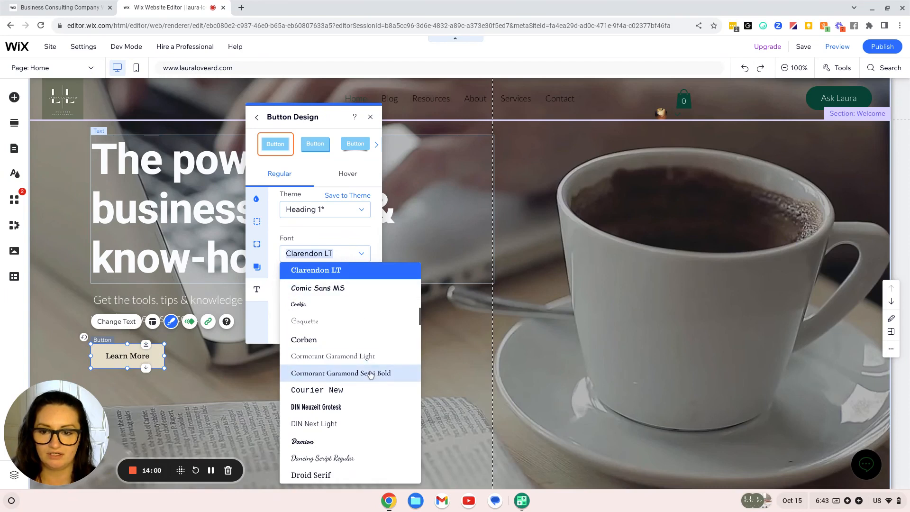
{"action": "left_click", "coordinate": [199, 302]}
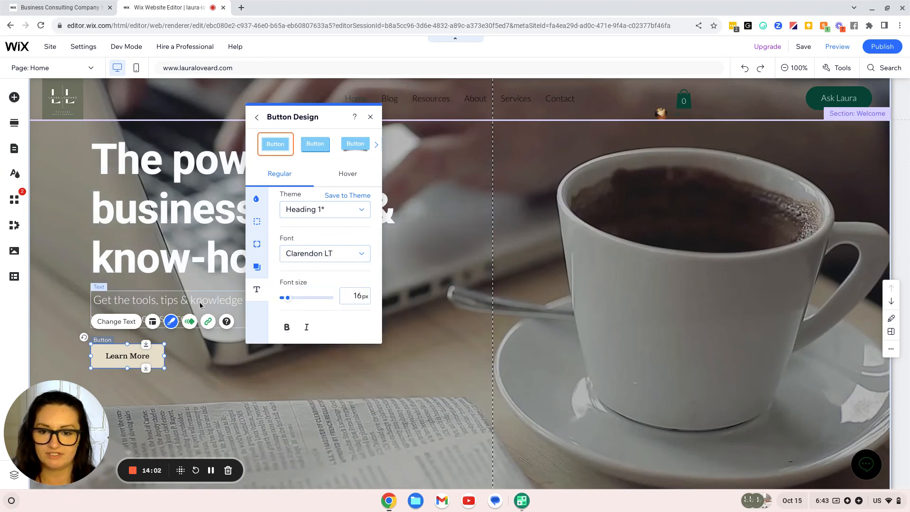
{"action": "left_click", "coordinate": [158, 305]}
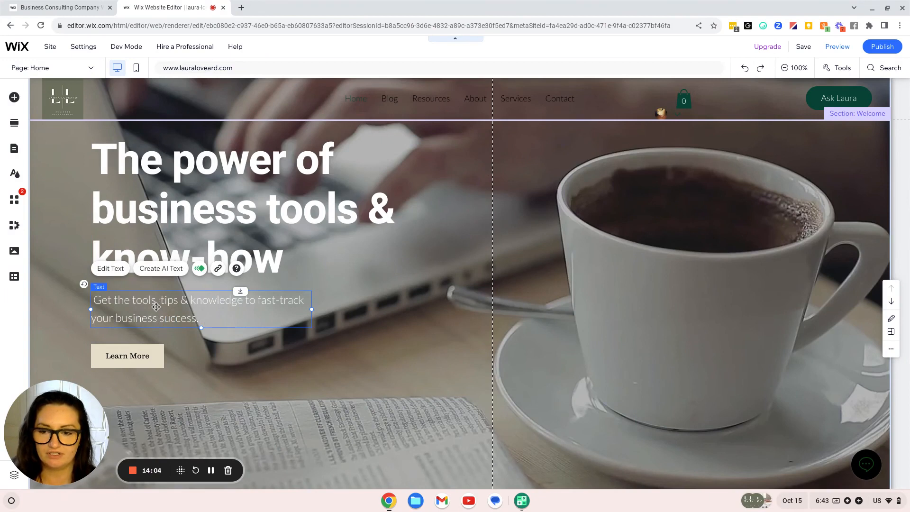
Change the Learn More button text to bold Lato Light
{"action": "double_click", "coordinate": [156, 307]}
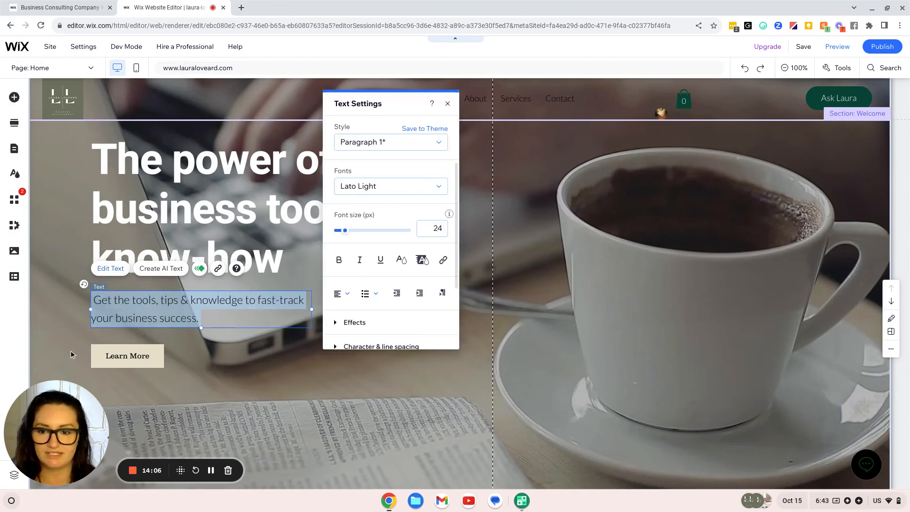
{"action": "left_click", "coordinate": [111, 353]}
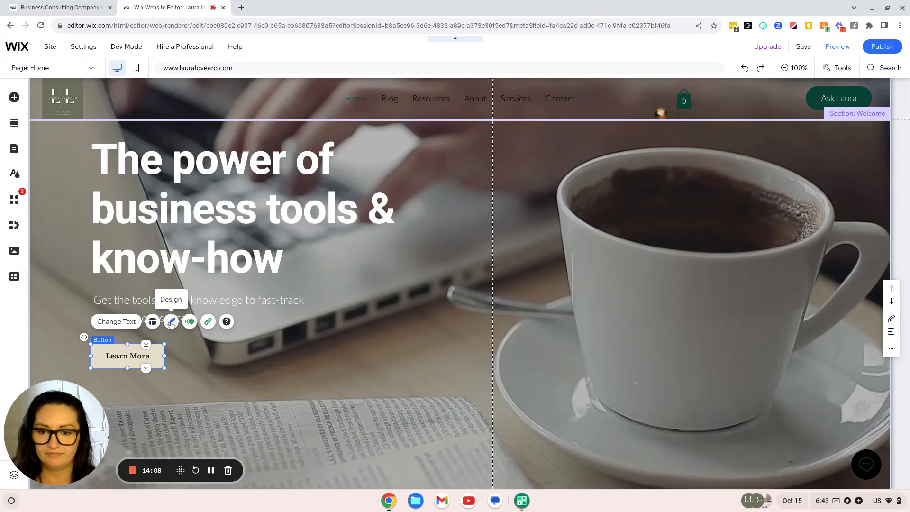
{"action": "left_click", "coordinate": [171, 323]}
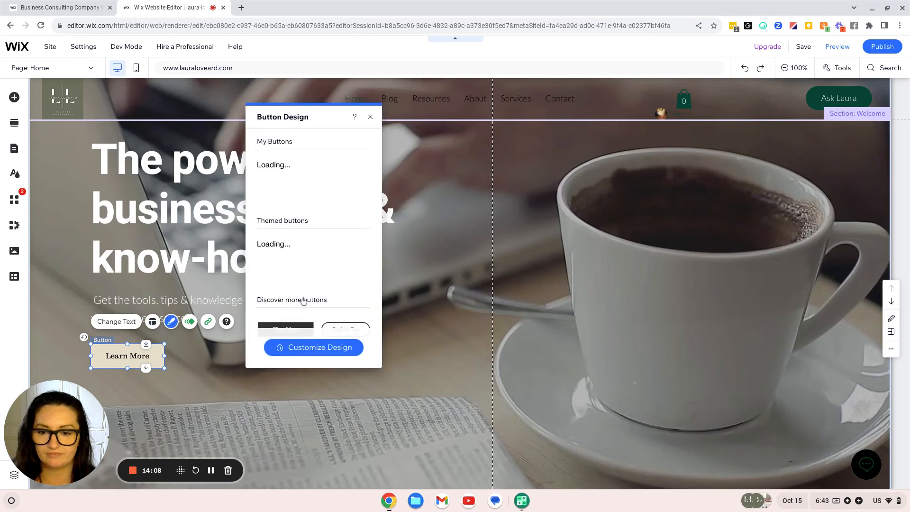
{"action": "left_click", "coordinate": [302, 350]}
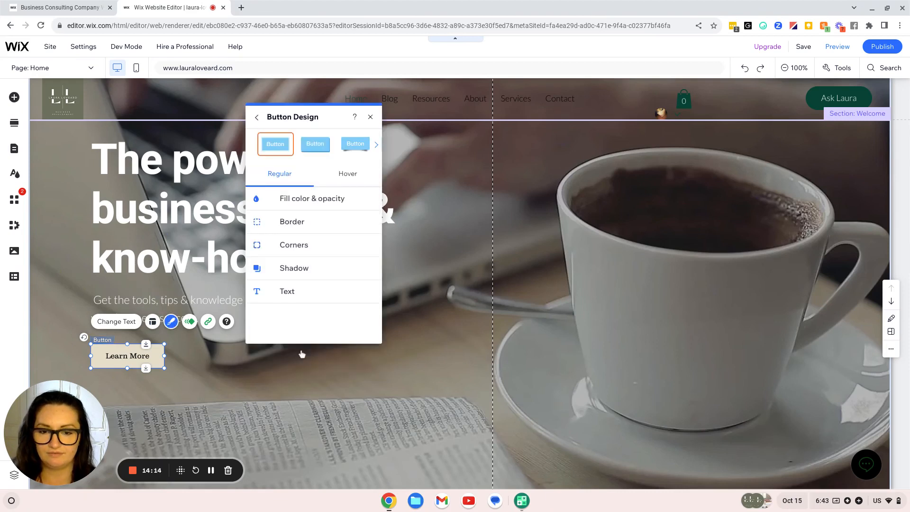
{"action": "left_click", "coordinate": [287, 289]}
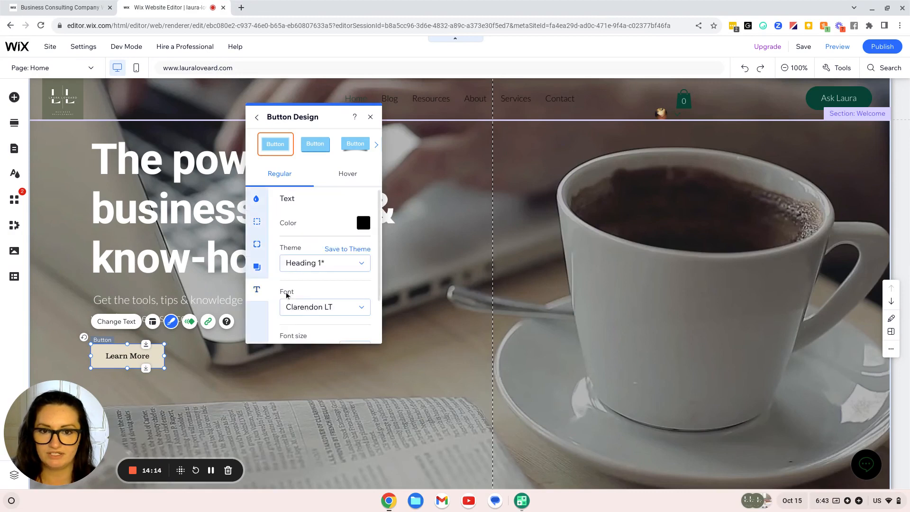
{"action": "left_click", "coordinate": [309, 307]}
{"action": "scroll", "coordinate": [331, 388], "scroll_direction": "down", "scroll_amount": 10}
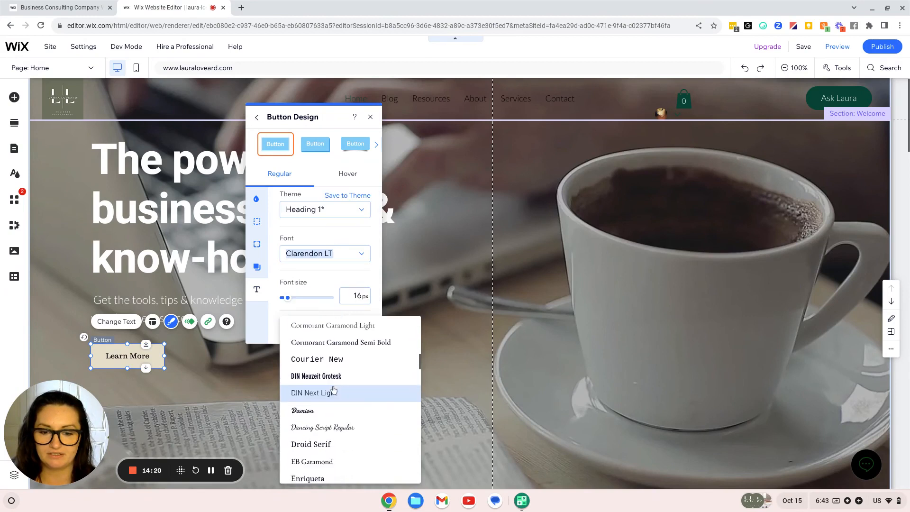
{"action": "scroll", "coordinate": [334, 389], "scroll_direction": "down", "scroll_amount": 8}
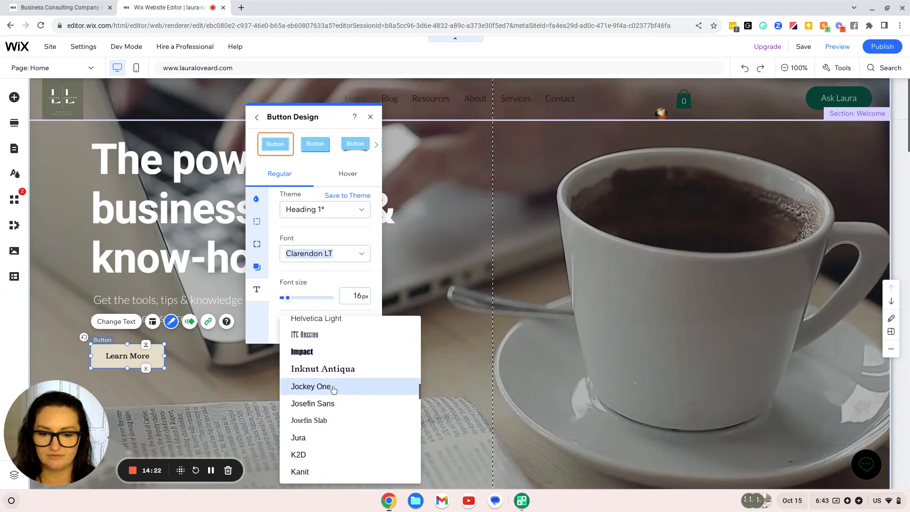
{"action": "scroll", "coordinate": [333, 389], "scroll_direction": "down", "scroll_amount": 3}
{"action": "scroll", "coordinate": [334, 389], "scroll_direction": "up", "scroll_amount": 5}
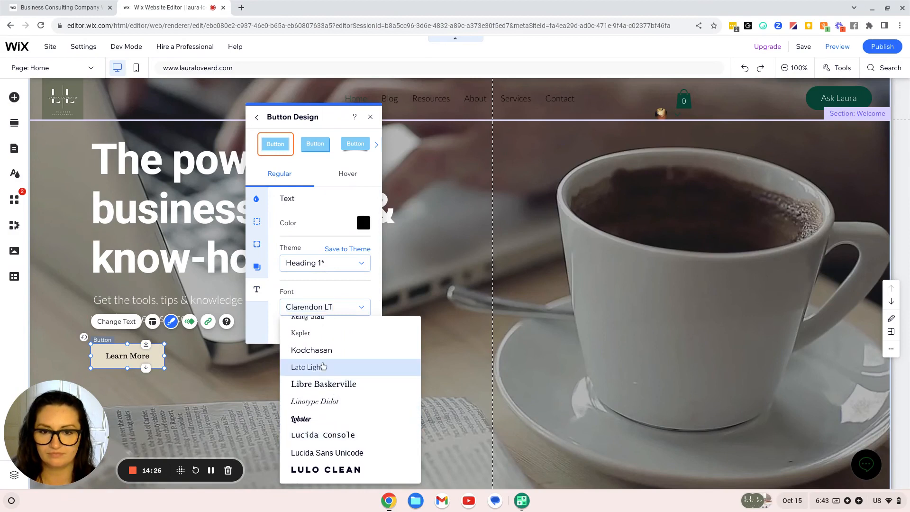
{"action": "left_click", "coordinate": [327, 367]}
{"action": "scroll", "coordinate": [327, 309], "scroll_direction": "down", "scroll_amount": 2}
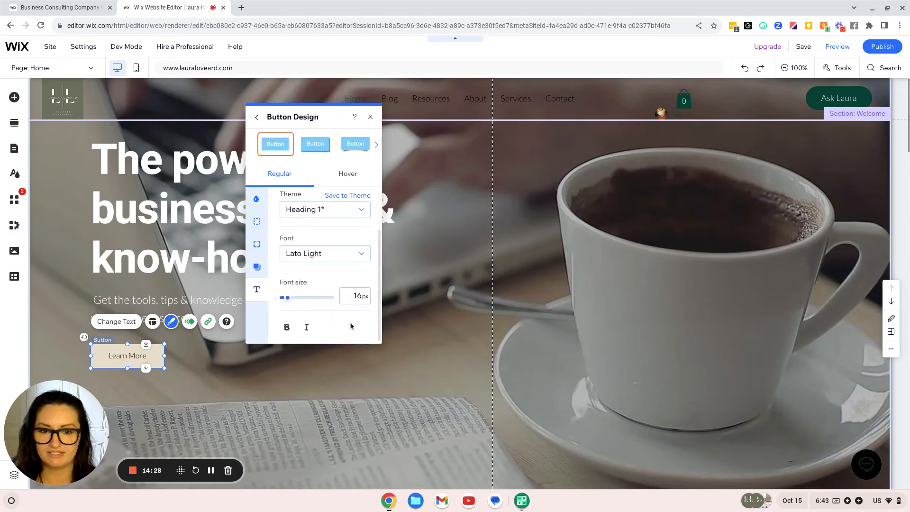
{"action": "left_click", "coordinate": [287, 327]}
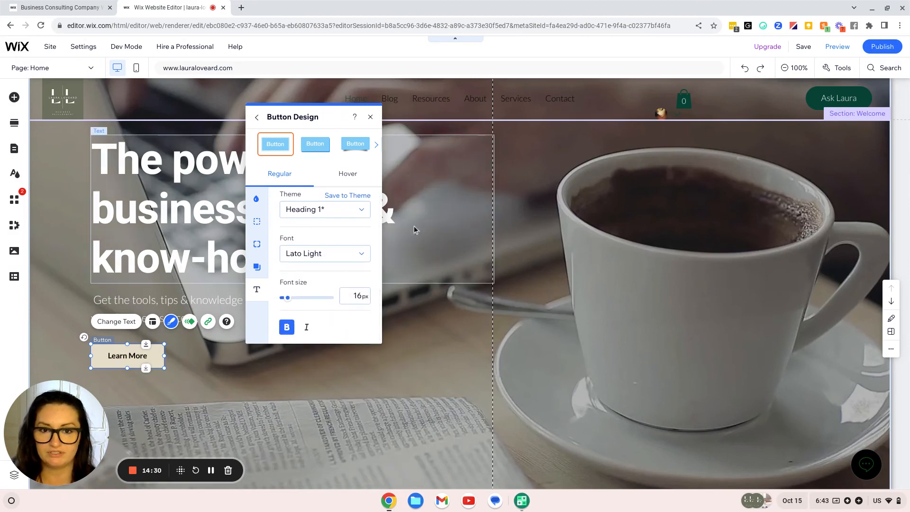
Give the Learn More button a 4 px corner radius on all corners
{"action": "scroll", "coordinate": [322, 265], "scroll_direction": "up", "scroll_amount": 2}
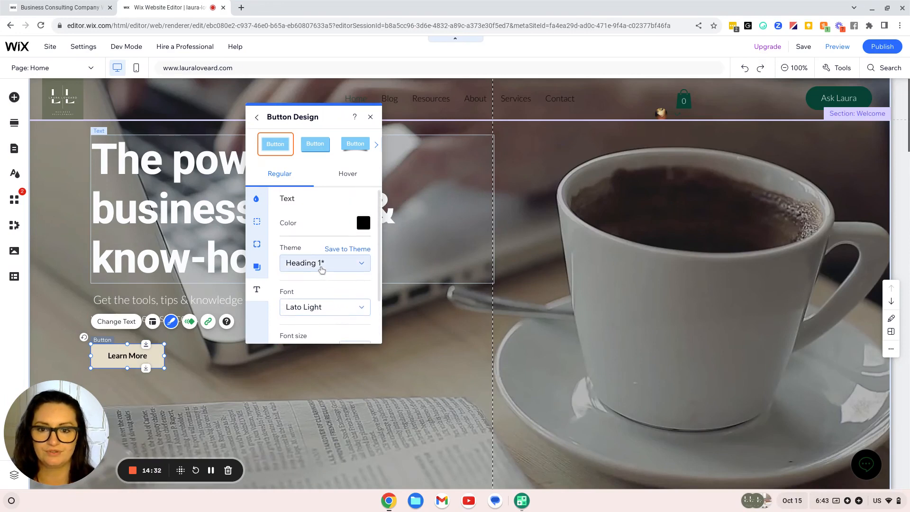
{"action": "left_click", "coordinate": [257, 267]}
{"action": "left_click", "coordinate": [258, 246]}
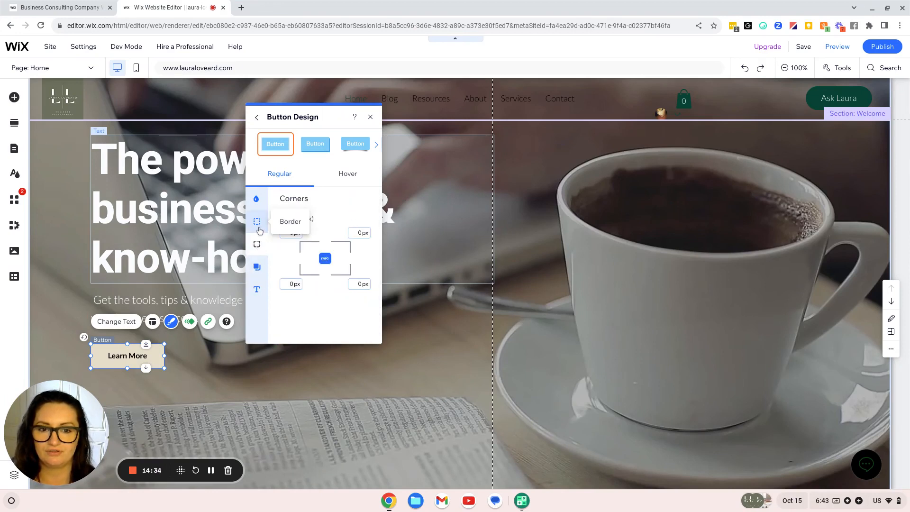
{"action": "left_click", "coordinate": [293, 233]}
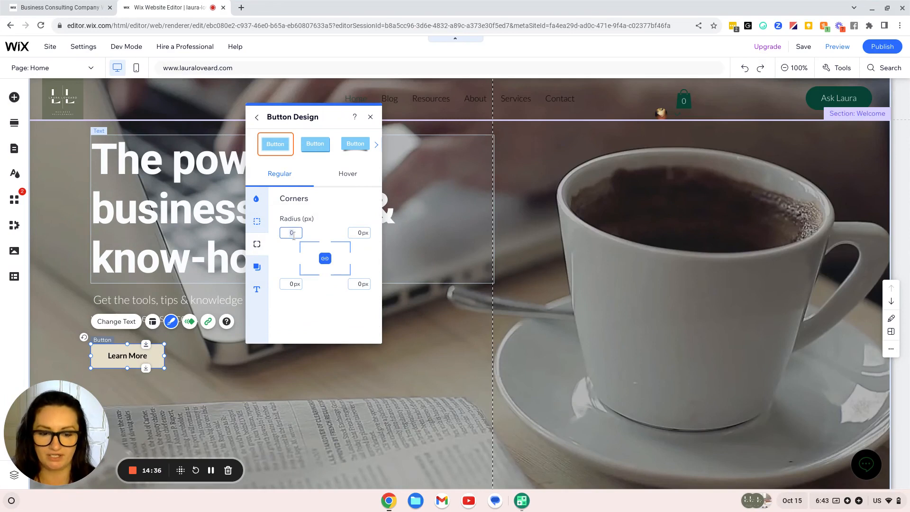
{"action": "type", "text": "4"}
{"action": "key", "text": "Tab"}
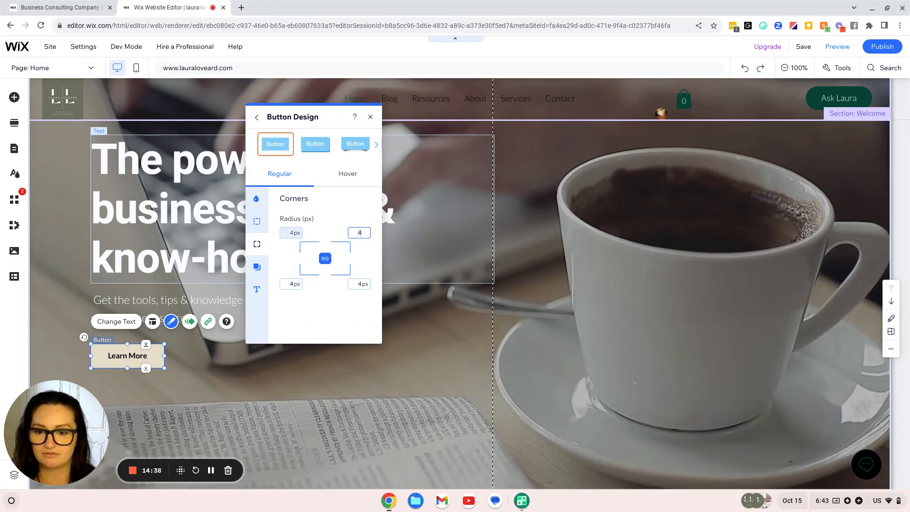
Set the button border width to 0 and its fill to beige at 100%
{"action": "left_click", "coordinate": [259, 225]}
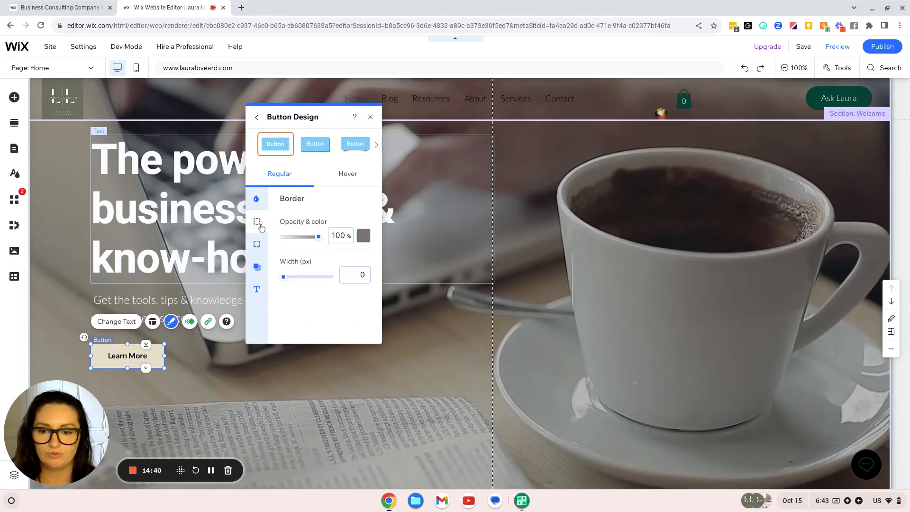
{"action": "left_click", "coordinate": [262, 201]}
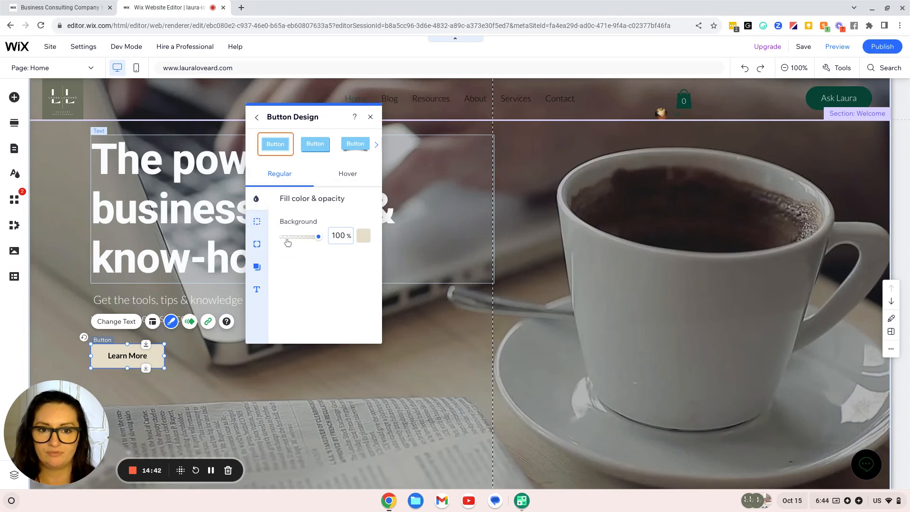
{"action": "left_click", "coordinate": [370, 118]}
Select the site header and open the horizontal menu's Site Pages and Menu list
{"action": "left_click", "coordinate": [354, 371]}
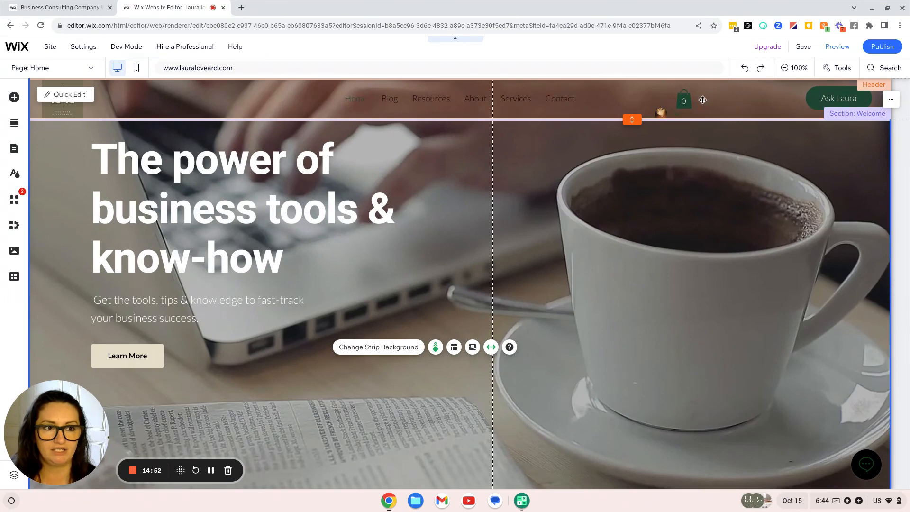
{"action": "left_click", "coordinate": [440, 100]}
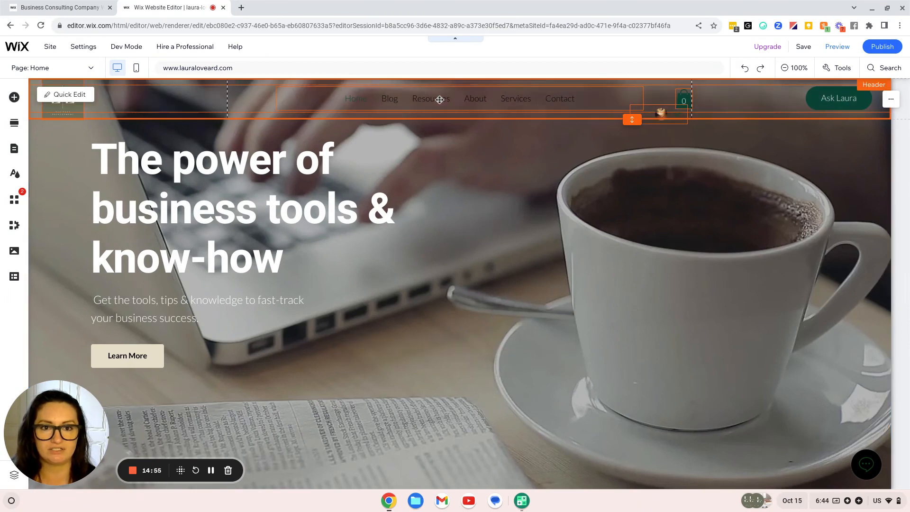
{"action": "double_click", "coordinate": [357, 102]}
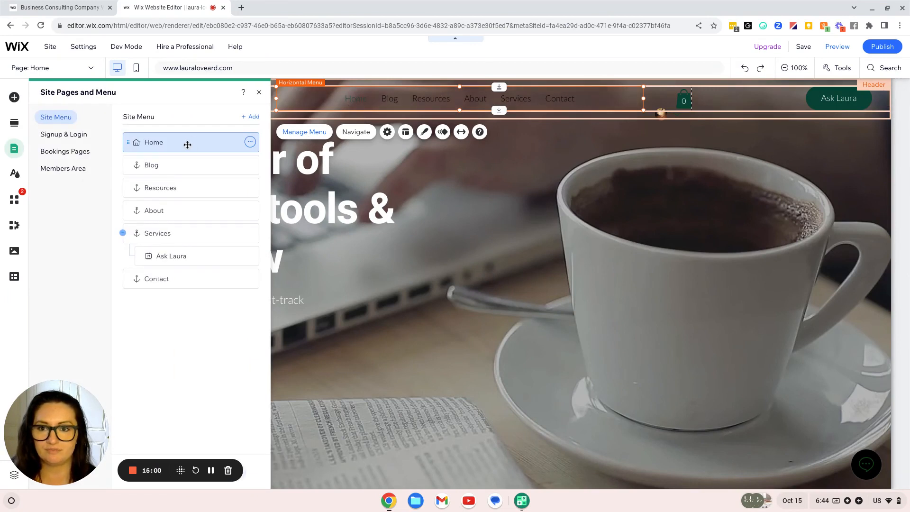
Open Menu Design for the header menu and browse its preset menu styles
{"action": "left_click", "coordinate": [423, 133]}
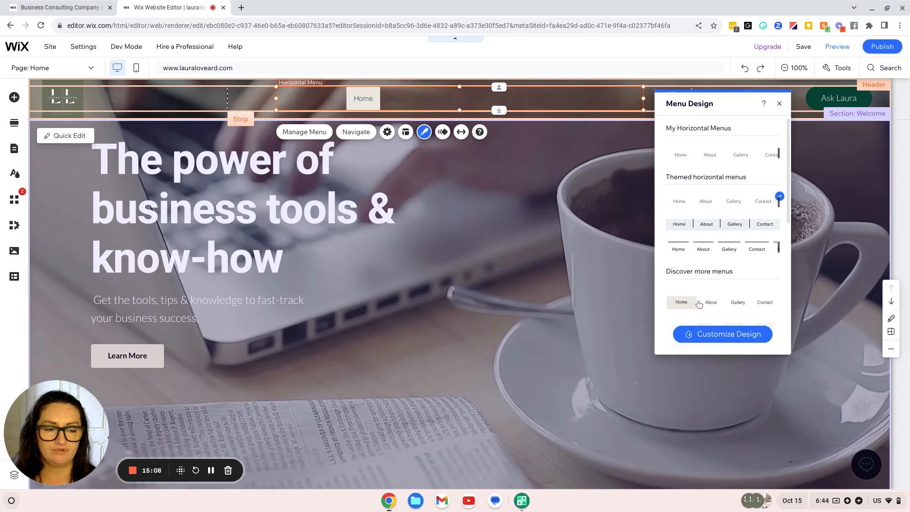
{"action": "scroll", "coordinate": [698, 302], "scroll_direction": "down", "scroll_amount": 1}
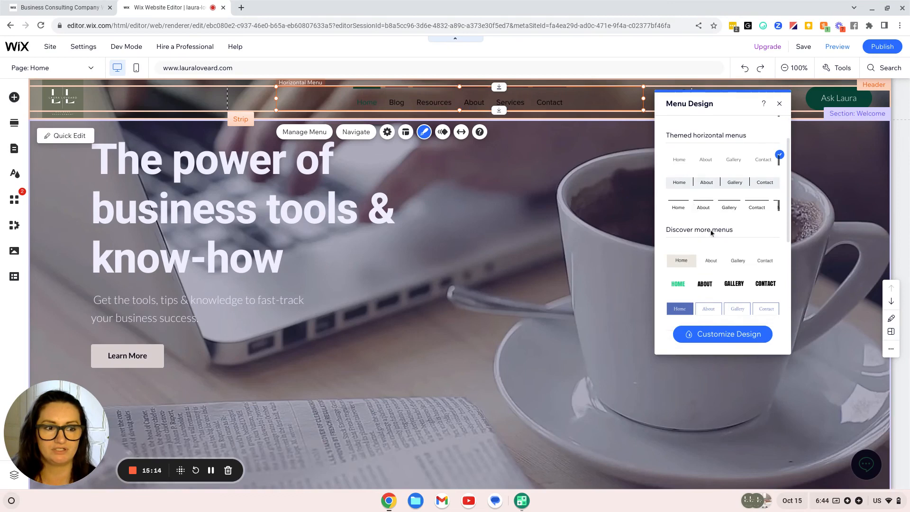
{"action": "scroll", "coordinate": [711, 232], "scroll_direction": "down", "scroll_amount": 3}
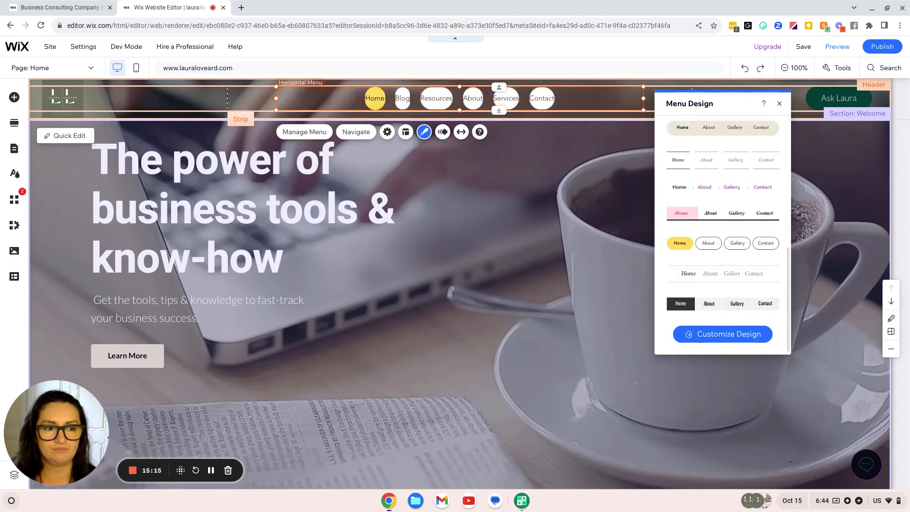
{"action": "scroll", "coordinate": [705, 283], "scroll_direction": "up", "scroll_amount": 1}
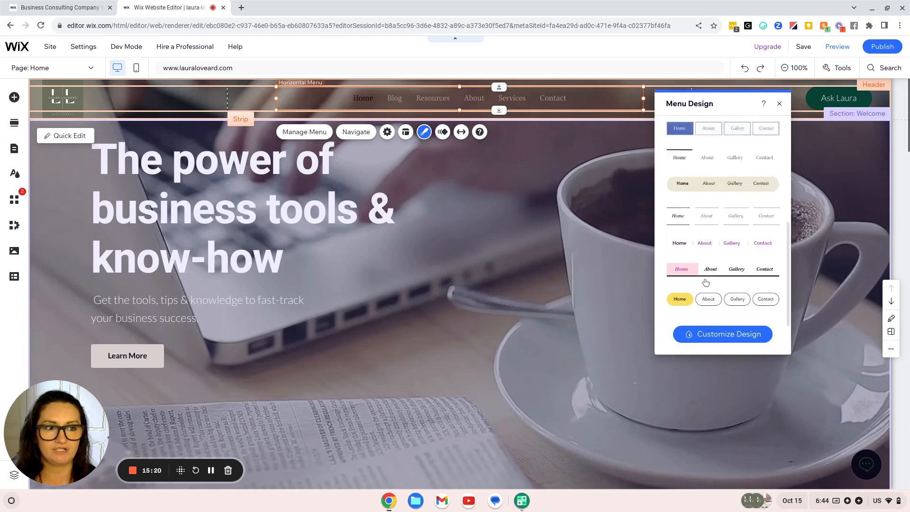
{"action": "scroll", "coordinate": [705, 283], "scroll_direction": "up", "scroll_amount": 5}
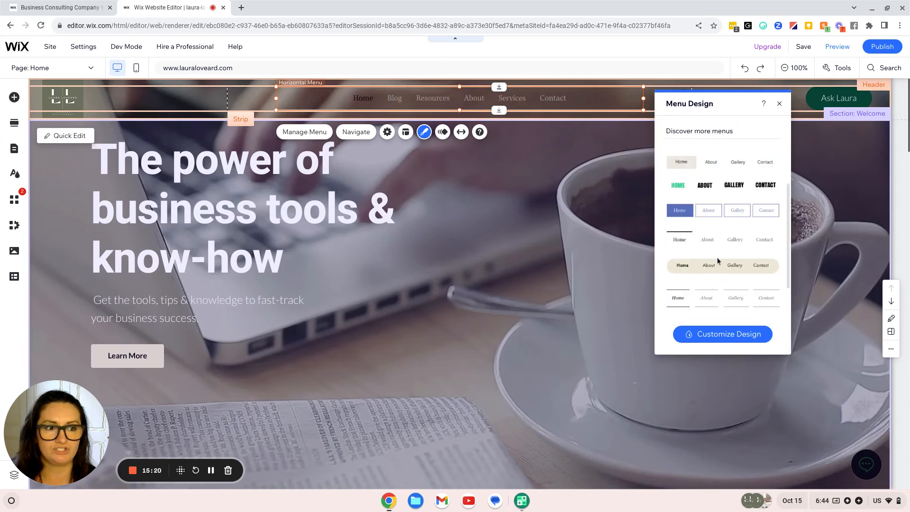
Set the header menu's regular text colour to white
{"action": "left_click", "coordinate": [742, 335]}
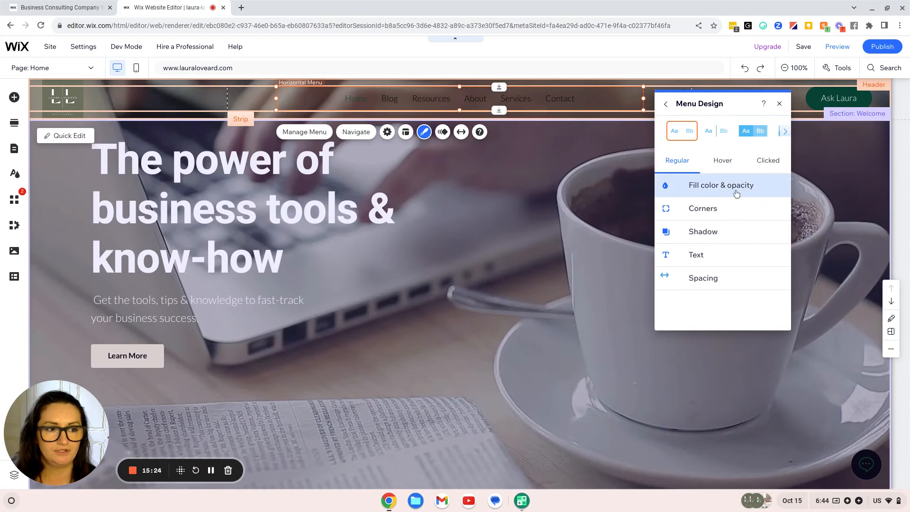
{"action": "left_click", "coordinate": [745, 254]}
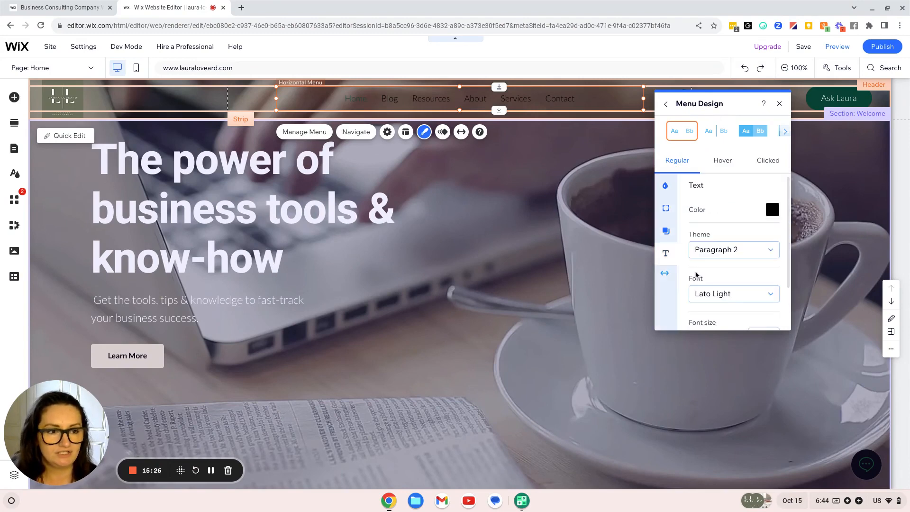
{"action": "left_click", "coordinate": [772, 208]}
{"action": "left_click", "coordinate": [681, 265]}
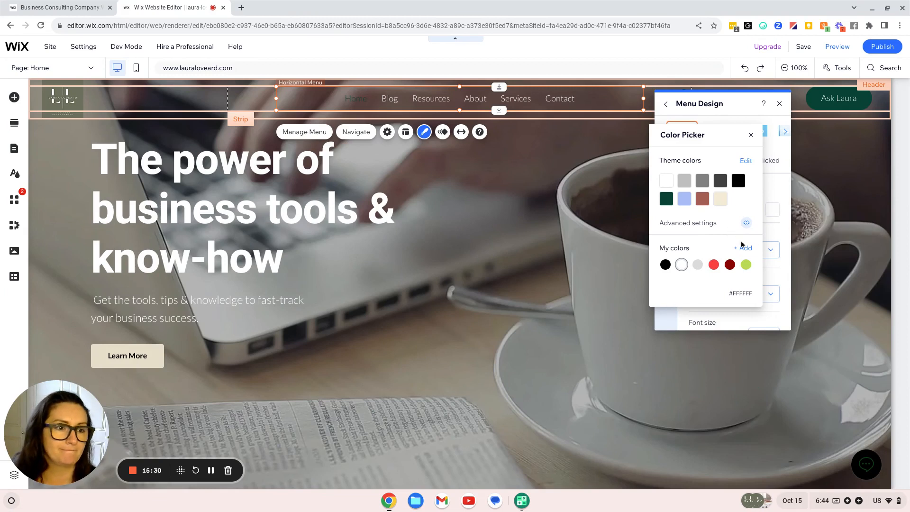
{"action": "left_click", "coordinate": [750, 136]}
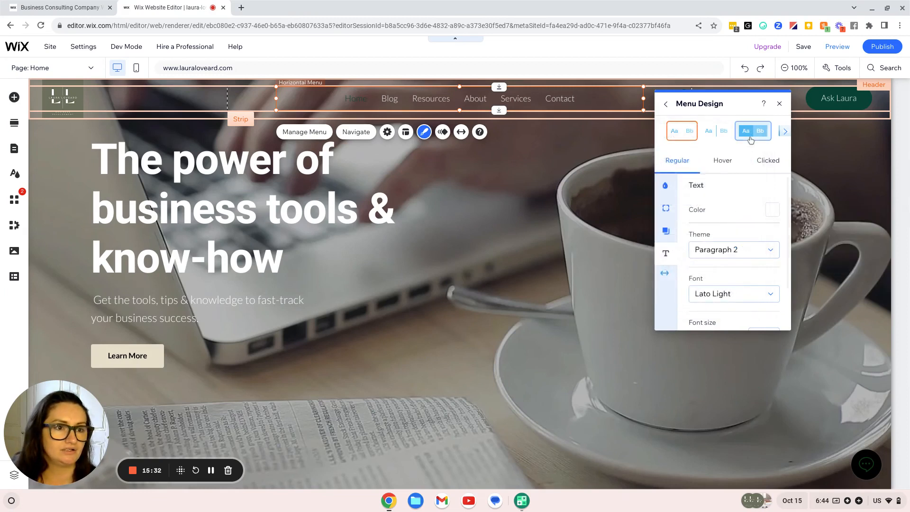
Switch to the menu's Hover state and bring up its text colour choices
{"action": "scroll", "coordinate": [748, 239], "scroll_direction": "down", "scroll_amount": 2}
{"action": "scroll", "coordinate": [746, 240], "scroll_direction": "up", "scroll_amount": 2}
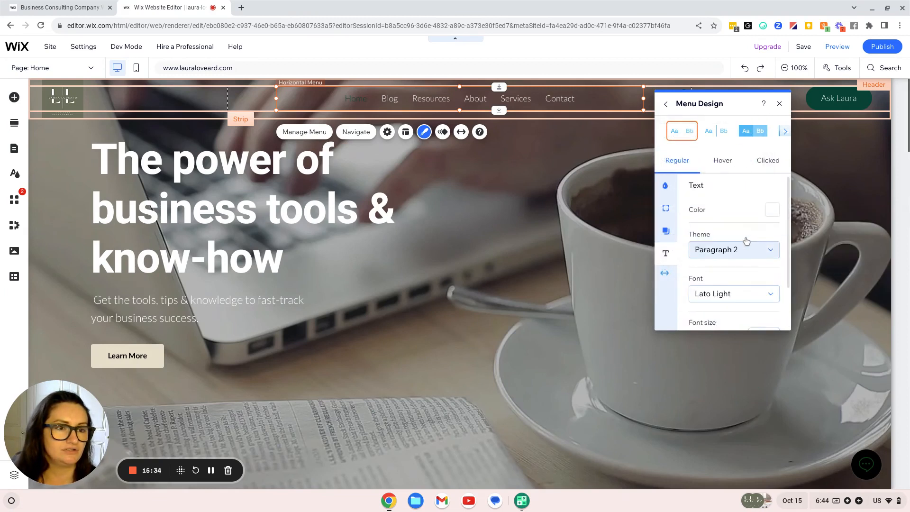
{"action": "left_click", "coordinate": [721, 162]}
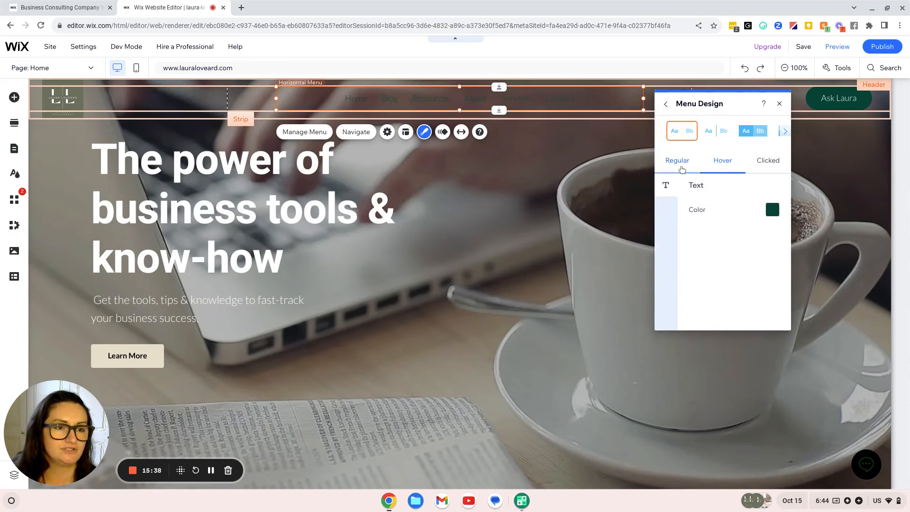
{"action": "left_click", "coordinate": [681, 167]}
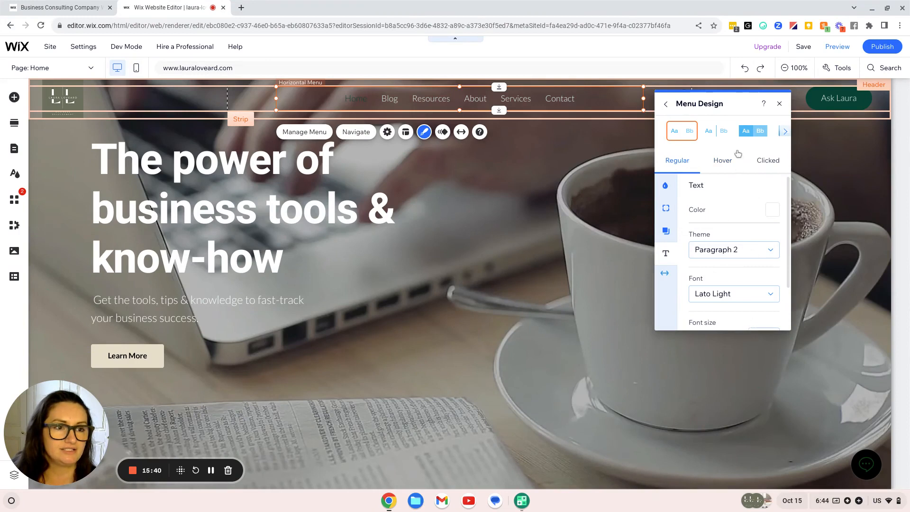
{"action": "left_click", "coordinate": [728, 159]}
{"action": "left_click", "coordinate": [774, 211]}
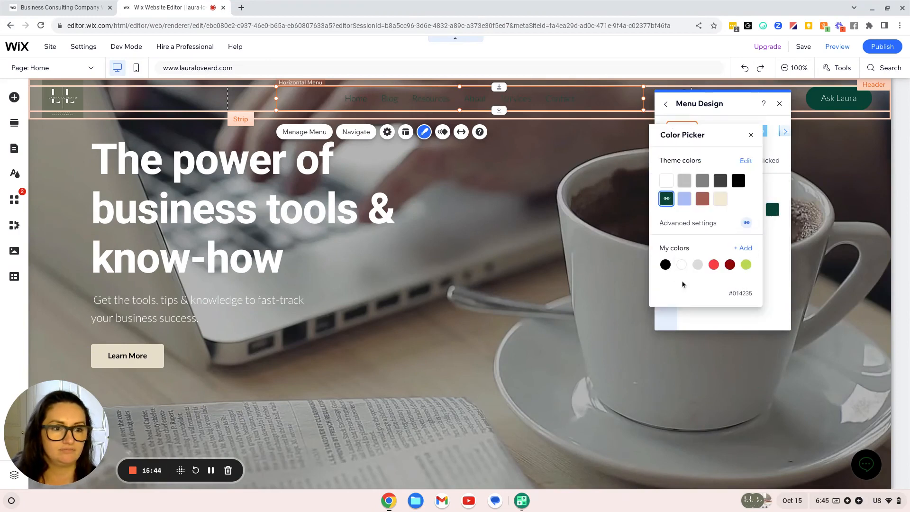
Mix and apply a custom beige (#DBD5B8) as the menu's hover text colour
{"action": "left_click", "coordinate": [743, 248]}
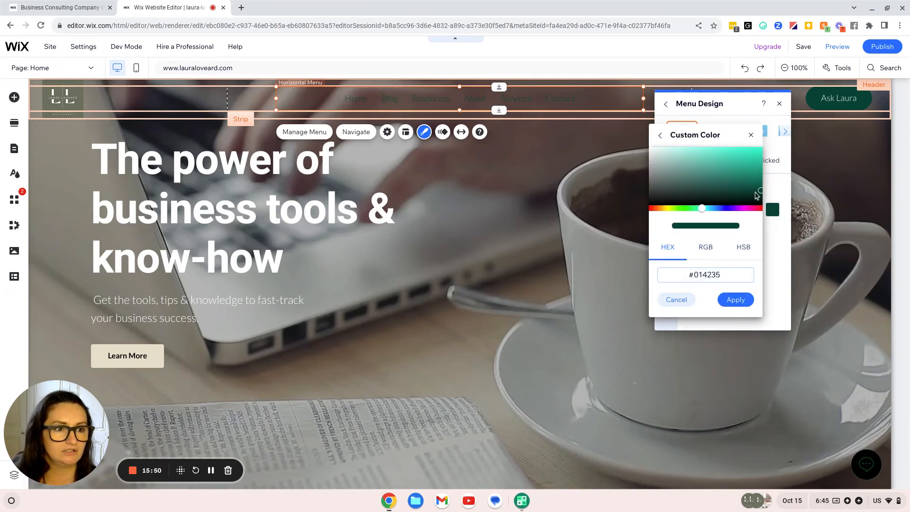
{"action": "mouse_move", "coordinate": [759, 192]}
{"action": "left_mouse_down"}
{"action": "mouse_move", "coordinate": [662, 162]}
{"action": "mouse_move", "coordinate": [655, 152]}
{"action": "left_mouse_up"}
{"action": "left_click", "coordinate": [702, 208]}
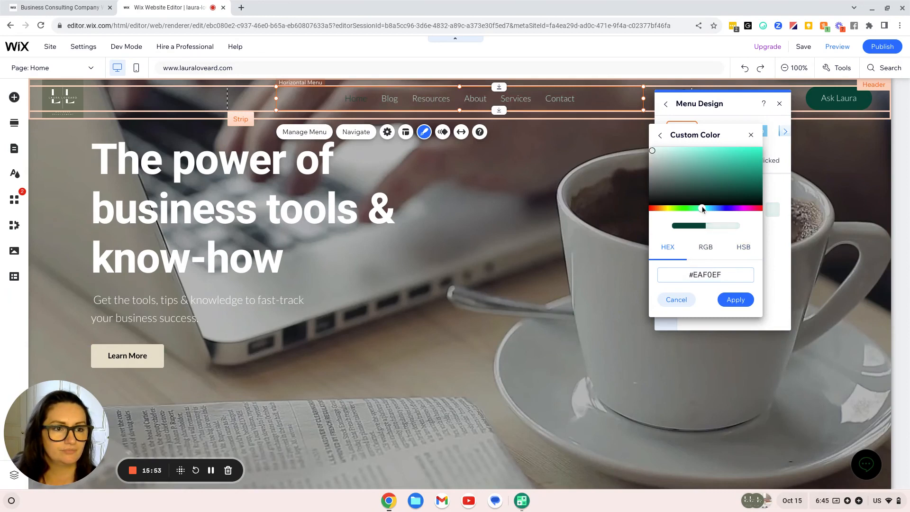
{"action": "left_click", "coordinate": [665, 210]}
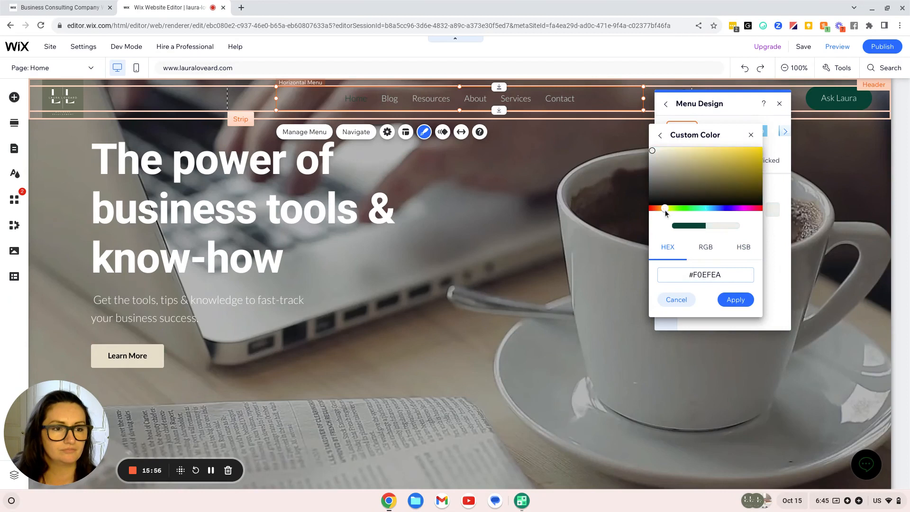
{"action": "mouse_move", "coordinate": [654, 154]}
{"action": "left_mouse_down"}
{"action": "mouse_move", "coordinate": [676, 150]}
{"action": "mouse_move", "coordinate": [661, 152]}
{"action": "mouse_move", "coordinate": [668, 158]}
{"action": "left_mouse_up"}
{"action": "left_click", "coordinate": [737, 300]}
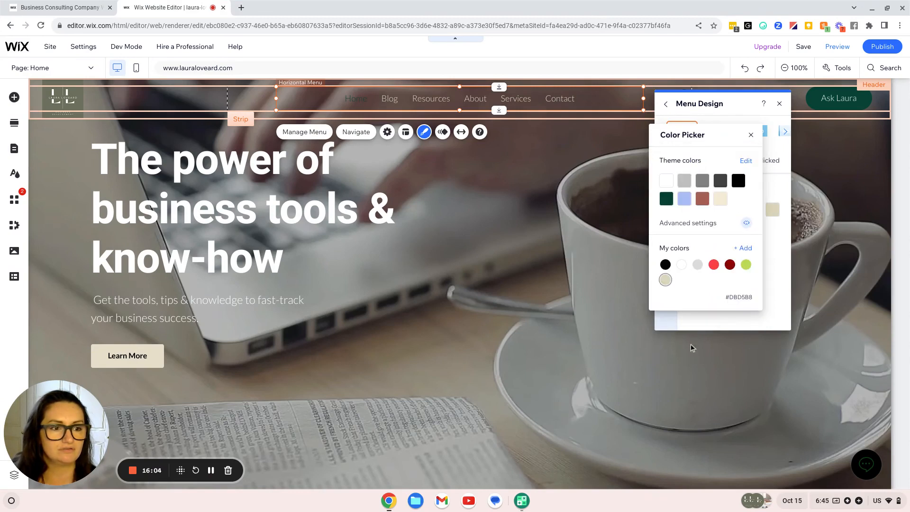
{"action": "left_click", "coordinate": [750, 135]}
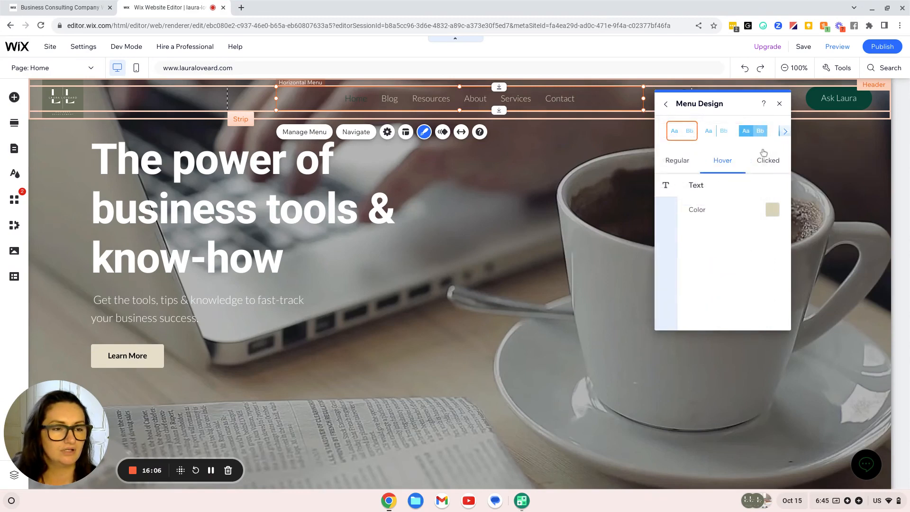
{"action": "left_click", "coordinate": [762, 160]}
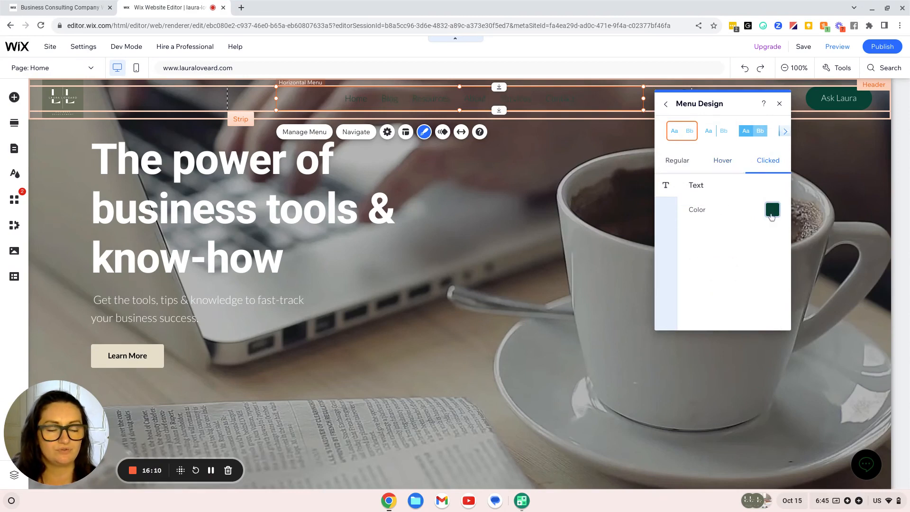
Try dark red, black, grey and dark grey swatches for the clicked-state text
{"action": "left_click", "coordinate": [771, 210]}
{"action": "left_click", "coordinate": [730, 265]}
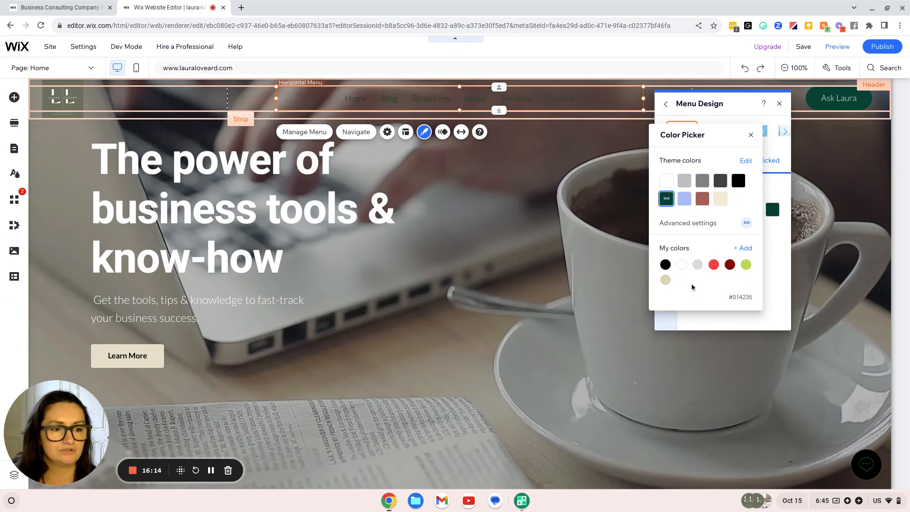
{"action": "left_click", "coordinate": [665, 265]}
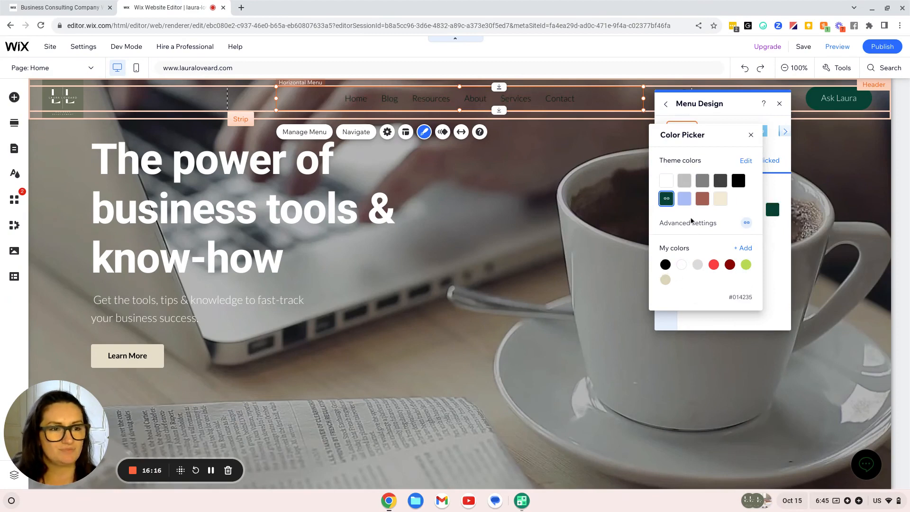
{"action": "left_click", "coordinate": [702, 180]}
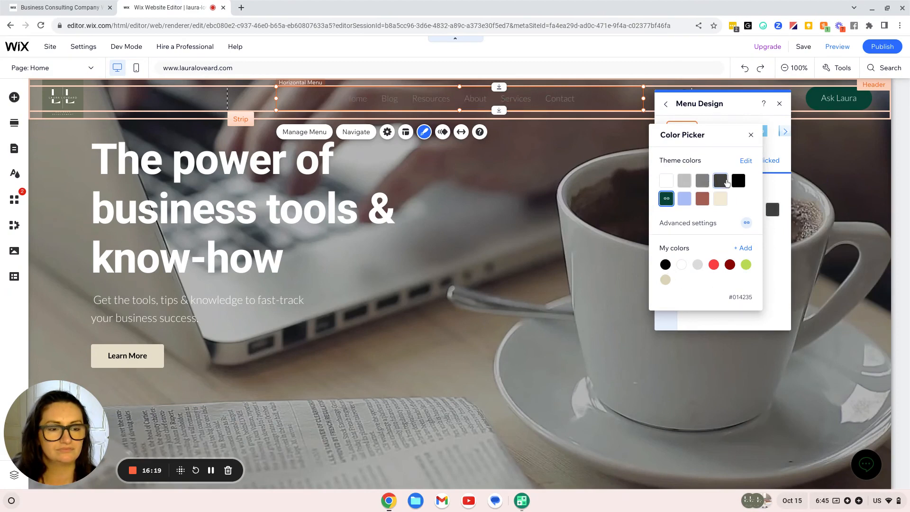
{"action": "left_click", "coordinate": [720, 183]}
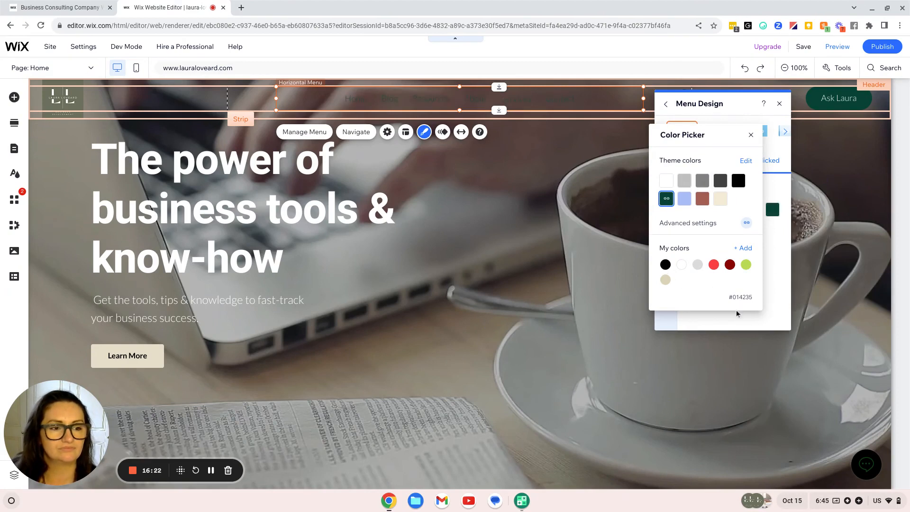
Set the clicked-state text to a custom reddish-brown #B54E55 and close Menu Design
{"action": "left_click", "coordinate": [746, 250]}
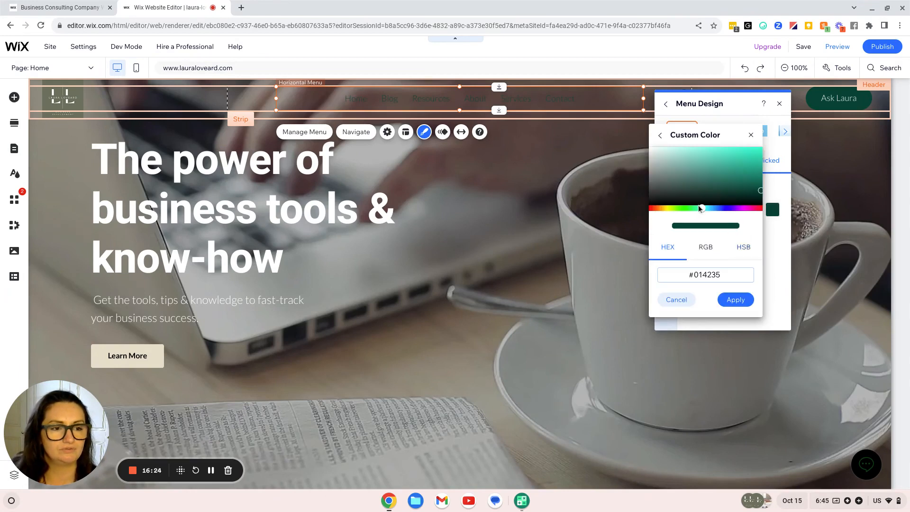
{"action": "left_click_drag", "start_coordinate": [701, 208], "coordinate": [656, 210]}
{"action": "left_click", "coordinate": [757, 188]}
{"action": "left_click", "coordinate": [733, 156]}
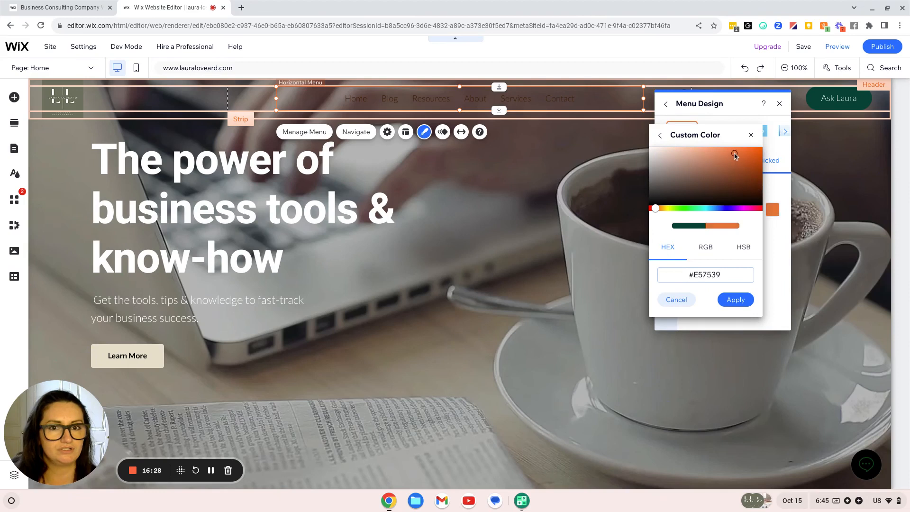
{"action": "left_click_drag", "start_coordinate": [732, 156], "coordinate": [723, 175]}
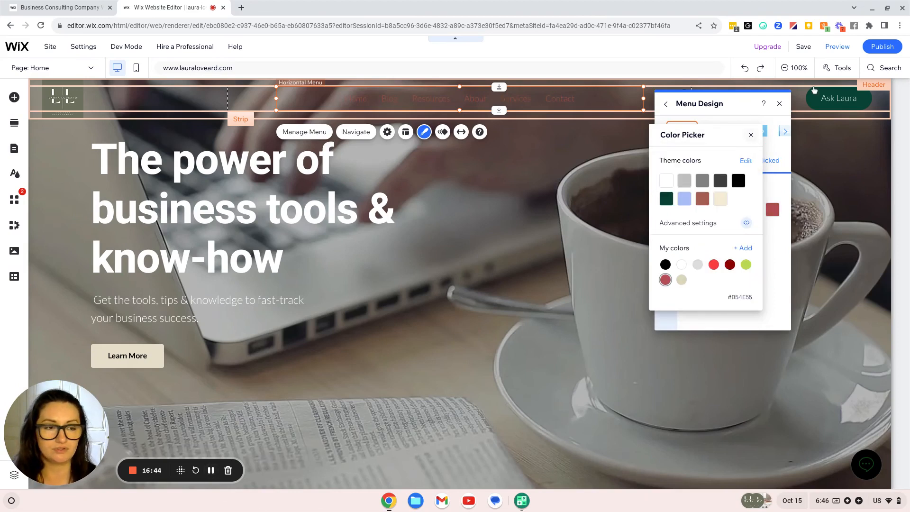
{"action": "left_click", "coordinate": [785, 105]}
{"action": "left_click", "coordinate": [779, 103]}
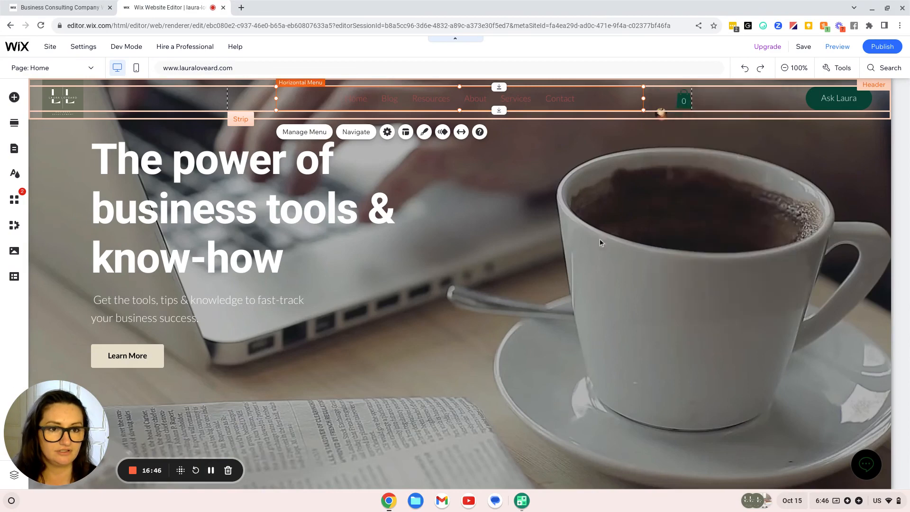
Delete the Cart Icon & Mini Cart from the header, then scroll through the page sections
{"action": "left_click", "coordinate": [526, 221]}
{"action": "scroll", "coordinate": [661, 322], "scroll_direction": "down", "scroll_amount": 6}
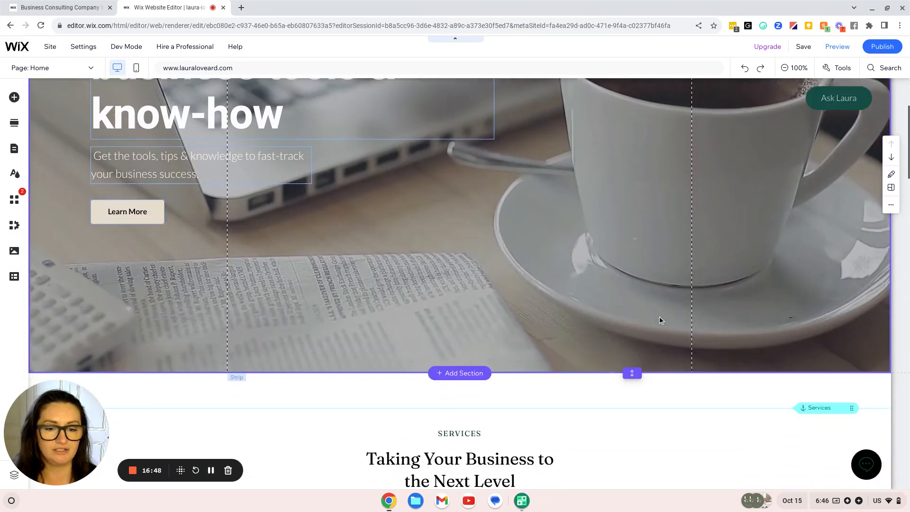
{"action": "scroll", "coordinate": [658, 317], "scroll_direction": "down", "scroll_amount": 2}
{"action": "scroll", "coordinate": [659, 316], "scroll_direction": "up", "scroll_amount": 7}
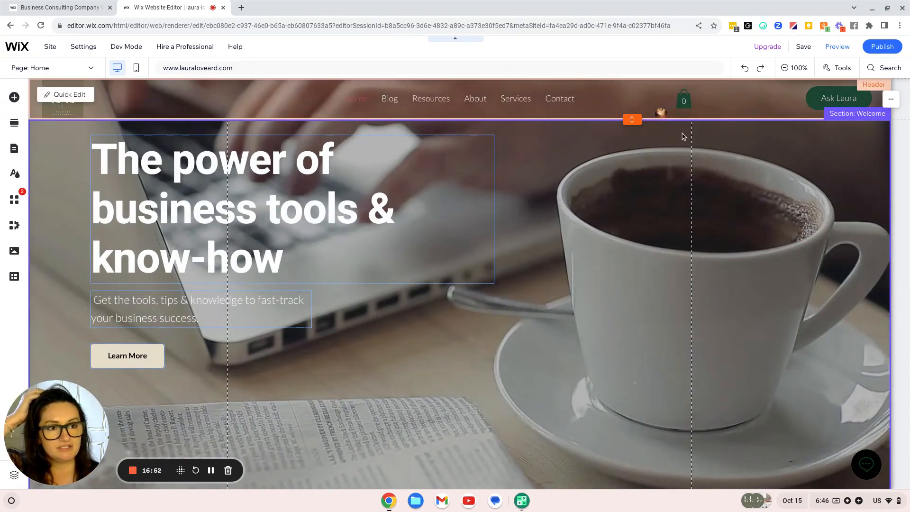
{"action": "left_click", "coordinate": [685, 102]}
{"action": "key", "text": "Delete"}
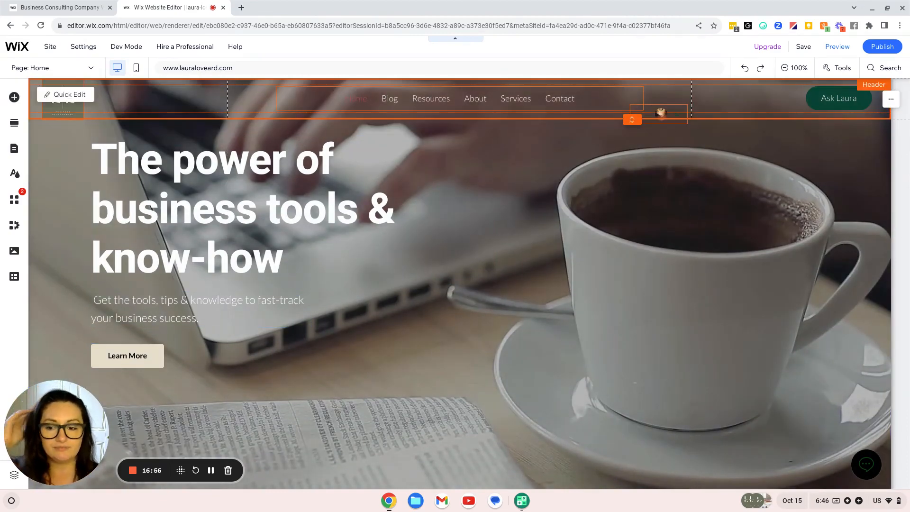
{"action": "scroll", "coordinate": [497, 266], "scroll_direction": "down", "scroll_amount": 4}
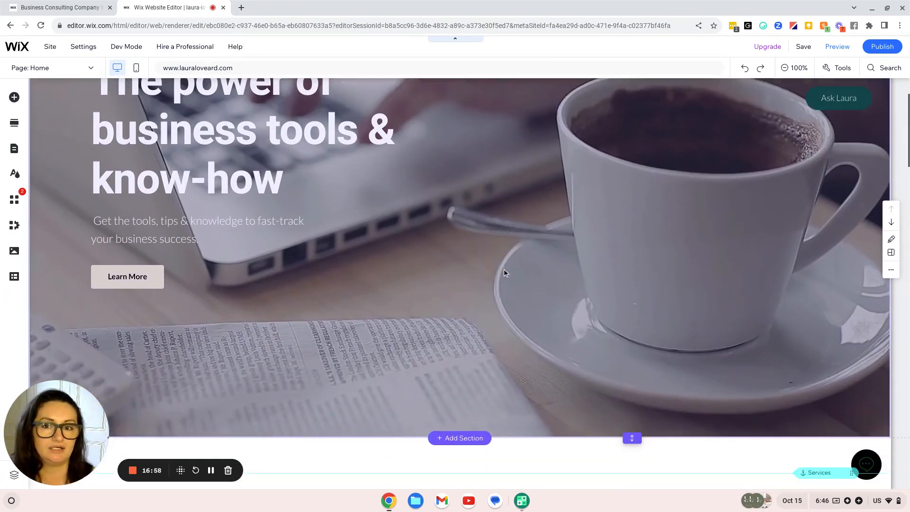
{"action": "scroll", "coordinate": [510, 273], "scroll_direction": "down", "scroll_amount": 5}
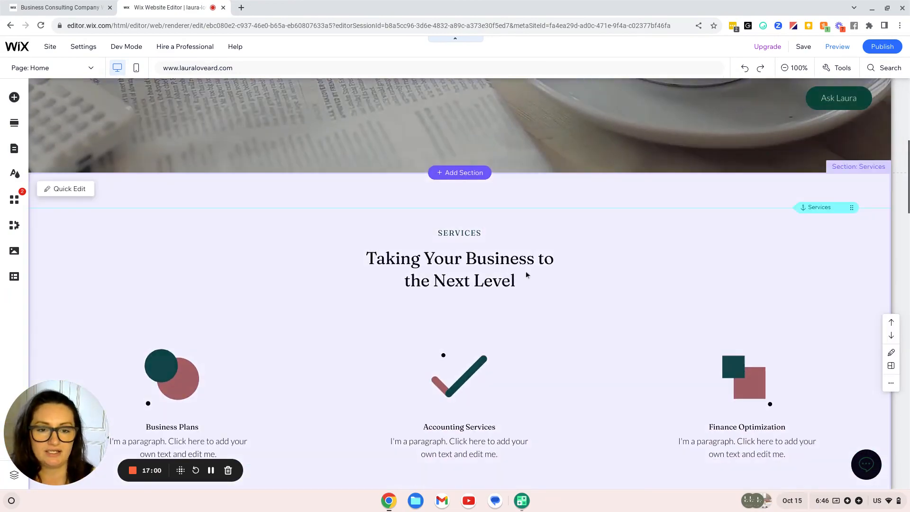
{"action": "scroll", "coordinate": [732, 346], "scroll_direction": "down", "scroll_amount": 4}
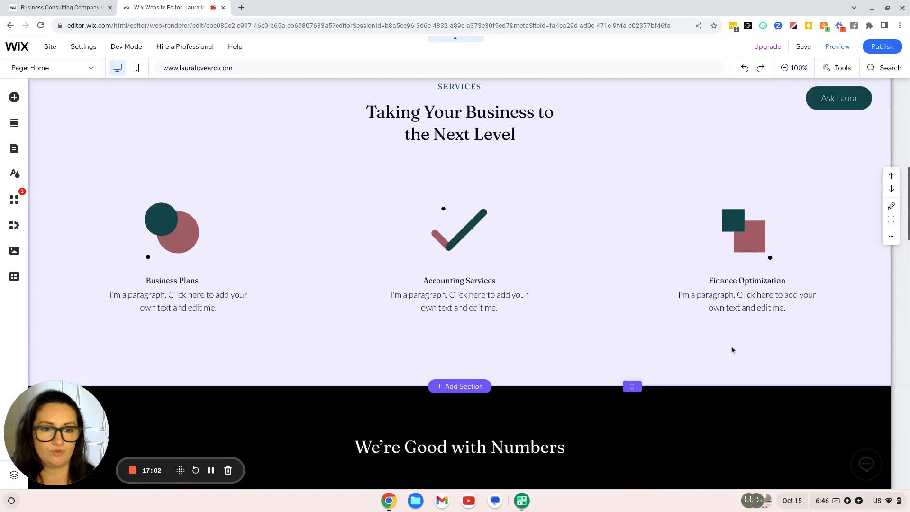
{"action": "scroll", "coordinate": [735, 346], "scroll_direction": "down", "scroll_amount": 1}
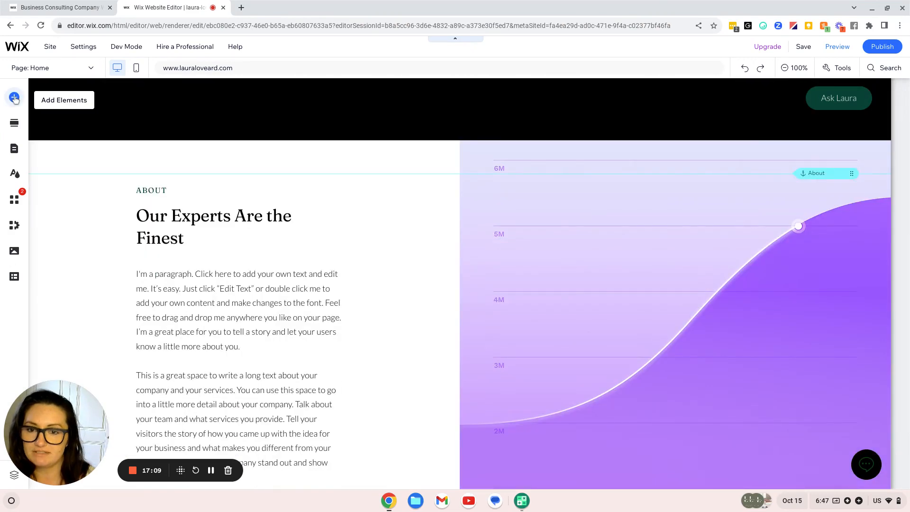
{"action": "left_click", "coordinate": [14, 97]}
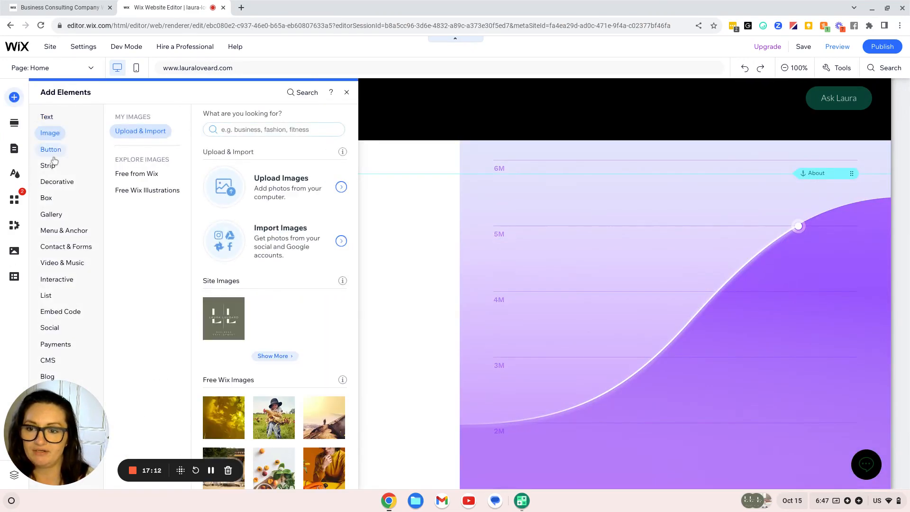
{"action": "left_click", "coordinate": [51, 150]}
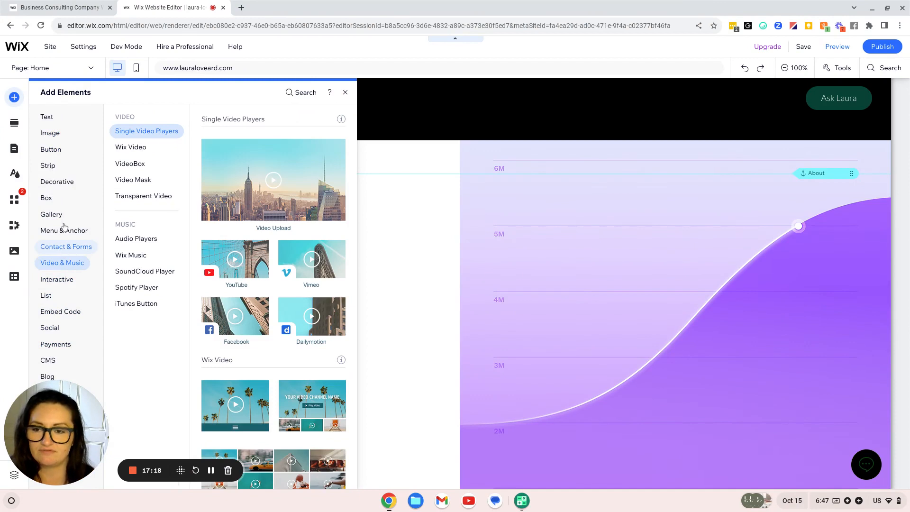
{"action": "scroll", "coordinate": [232, 339], "scroll_direction": "down", "scroll_amount": 2}
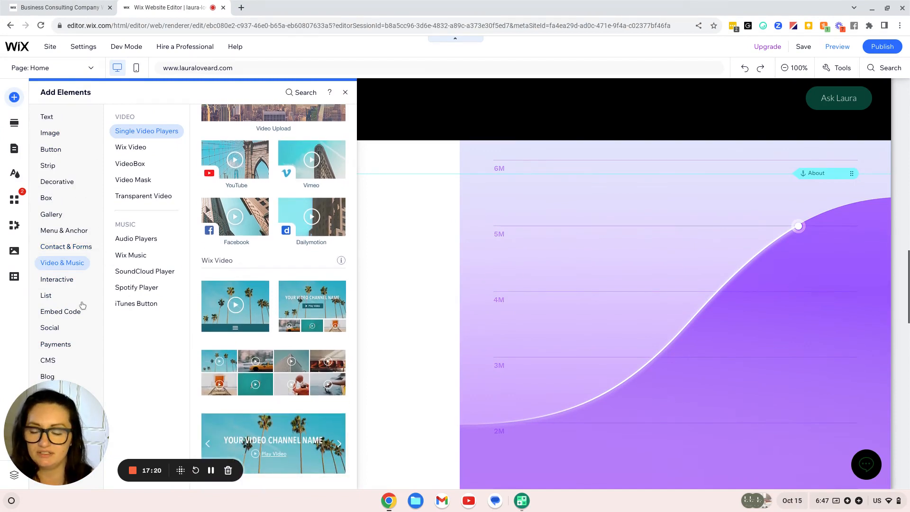
{"action": "left_click", "coordinate": [66, 230]}
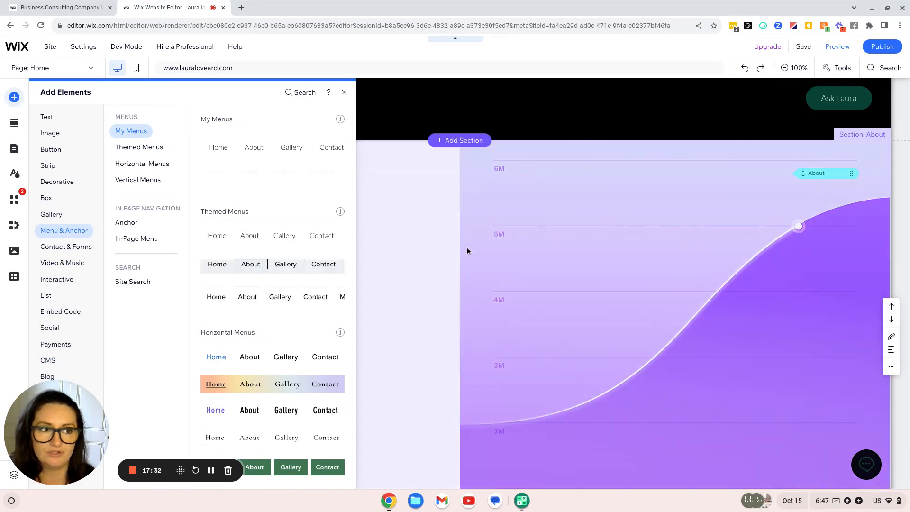
{"action": "left_click", "coordinate": [467, 251]}
{"action": "scroll", "coordinate": [142, 256], "scroll_direction": "up", "scroll_amount": 4}
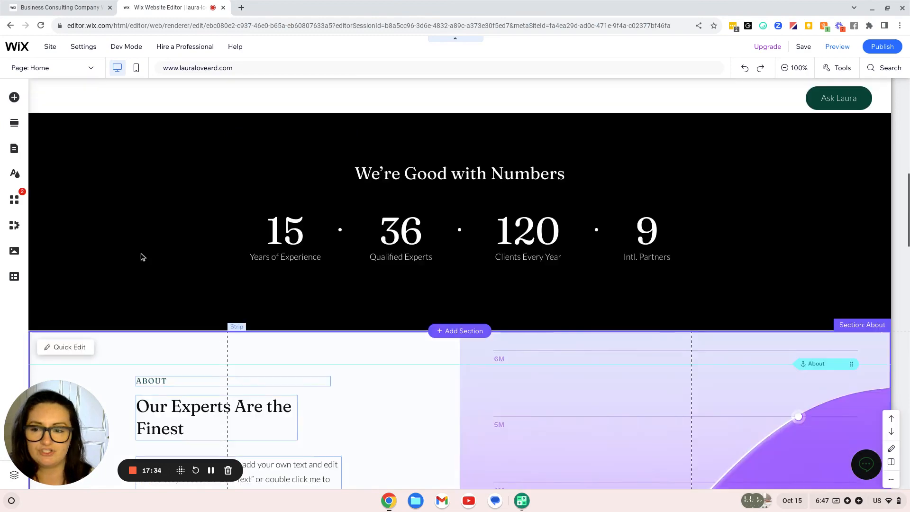
Browse Marketing > Email apps in the App Market, then open My Business on Wix Bookings
{"action": "scroll", "coordinate": [377, 242], "scroll_direction": "up", "scroll_amount": 10}
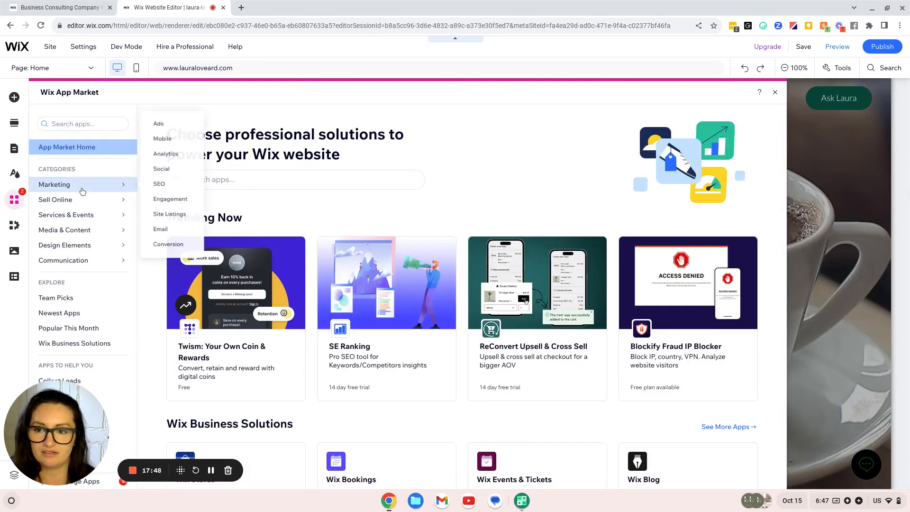
{"action": "left_click", "coordinate": [82, 189]}
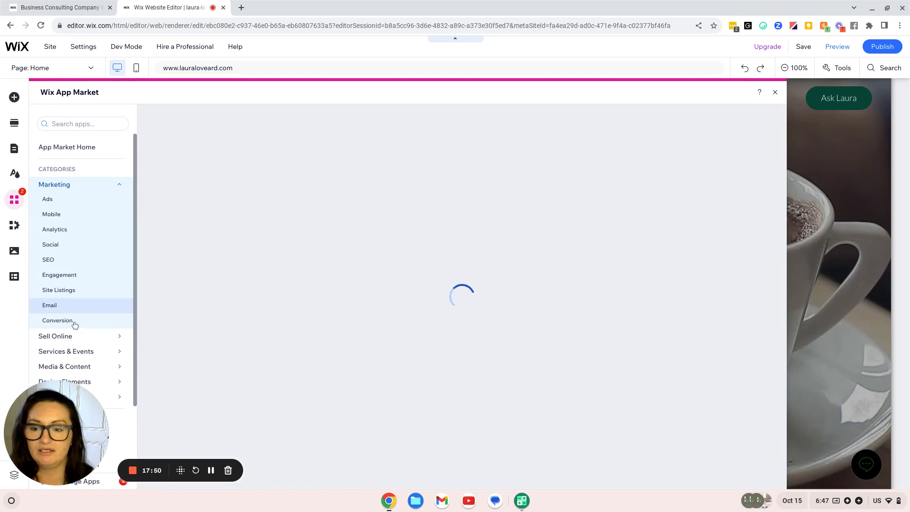
{"action": "left_click", "coordinate": [49, 305]}
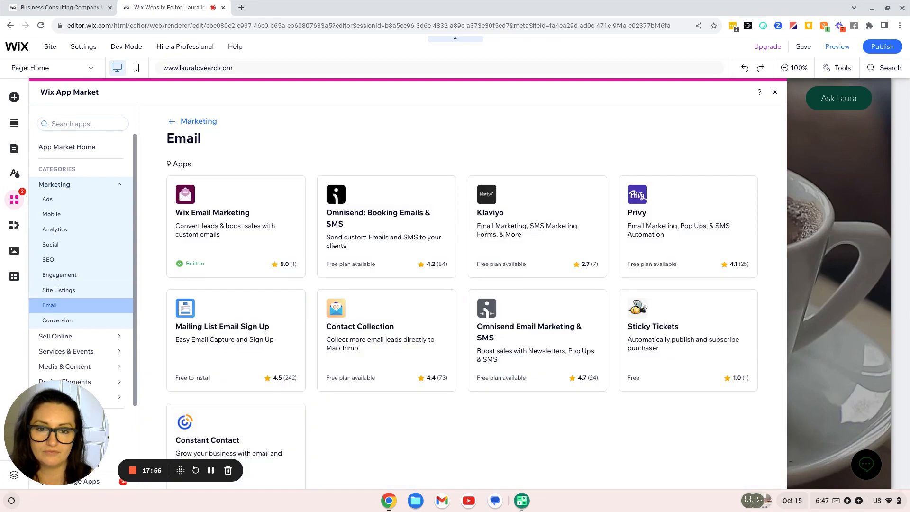
{"action": "left_click", "coordinate": [15, 225]}
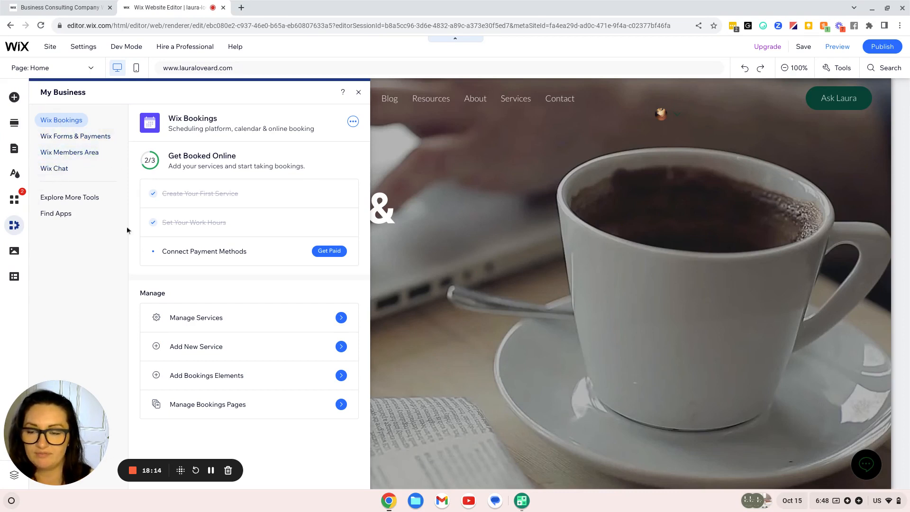
Preview the Media, CMS and Add Section libraries in turn, then close Add Section
{"action": "left_click", "coordinate": [14, 253]}
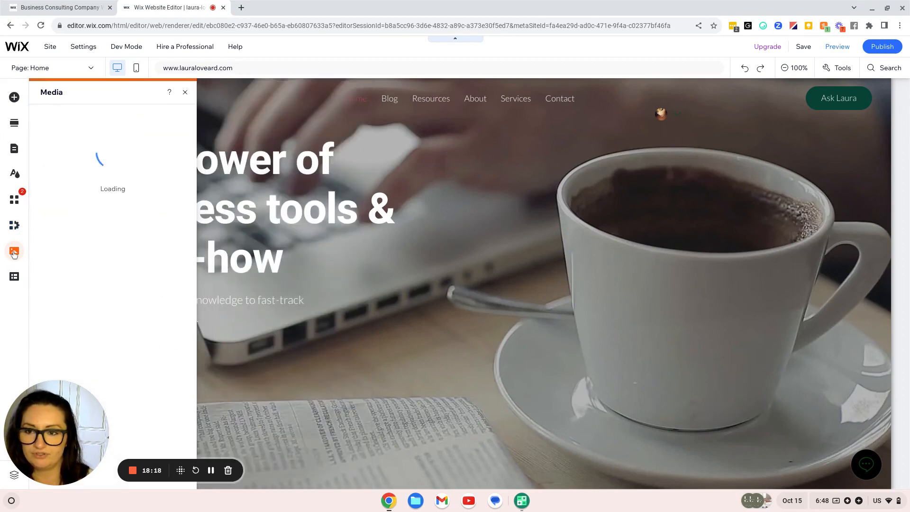
{"action": "left_click", "coordinate": [14, 277]}
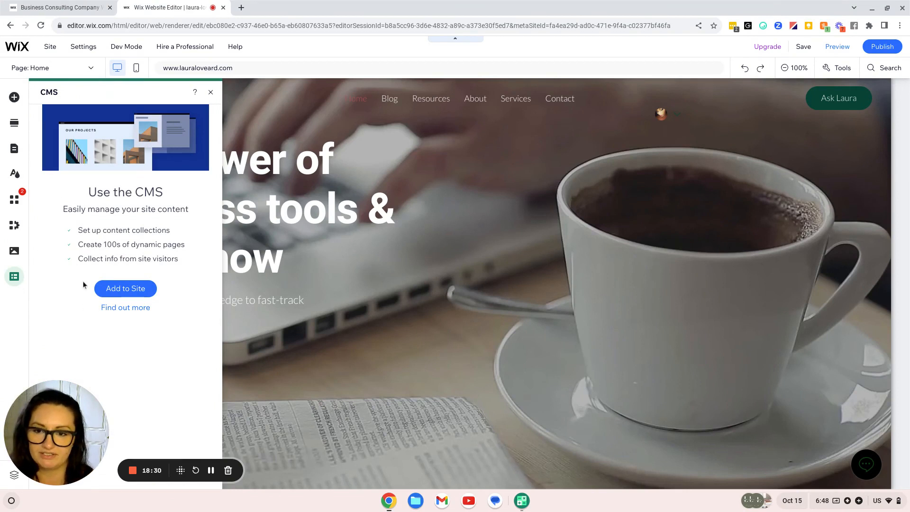
{"action": "left_click", "coordinate": [16, 125]}
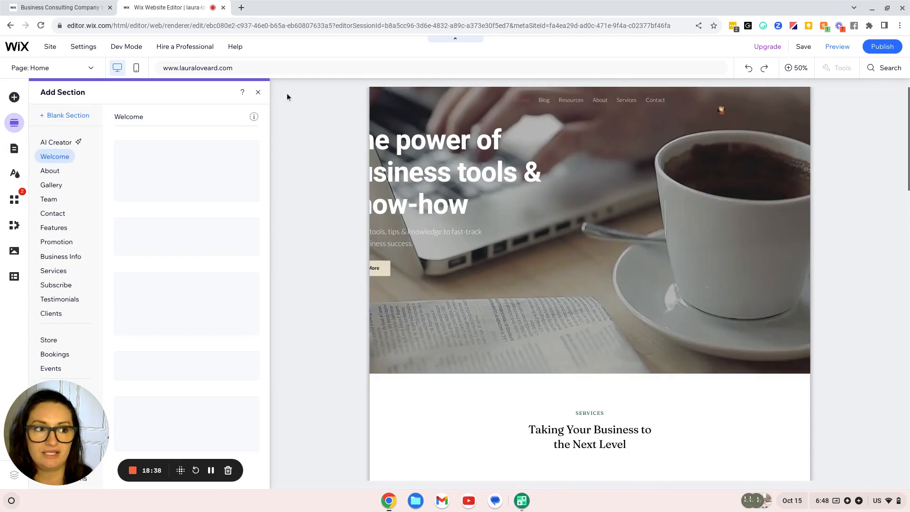
{"action": "left_click", "coordinate": [258, 93]}
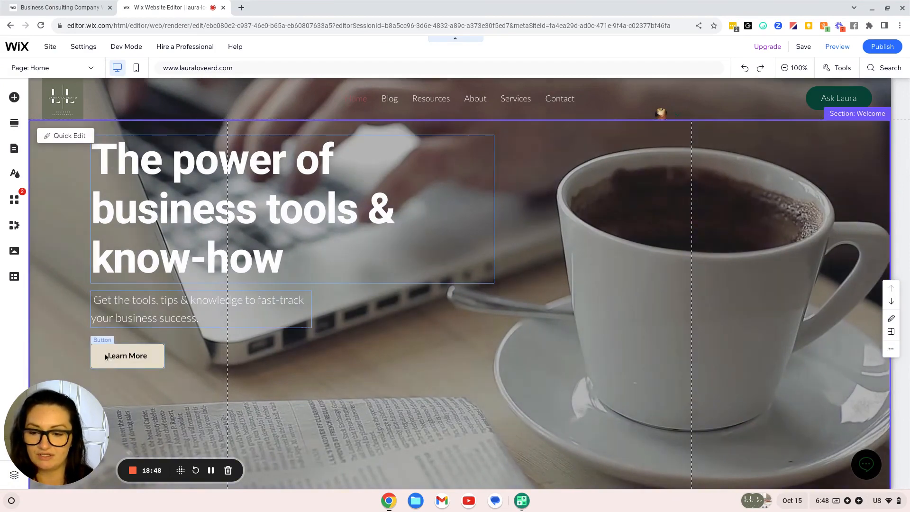
Move the Learn More button around the hero and settle it left-aligned under the subtitle
{"action": "left_click", "coordinate": [142, 363]}
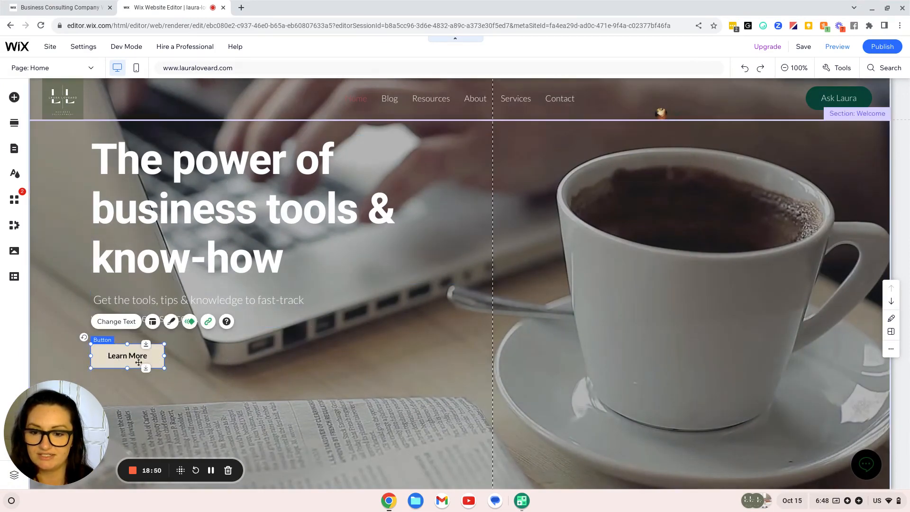
{"action": "left_click_drag", "start_coordinate": [166, 364], "coordinate": [316, 361]}
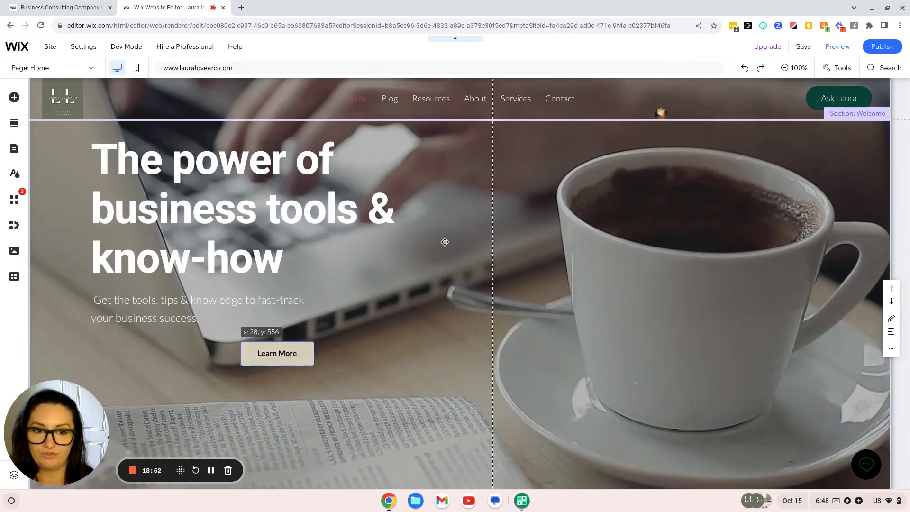
{"action": "key", "text": "Right"}
{"action": "mouse_move", "coordinate": [629, 332]}
{"action": "left_mouse_down"}
{"action": "mouse_move", "coordinate": [553, 330]}
{"action": "mouse_move", "coordinate": [631, 335]}
{"action": "mouse_move", "coordinate": [625, 339]}
{"action": "mouse_move", "coordinate": [131, 353]}
{"action": "left_mouse_up"}
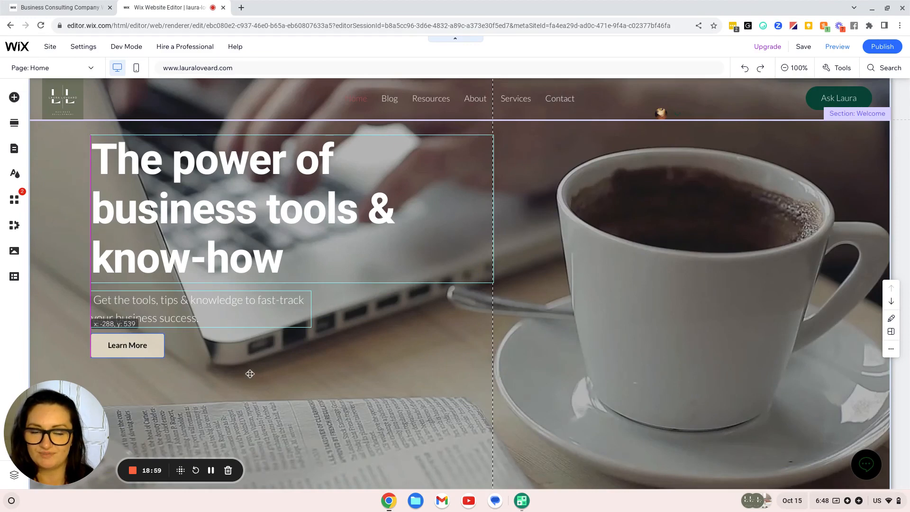
{"action": "left_click", "coordinate": [250, 374]}
{"action": "scroll", "coordinate": [254, 379], "scroll_direction": "down", "scroll_amount": 3}
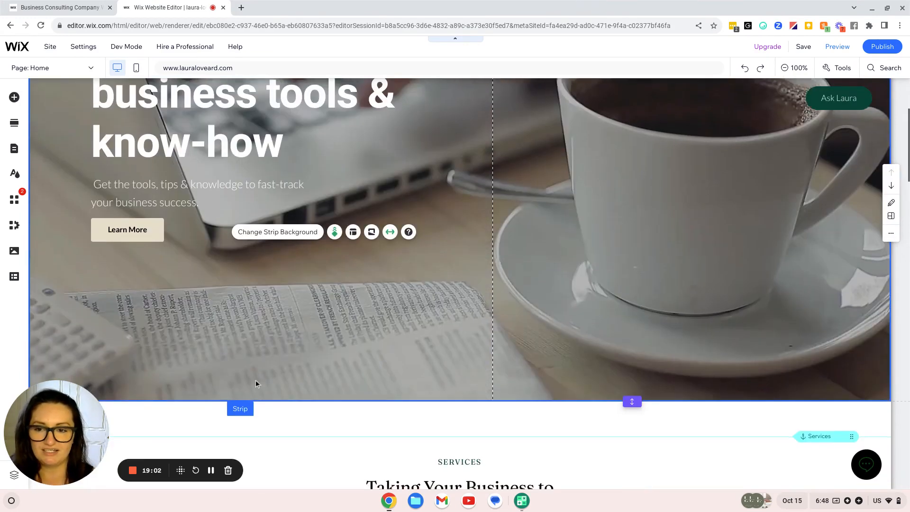